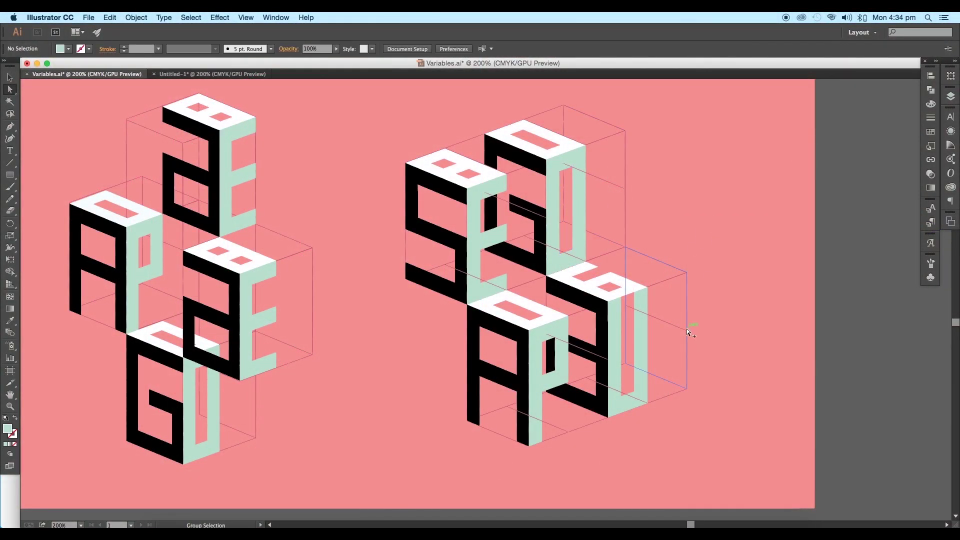
Examine the isometric letter cubes in Variables.ai and compare them with the labelled cube grid sketch in Untitled-1
{"action": "mouse_move", "coordinate": [686, 328]}
{"action": "left_mouse_down"}
{"action": "mouse_move", "coordinate": [658, 328]}
{"action": "mouse_move", "coordinate": [697, 314]}
{"action": "left_mouse_up"}
{"action": "left_click_drag", "start_coordinate": [670, 375], "coordinate": [355, 407]}
{"action": "left_click_drag", "start_coordinate": [645, 132], "coordinate": [668, 355]}
{"action": "left_click_drag", "start_coordinate": [684, 213], "coordinate": [734, 291]}
{"action": "left_click_drag", "start_coordinate": [490, 257], "coordinate": [370, 284]}
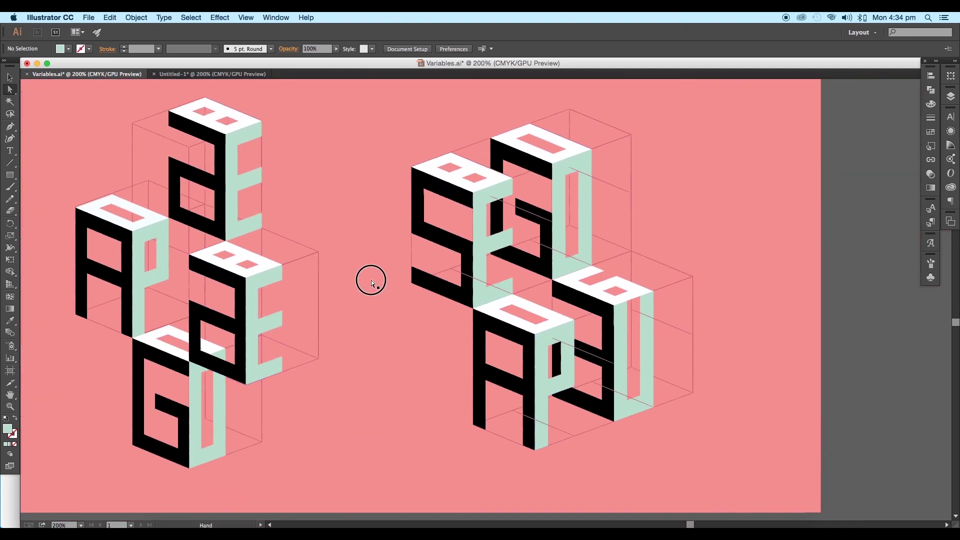
{"action": "scroll", "coordinate": [578, 278], "scroll_direction": "left", "scroll_amount": 10}
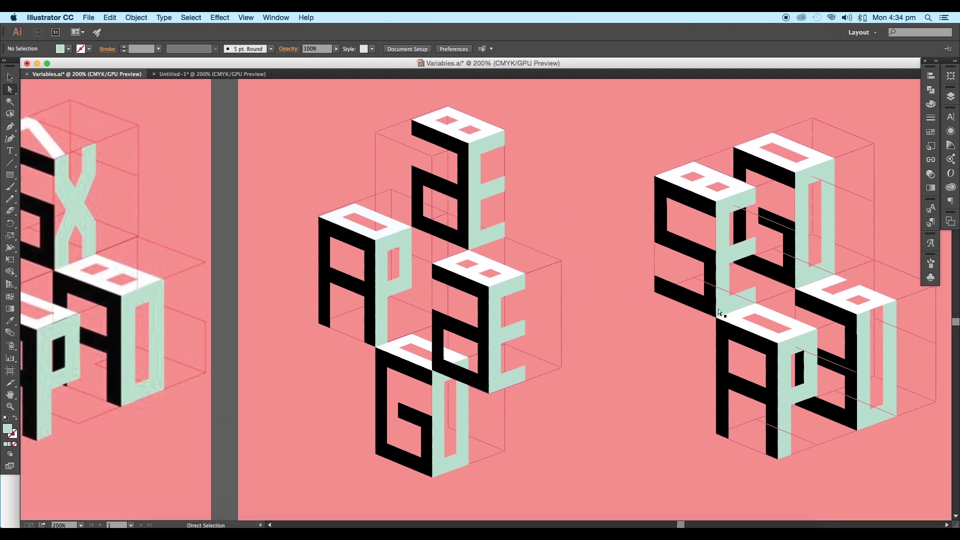
{"action": "scroll", "coordinate": [513, 278], "scroll_direction": "right", "scroll_amount": 7}
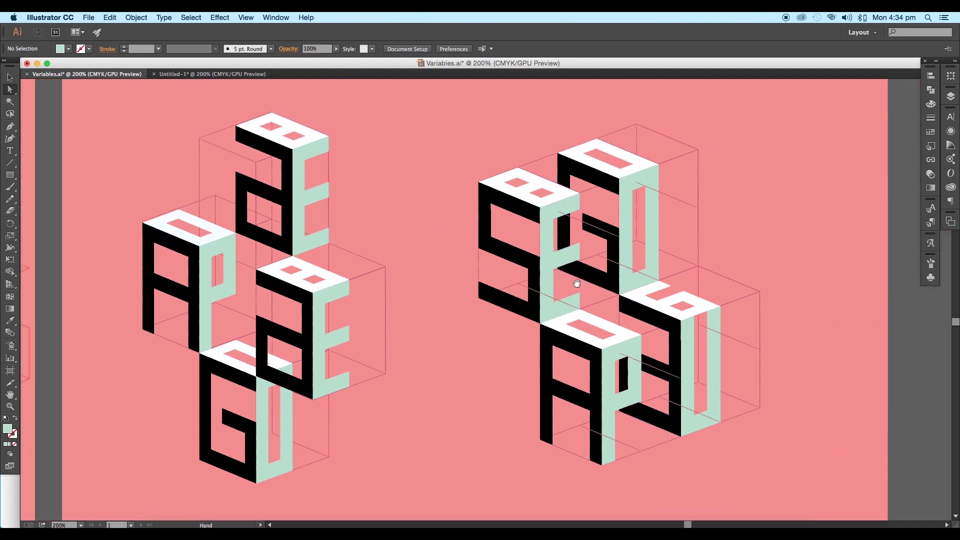
{"action": "left_click", "coordinate": [238, 73]}
{"action": "scroll", "coordinate": [488, 259], "scroll_direction": "right", "scroll_amount": 2}
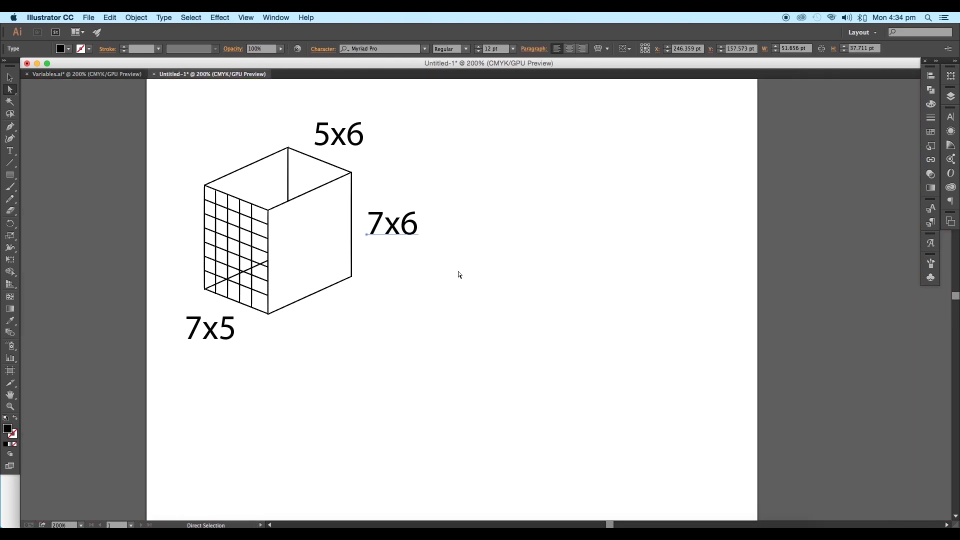
{"action": "left_click", "coordinate": [85, 74]}
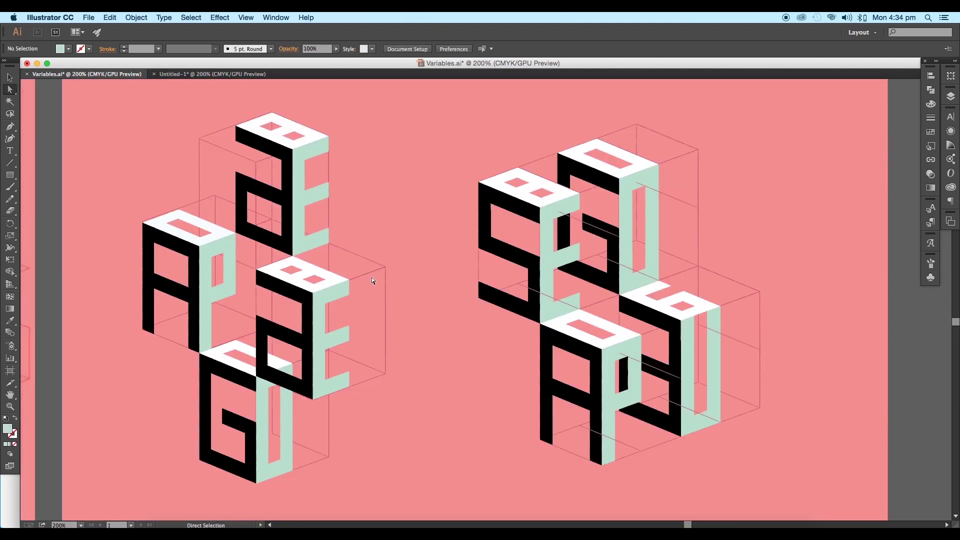
{"action": "left_click", "coordinate": [542, 216]}
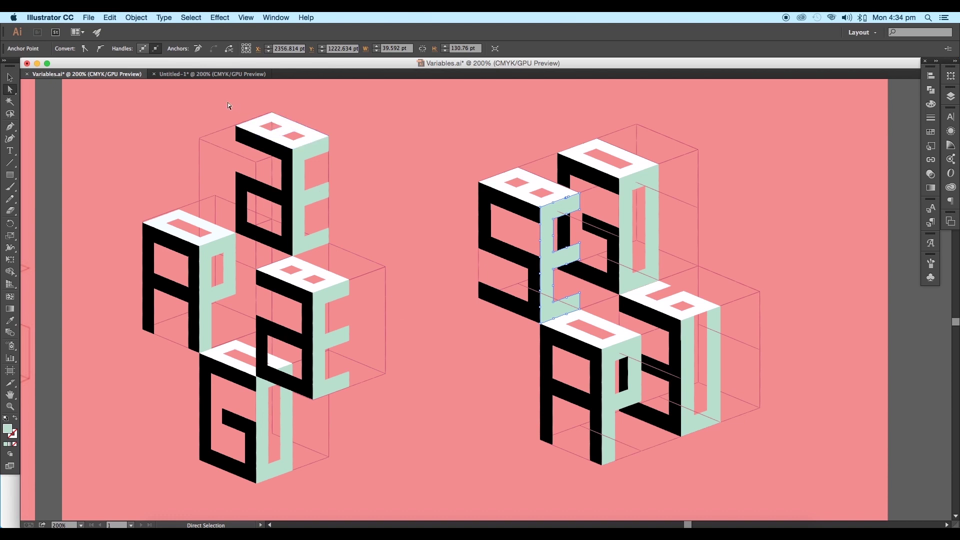
In Untitled-1, draw a square about 25.6 pt wide beside the cube sketch and fill it red
{"action": "left_click", "coordinate": [212, 74]}
{"action": "scroll", "coordinate": [398, 246], "scroll_direction": "right", "scroll_amount": 2}
{"action": "left_click_drag", "start_coordinate": [465, 266], "coordinate": [431, 269]}
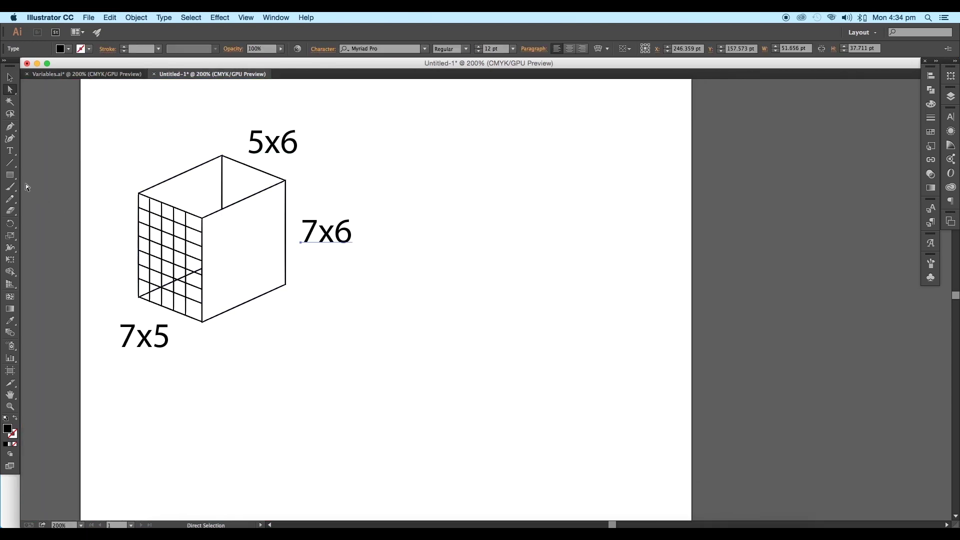
{"action": "left_click", "coordinate": [10, 180]}
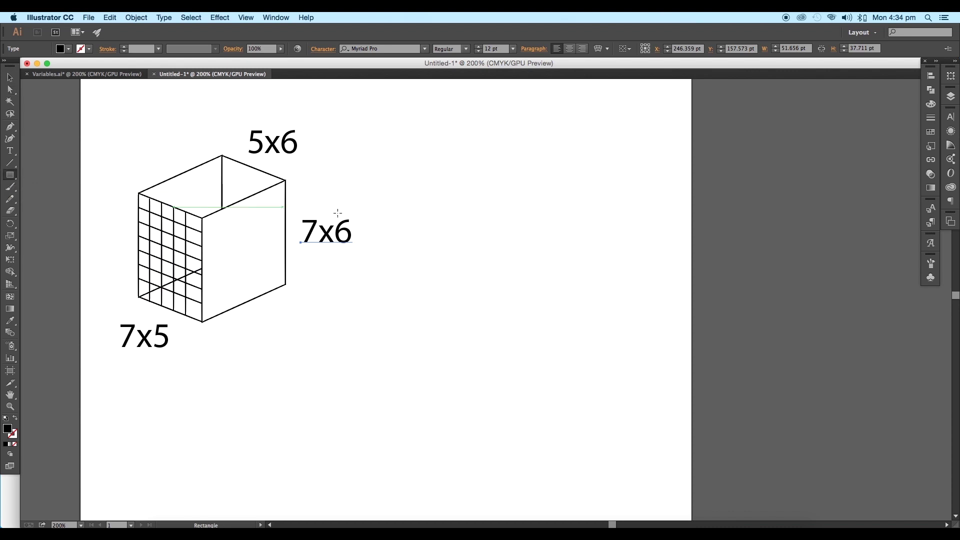
{"action": "left_click_drag", "start_coordinate": [451, 165], "coordinate": [475, 193]}
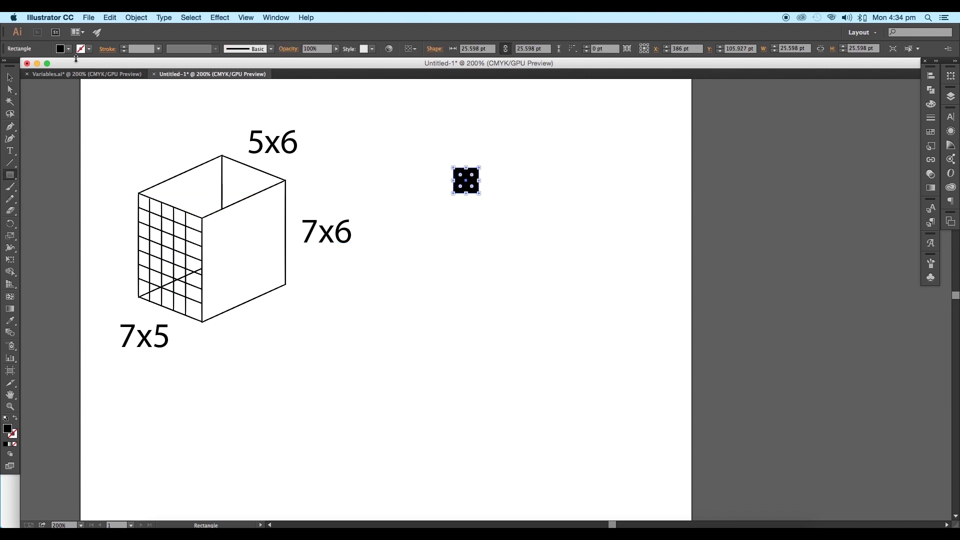
{"action": "left_click", "coordinate": [68, 48]}
{"action": "left_click", "coordinate": [35, 66]}
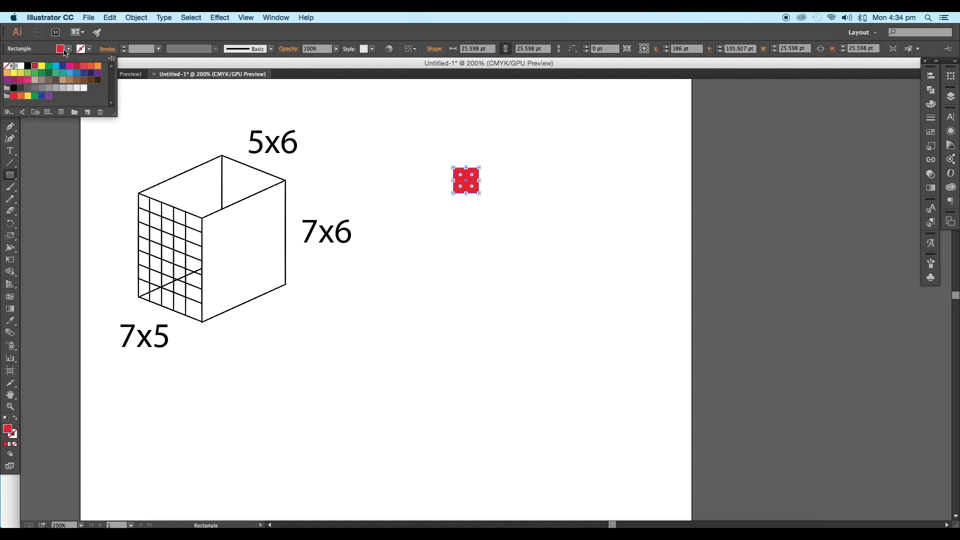
{"action": "key", "text": "Escape"}
Duplicate the red square directly alongside the original and fill the copy orange
{"action": "key", "text": "v"}
{"action": "left_click_drag", "start_coordinate": [455, 171], "coordinate": [493, 179]}
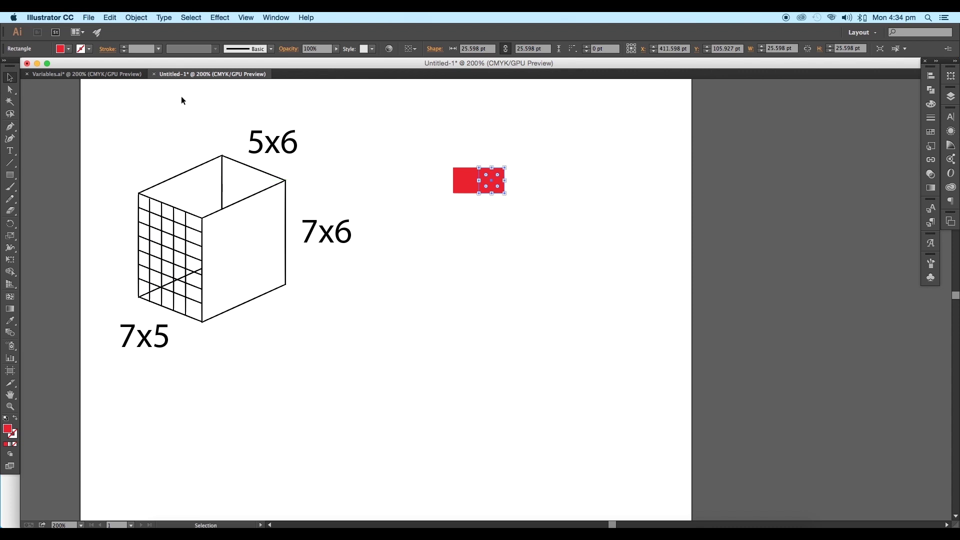
{"action": "left_click", "coordinate": [68, 48]}
{"action": "left_click", "coordinate": [90, 66]}
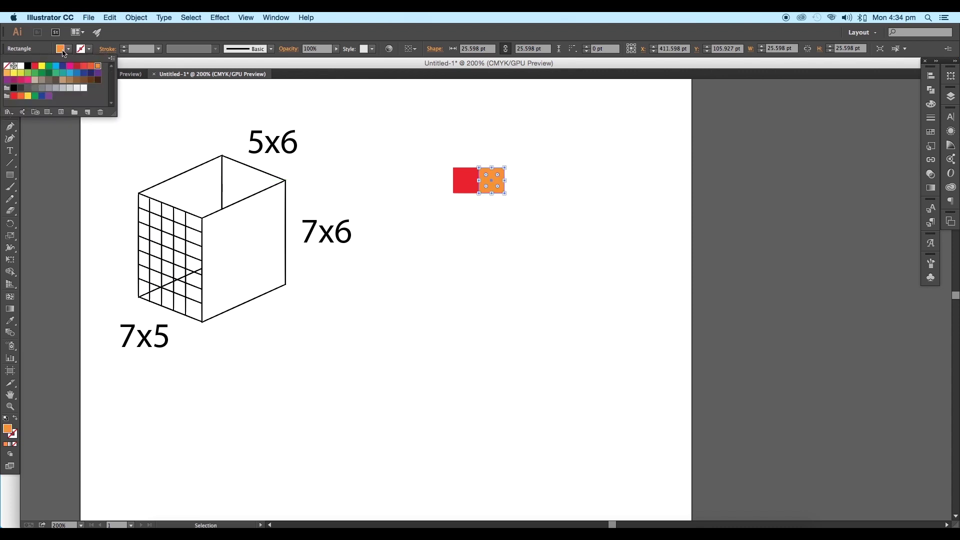
{"action": "key", "text": "Escape"}
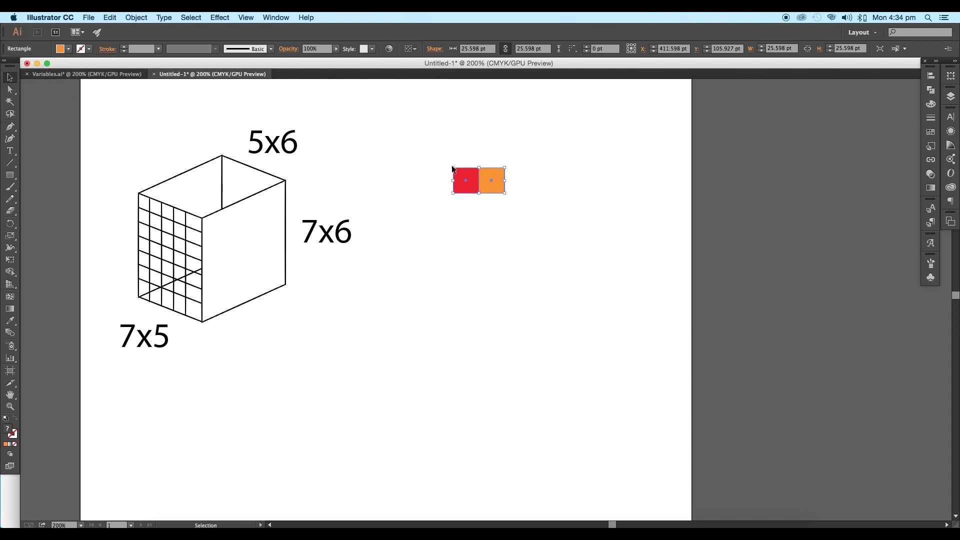
Duplicate the red and orange pair underneath with the colours swapped, forming a two-by-two checker block
{"action": "left_click", "coordinate": [473, 177], "text": "shift"}
{"action": "mouse_move", "coordinate": [473, 177]}
{"action": "left_mouse_down"}
{"action": "mouse_move", "coordinate": [474, 226]}
{"action": "mouse_move", "coordinate": [445, 278]}
{"action": "mouse_move", "coordinate": [397, 259]}
{"action": "mouse_move", "coordinate": [429, 235]}
{"action": "mouse_move", "coordinate": [470, 245]}
{"action": "mouse_move", "coordinate": [454, 238]}
{"action": "mouse_move", "coordinate": [456, 178]}
{"action": "left_mouse_up"}
{"action": "scroll", "coordinate": [467, 220], "scroll_direction": "up", "scroll_amount": 2}
{"action": "left_click_drag", "start_coordinate": [608, 234], "coordinate": [385, 115]}
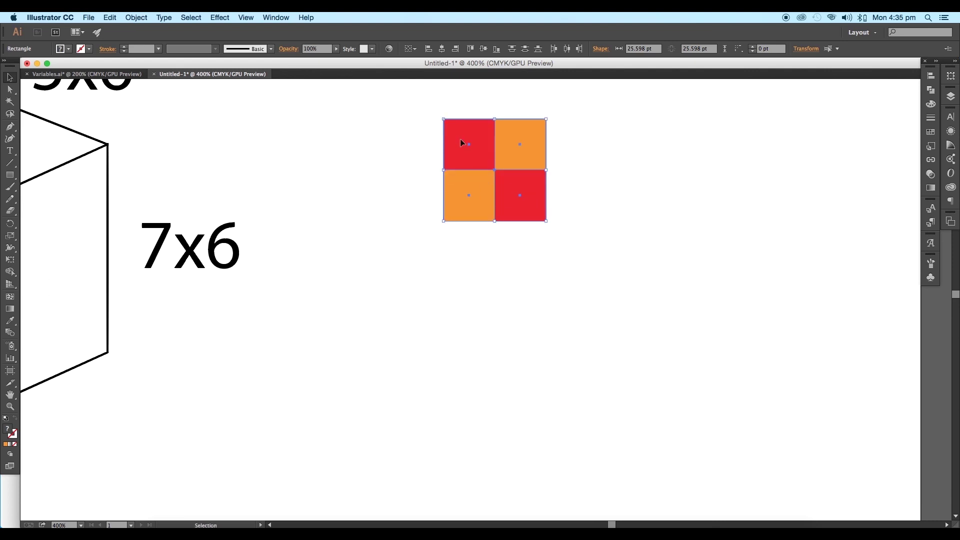
Make a new pattern swatch from the four checker squares
{"action": "scroll", "coordinate": [482, 208], "scroll_direction": "down", "scroll_amount": 2}
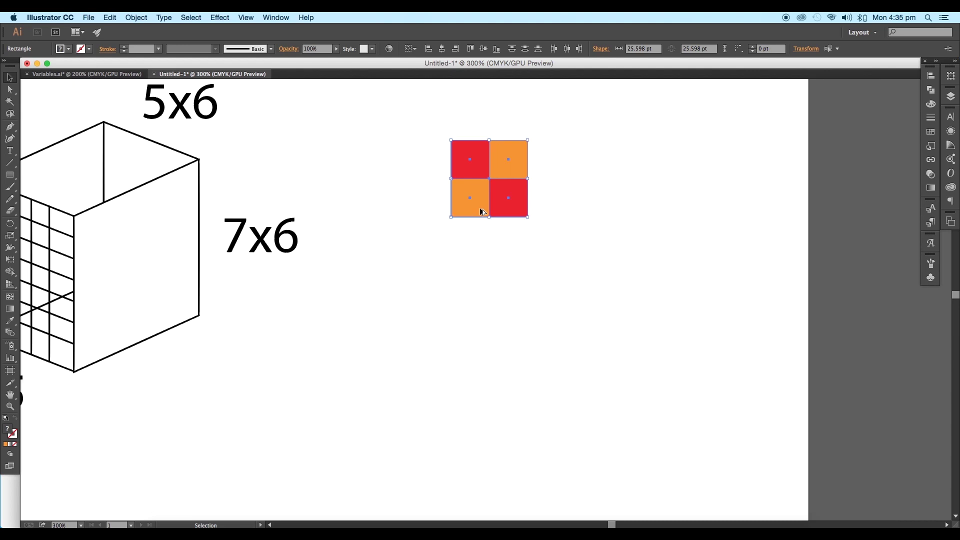
{"action": "left_click_drag", "start_coordinate": [509, 196], "coordinate": [489, 238]}
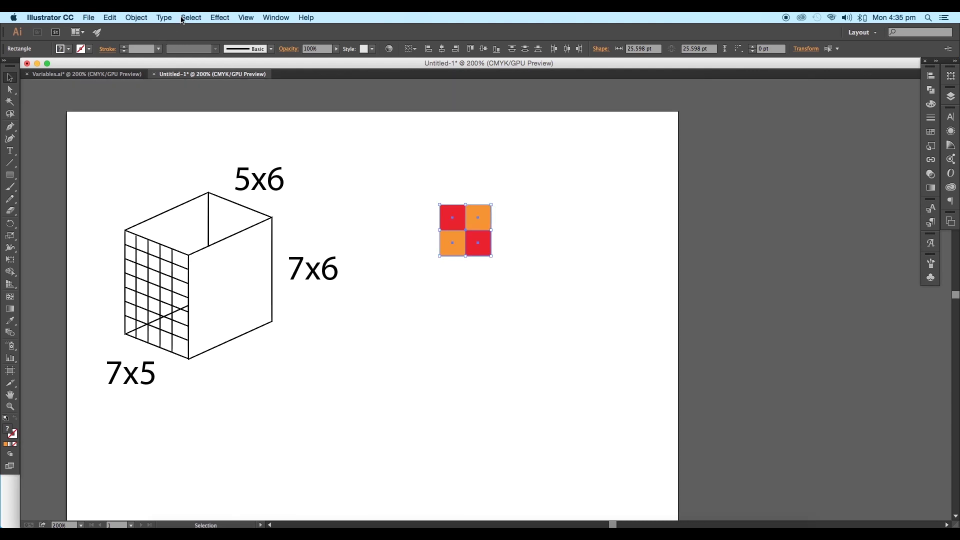
{"action": "left_click", "coordinate": [218, 18]}
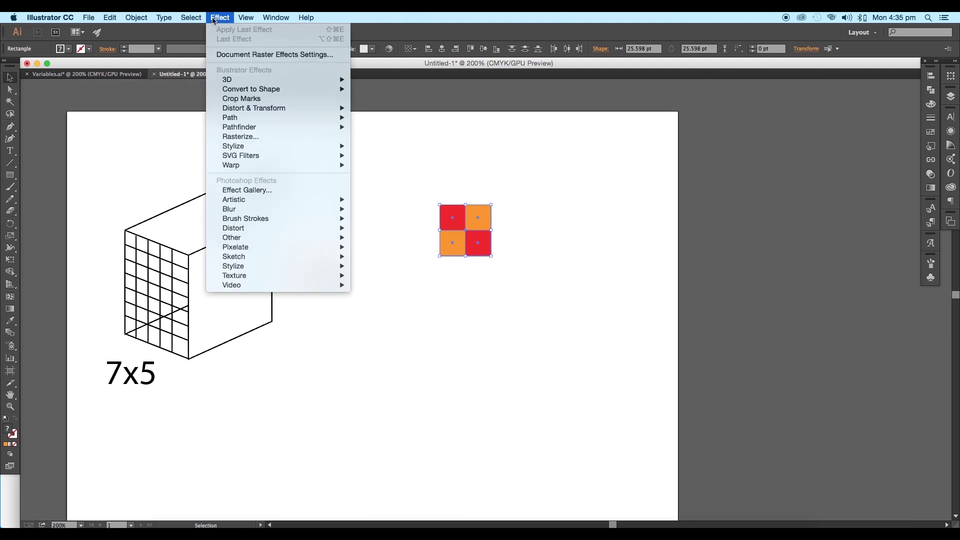
{"action": "mouse_move", "coordinate": [136, 17]}
{"action": "mouse_move", "coordinate": [220, 225]}
{"action": "left_click", "coordinate": [252, 224]}
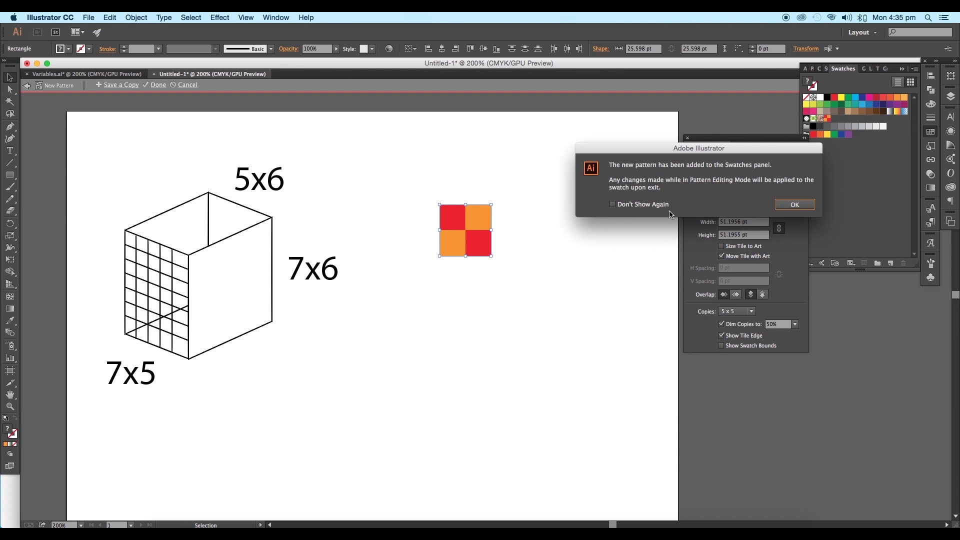
{"action": "left_click", "coordinate": [794, 204]}
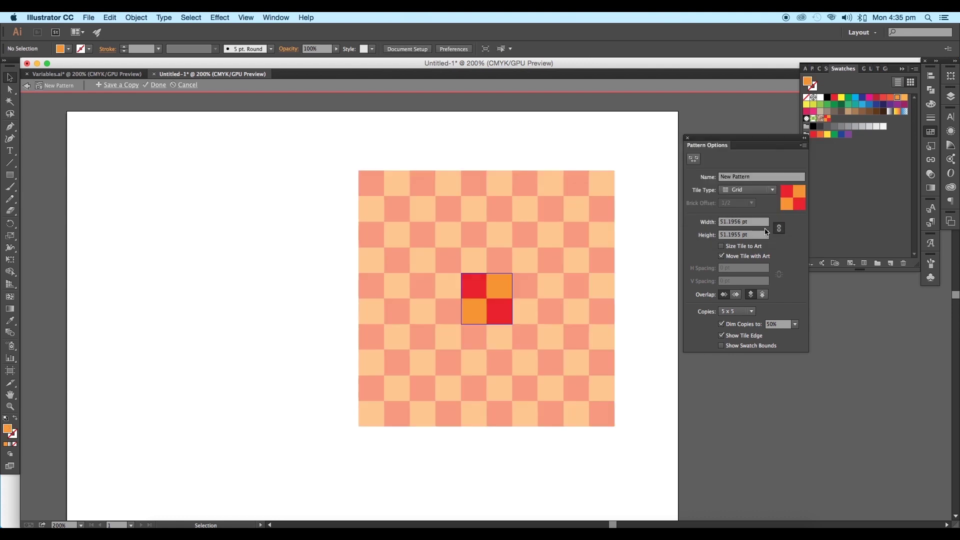
Set the pattern's preview copies to 5 x 7 and finish editing the pattern
{"action": "left_click", "coordinate": [738, 312]}
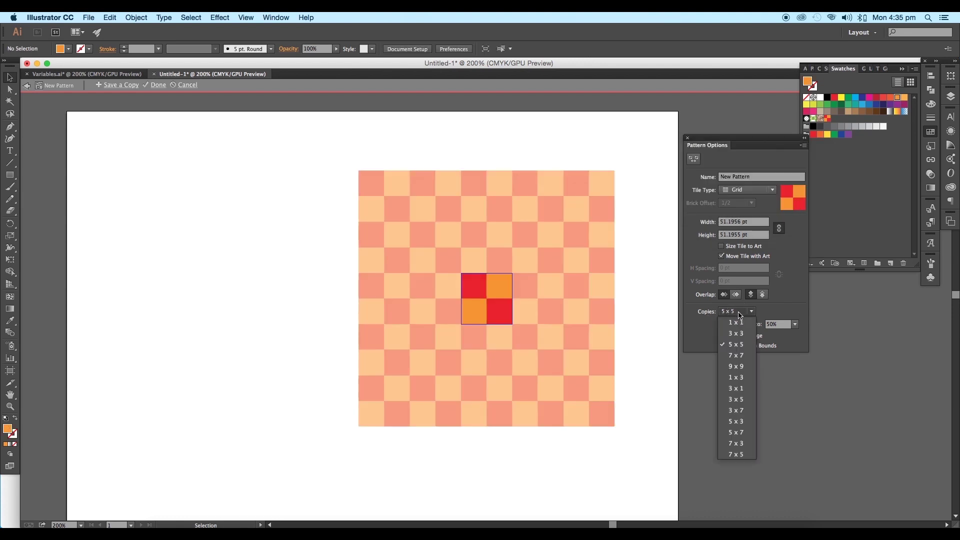
{"action": "left_click", "coordinate": [744, 432]}
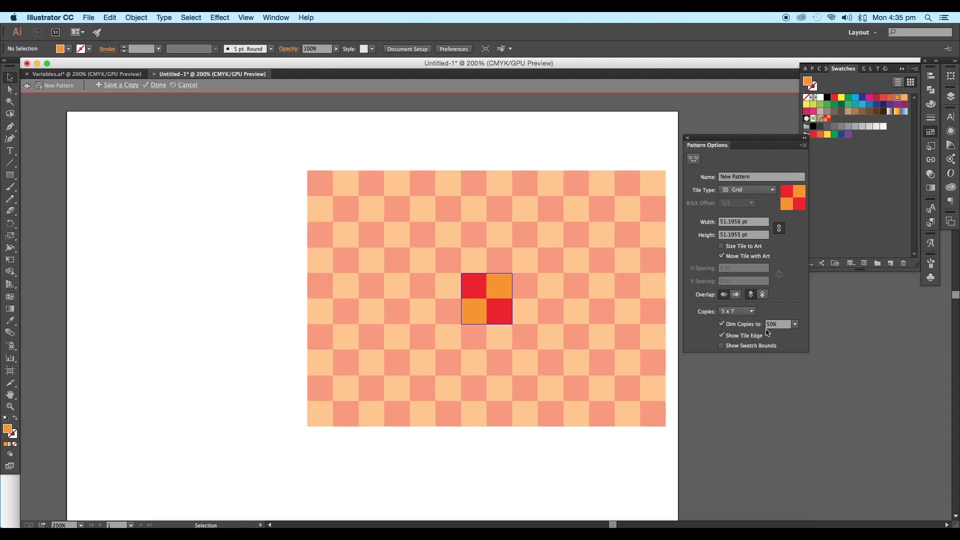
{"action": "left_click", "coordinate": [158, 86]}
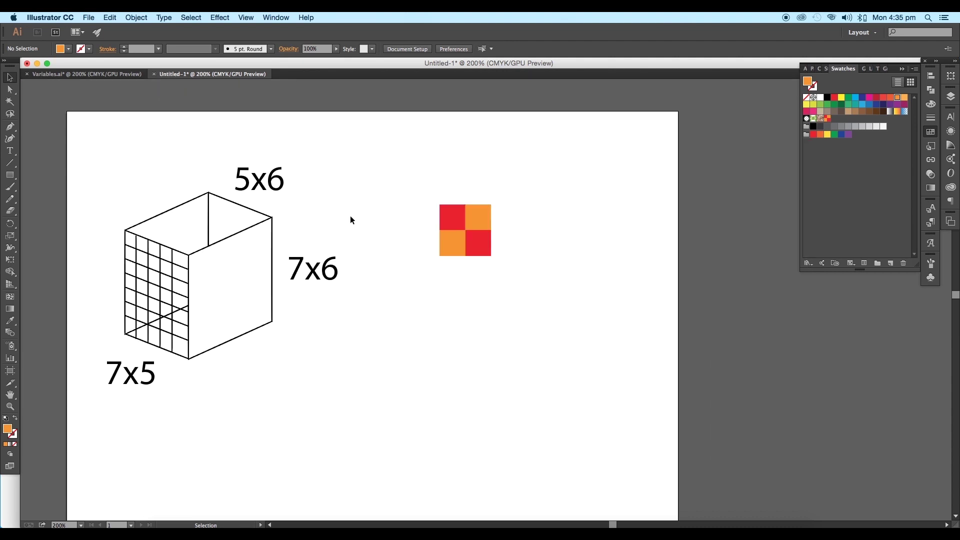
Replace the four source squares with a rectangle about 389.5 by 308 pt filled with the new checker pattern
{"action": "left_click", "coordinate": [473, 241]}
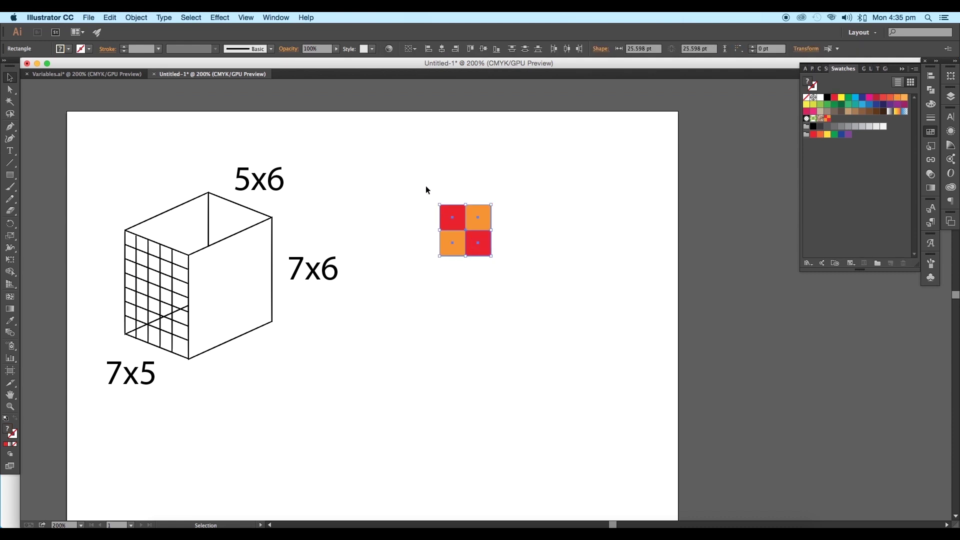
{"action": "key", "text": "Delete"}
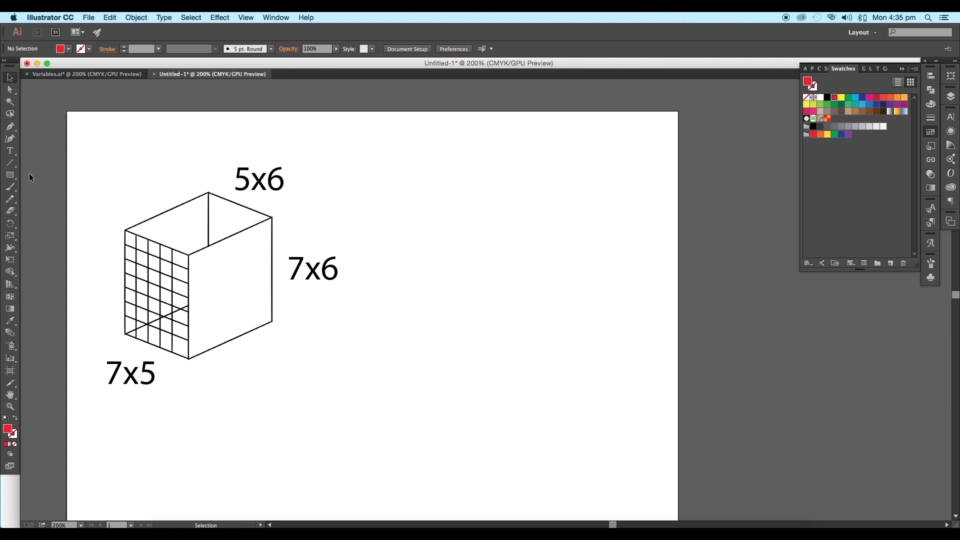
{"action": "left_click", "coordinate": [15, 180]}
{"action": "left_click_drag", "start_coordinate": [434, 151], "coordinate": [823, 458]}
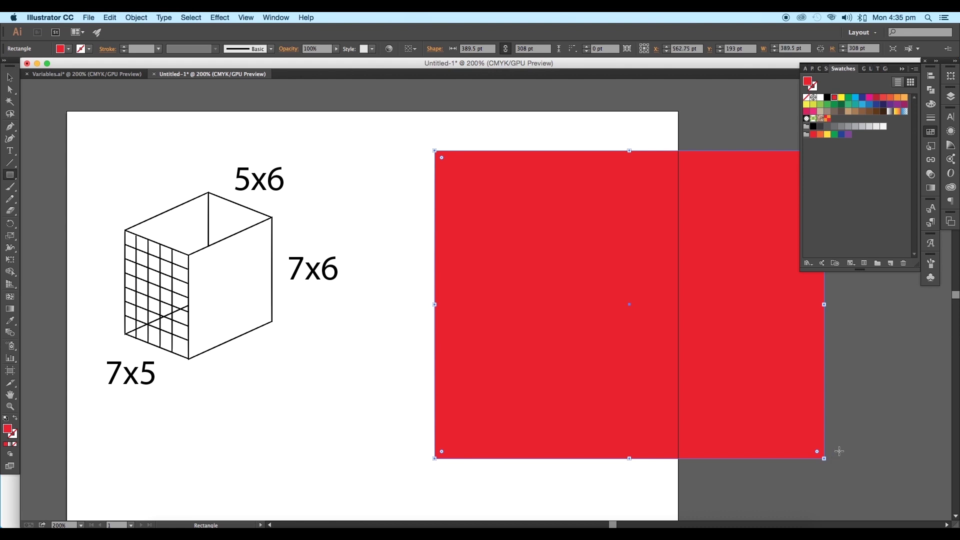
{"action": "left_click", "coordinate": [827, 118]}
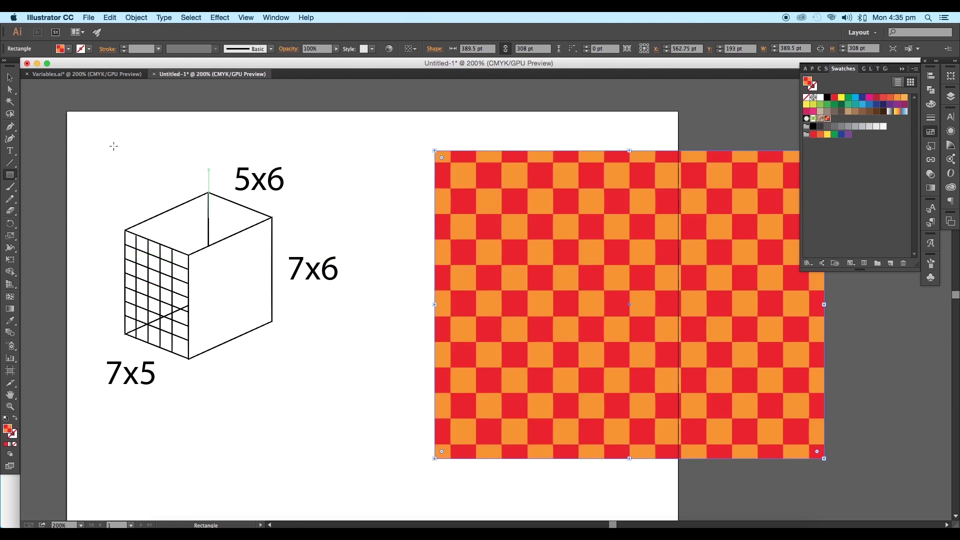
Move the patterned rectangle down and closer to the cube sketch, and expand its fill
{"action": "left_click", "coordinate": [11, 79]}
{"action": "scroll", "coordinate": [445, 277], "scroll_direction": "down", "scroll_amount": 1}
{"action": "left_click_drag", "start_coordinate": [561, 314], "coordinate": [528, 271]}
{"action": "left_click_drag", "start_coordinate": [528, 271], "coordinate": [467, 339]}
{"action": "left_click_drag", "start_coordinate": [524, 319], "coordinate": [531, 319]}
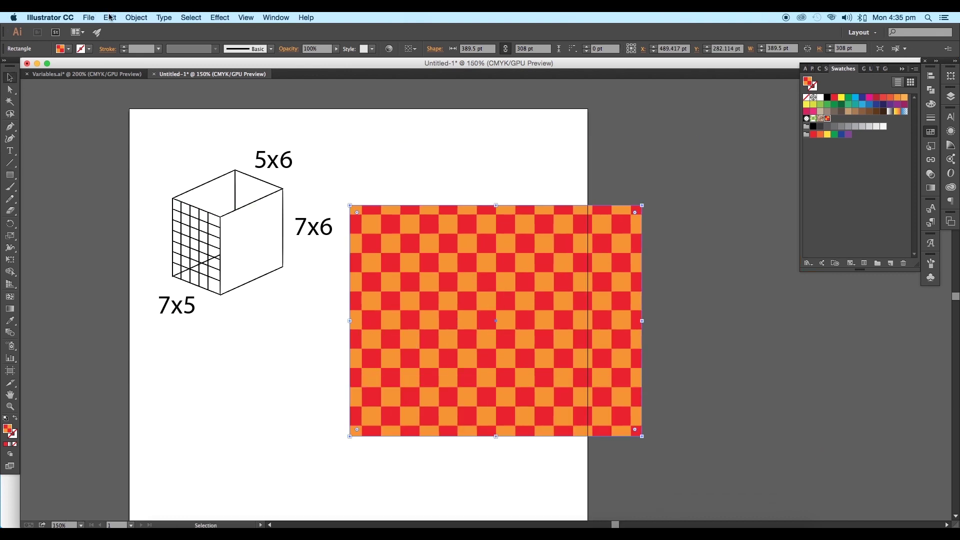
{"action": "left_click", "coordinate": [136, 18]}
{"action": "left_click", "coordinate": [166, 119]}
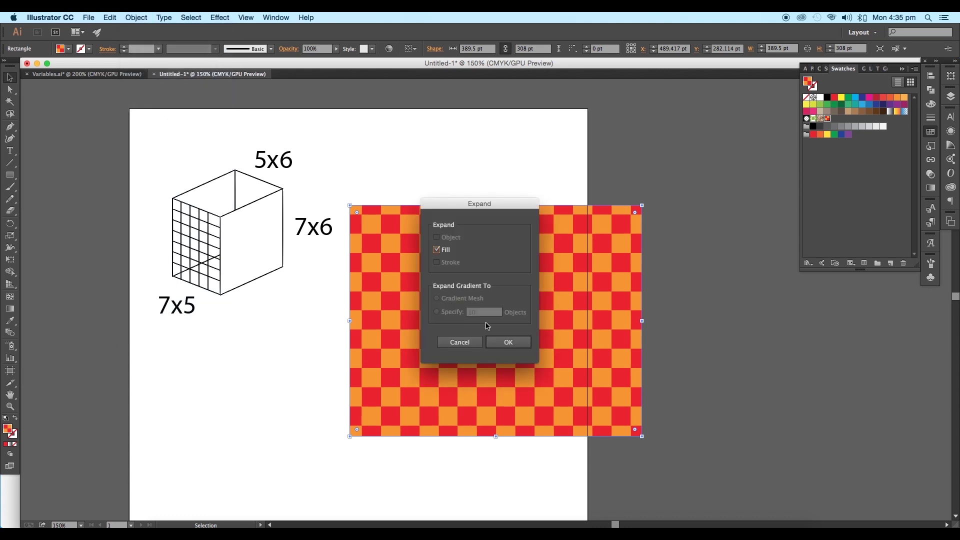
{"action": "left_click", "coordinate": [506, 342]}
Divide the expanded checkerboard with Pathfinder and ungroup it into separate tiles
{"action": "left_click", "coordinate": [903, 69]}
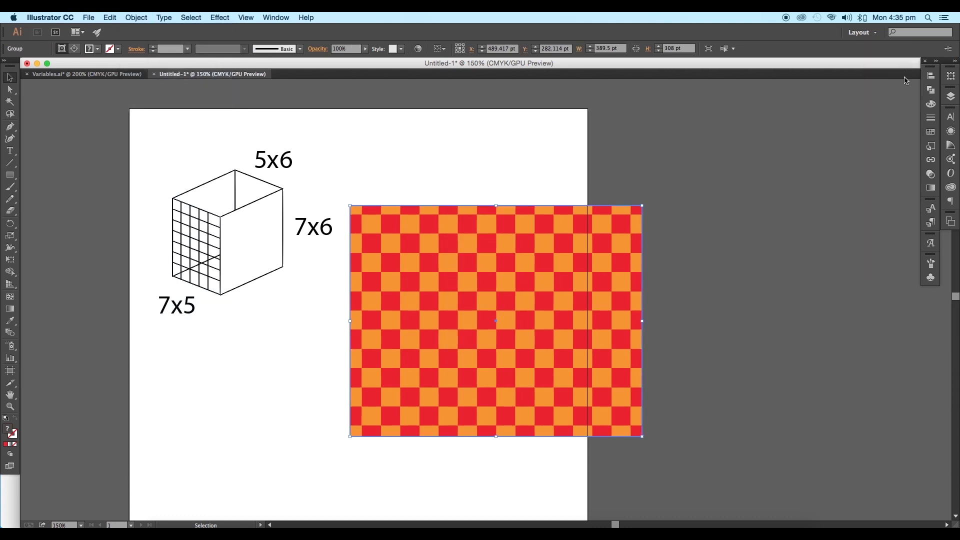
{"action": "left_click", "coordinate": [929, 93]}
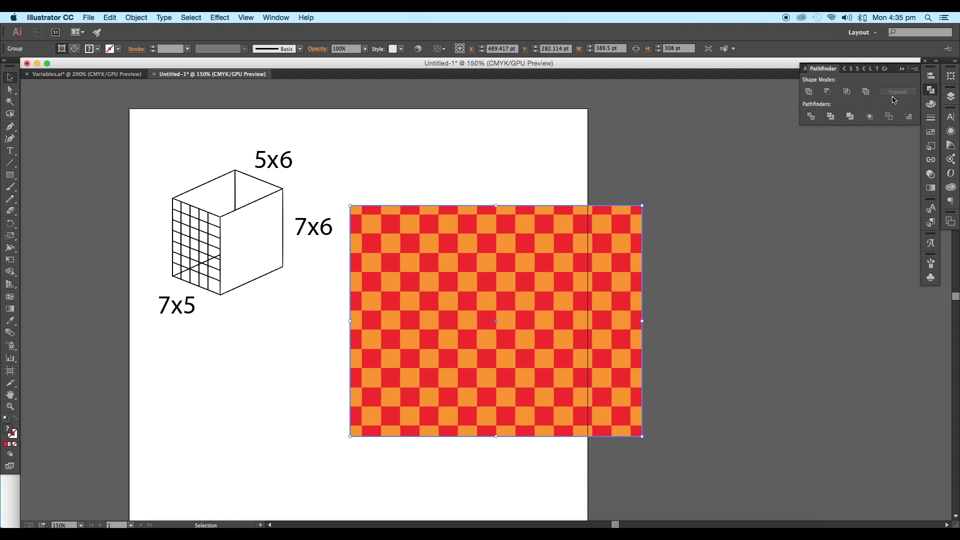
{"action": "left_click", "coordinate": [814, 120]}
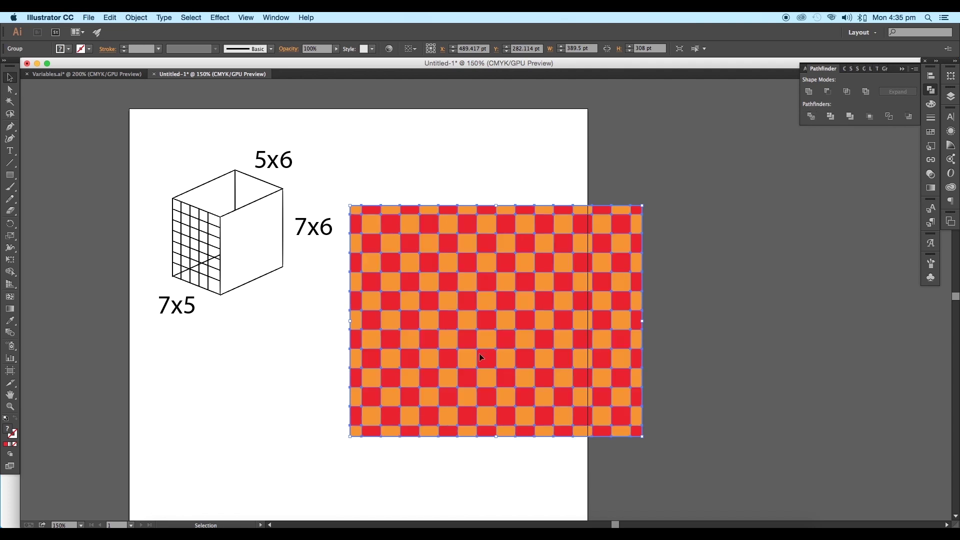
{"action": "right_click", "coordinate": [477, 354]}
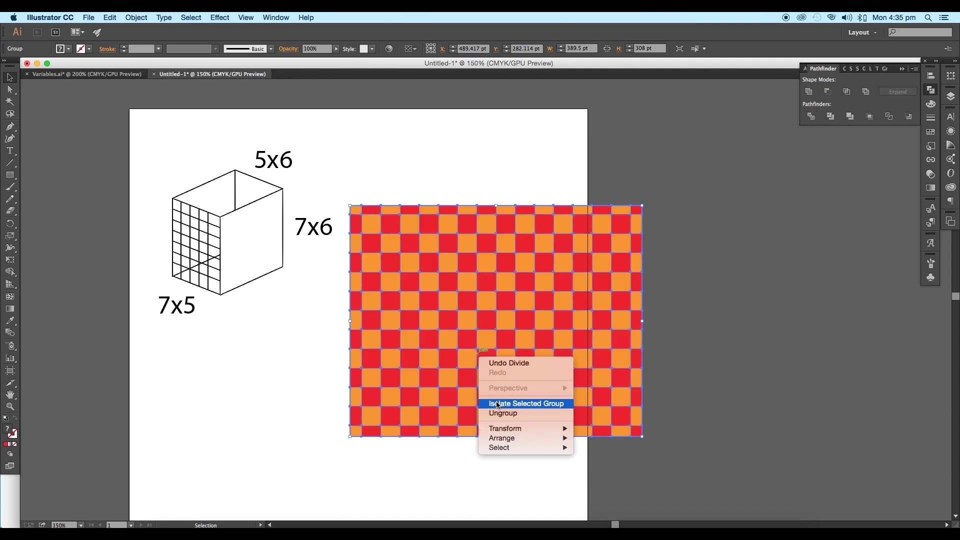
{"action": "left_click", "coordinate": [516, 415]}
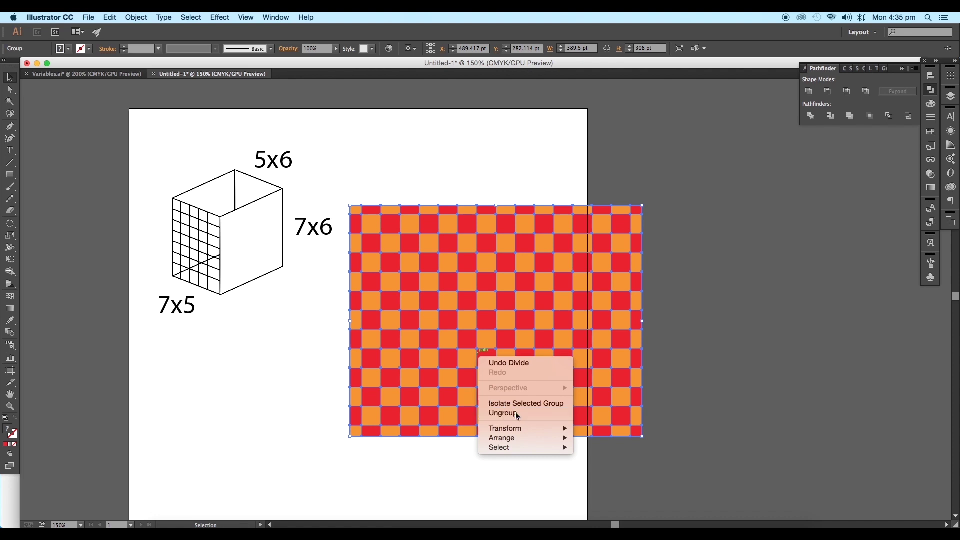
{"action": "left_click", "coordinate": [678, 379]}
Delete the partial tiles along the left and top edges of the checkerboard
{"action": "scroll", "coordinate": [653, 346], "scroll_direction": "down", "scroll_amount": 3}
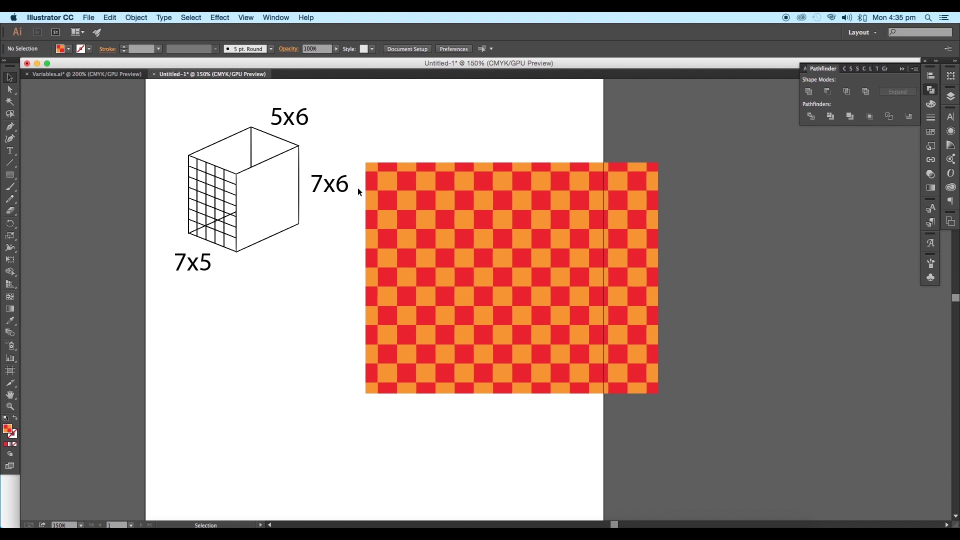
{"action": "left_click_drag", "start_coordinate": [353, 147], "coordinate": [374, 395]}
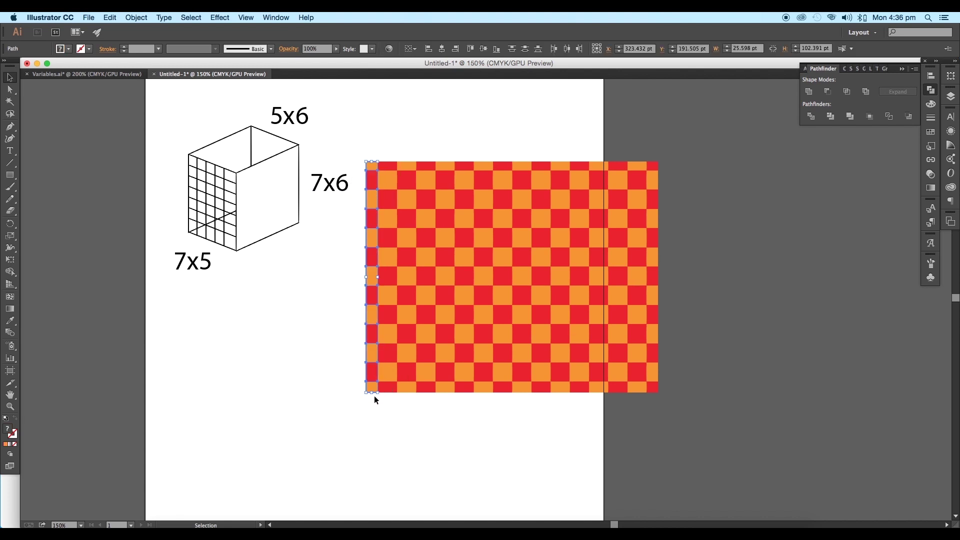
{"action": "key", "text": "Delete"}
{"action": "left_click_drag", "start_coordinate": [370, 145], "coordinate": [672, 165]}
{"action": "key", "text": "Delete"}
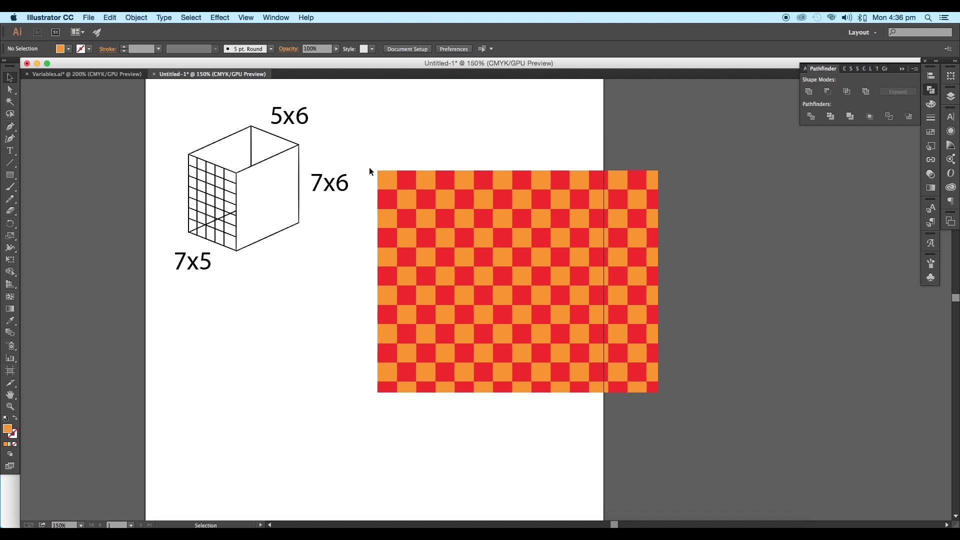
Copy out a block of tiles 7 high by 6 wide below the cube sketch, with a copied 7x6 label above it
{"action": "left_click_drag", "start_coordinate": [369, 169], "coordinate": [506, 297]}
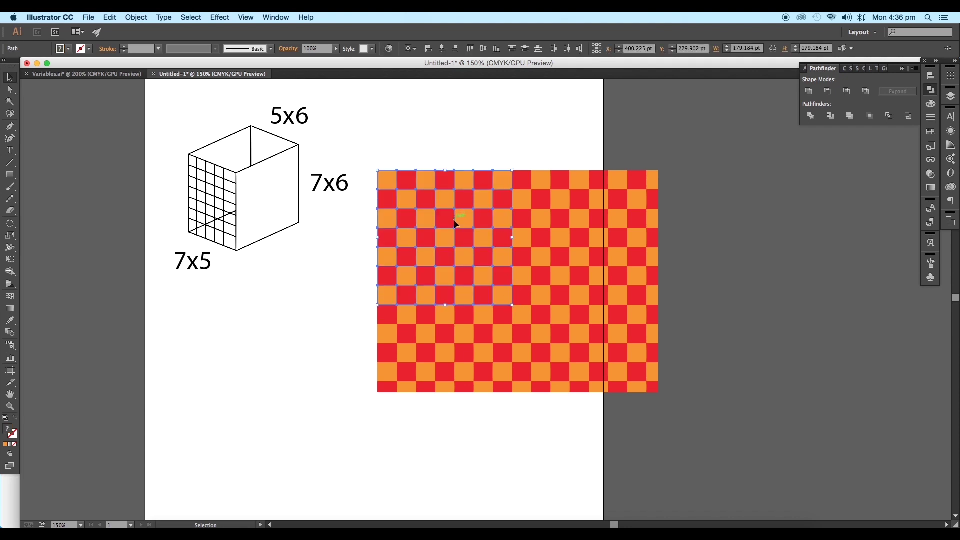
{"action": "left_click_drag", "start_coordinate": [450, 225], "coordinate": [264, 380]}
{"action": "scroll", "coordinate": [264, 379], "scroll_direction": "down", "scroll_amount": 1}
{"action": "left_click_drag", "start_coordinate": [325, 184], "coordinate": [259, 325]}
{"action": "left_click_drag", "start_coordinate": [333, 307], "coordinate": [320, 454]}
{"action": "key", "text": "Delete"}
Copy out a block of tiles 5 high by 6 wide beside the artboard, with a copied 5x6 label above it
{"action": "scroll", "coordinate": [190, 339], "scroll_direction": "right", "scroll_amount": 2}
{"action": "scroll", "coordinate": [190, 339], "scroll_direction": "up", "scroll_amount": 1}
{"action": "left_click_drag", "start_coordinate": [341, 166], "coordinate": [792, 356]}
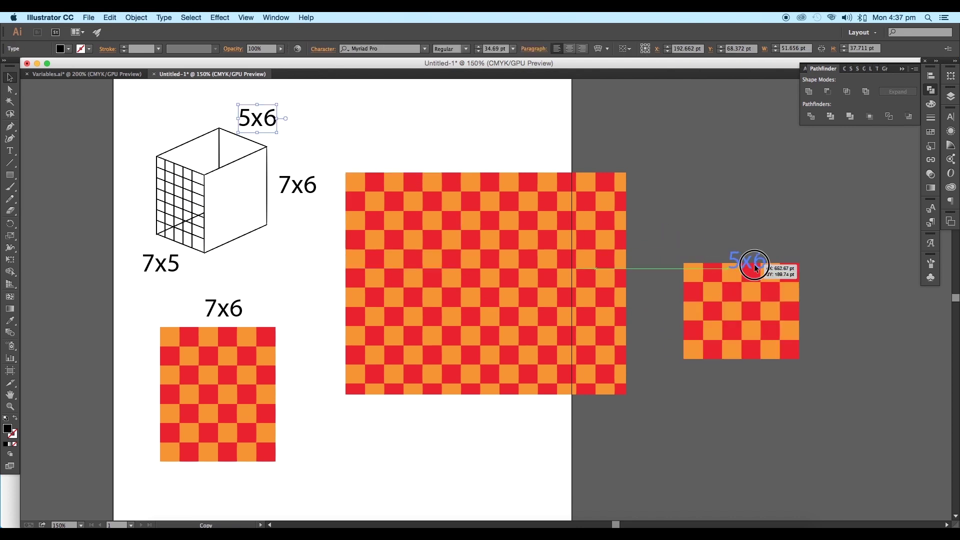
{"action": "left_click_drag", "start_coordinate": [750, 268], "coordinate": [739, 241]}
Copy out a block of tiles 7 high by 5 wide with a copied 7x5 label, and delete the leftover checkerboard
{"action": "left_click_drag", "start_coordinate": [338, 160], "coordinate": [757, 186]}
{"action": "scroll", "coordinate": [549, 179], "scroll_direction": "right", "scroll_amount": 5}
{"action": "scroll", "coordinate": [550, 179], "scroll_direction": "up", "scroll_amount": 4}
{"action": "left_click_drag", "start_coordinate": [36, 359], "coordinate": [597, 159]}
{"action": "left_click_drag", "start_coordinate": [394, 254], "coordinate": [435, 197]}
{"action": "left_click_drag", "start_coordinate": [240, 195], "coordinate": [541, 499]}
{"action": "key", "text": "Delete"}
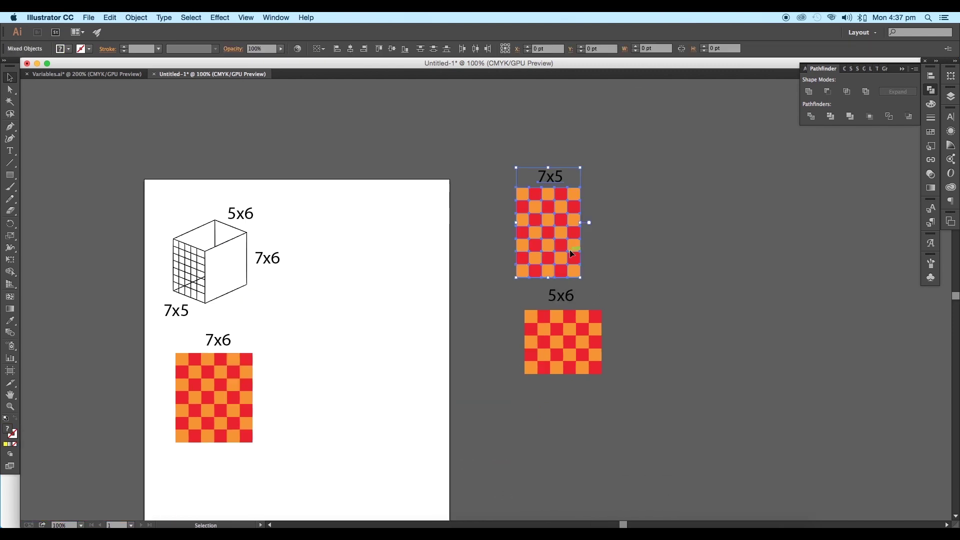
Move the labelled 7x5 and 5x6 blocks onto the artboard, in a row beside the 7x6 block
{"action": "left_click_drag", "start_coordinate": [572, 254], "coordinate": [326, 418]}
{"action": "scroll", "coordinate": [364, 343], "scroll_direction": "down", "scroll_amount": 4}
{"action": "left_click_drag", "start_coordinate": [497, 214], "coordinate": [640, 332]}
{"action": "left_click_drag", "start_coordinate": [590, 279], "coordinate": [412, 342]}
{"action": "left_click", "coordinate": [494, 305]}
{"action": "mouse_move", "coordinate": [494, 305]}
{"action": "left_mouse_down"}
{"action": "mouse_move", "coordinate": [543, 294]}
{"action": "mouse_move", "coordinate": [506, 289]}
{"action": "mouse_move", "coordinate": [512, 302]}
{"action": "left_mouse_up"}
{"action": "key", "text": "super+plus"}
{"action": "scroll", "coordinate": [513, 302], "scroll_direction": "right", "scroll_amount": 3}
{"action": "scroll", "coordinate": [512, 302], "scroll_direction": "up", "scroll_amount": 1}
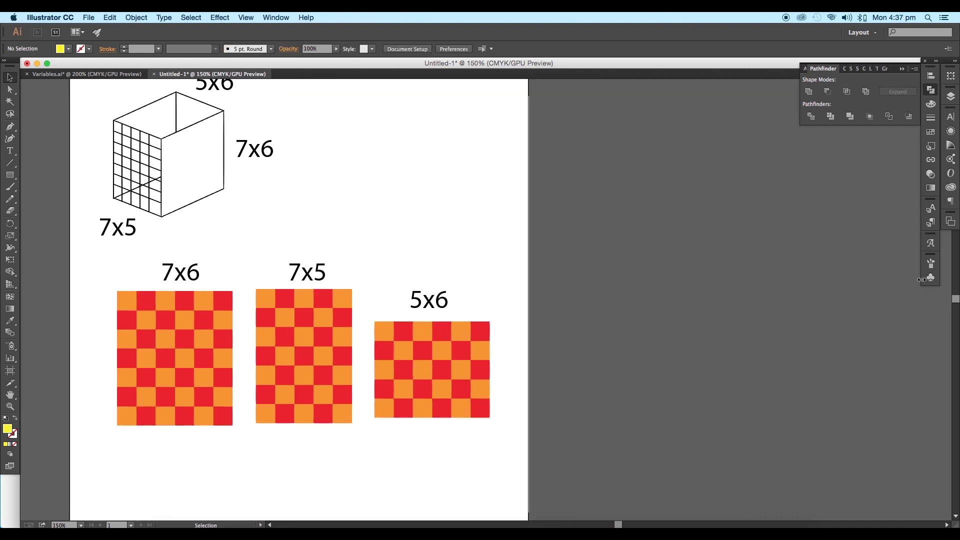
Save the block 5 high by 6 wide as a symbol named 5x6
{"action": "left_click", "coordinate": [930, 278]}
{"action": "left_click", "coordinate": [485, 360]}
{"action": "left_click_drag", "start_coordinate": [485, 362], "coordinate": [821, 310]}
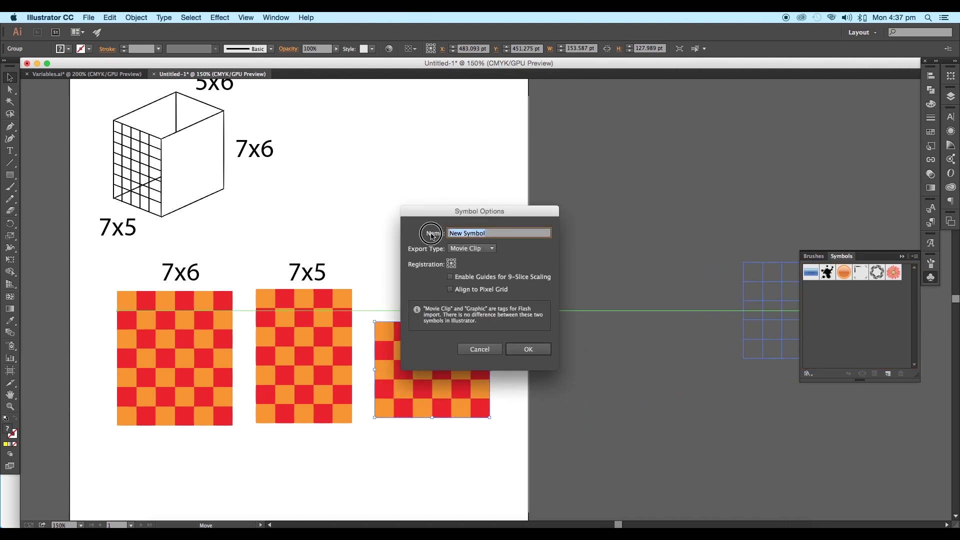
{"action": "type", "text": "5x"}
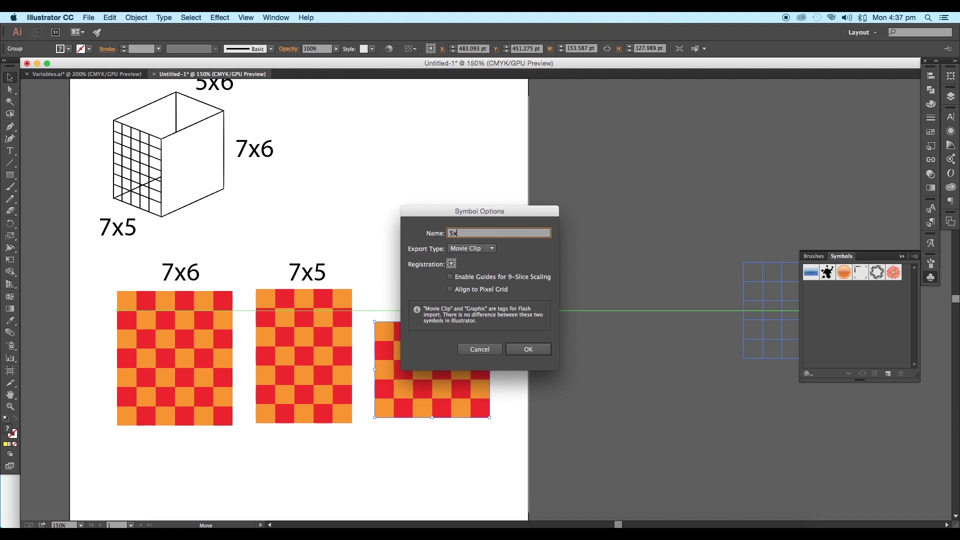
{"action": "type", "text": "6"}
{"action": "key", "text": "Return"}
Save the block 7 high by 5 wide as a symbol named 7x5
{"action": "left_click_drag", "start_coordinate": [300, 326], "coordinate": [850, 323]}
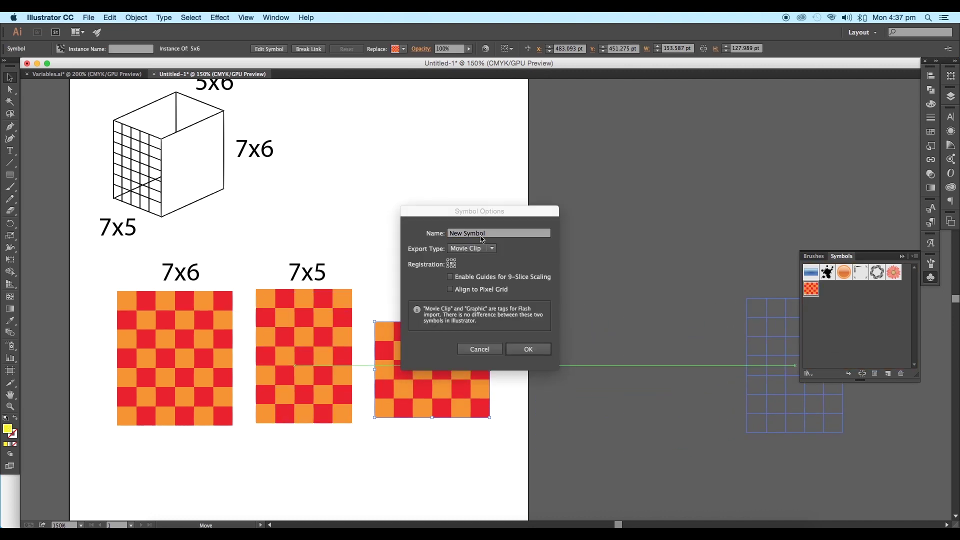
{"action": "type", "text": "7x"}
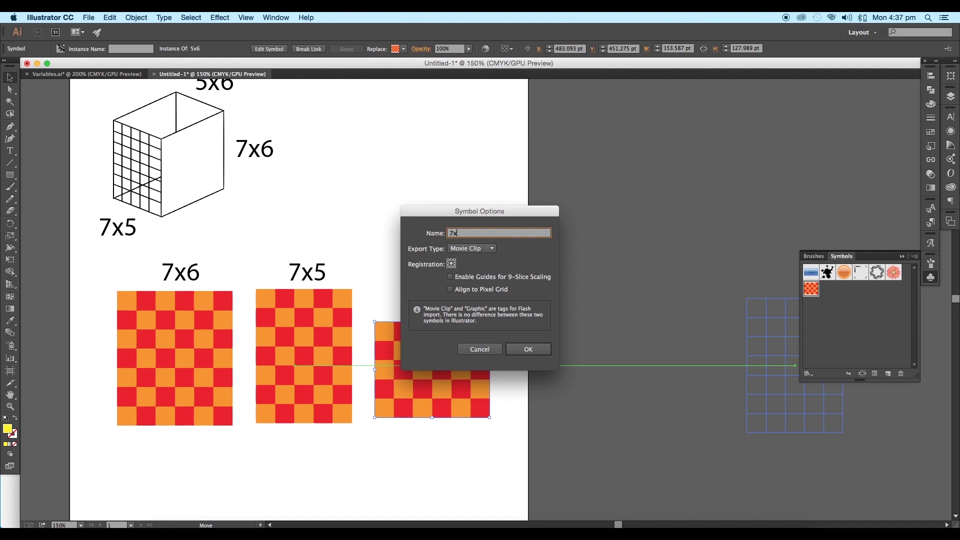
{"action": "type", "text": "5"}
{"action": "key", "text": "Return"}
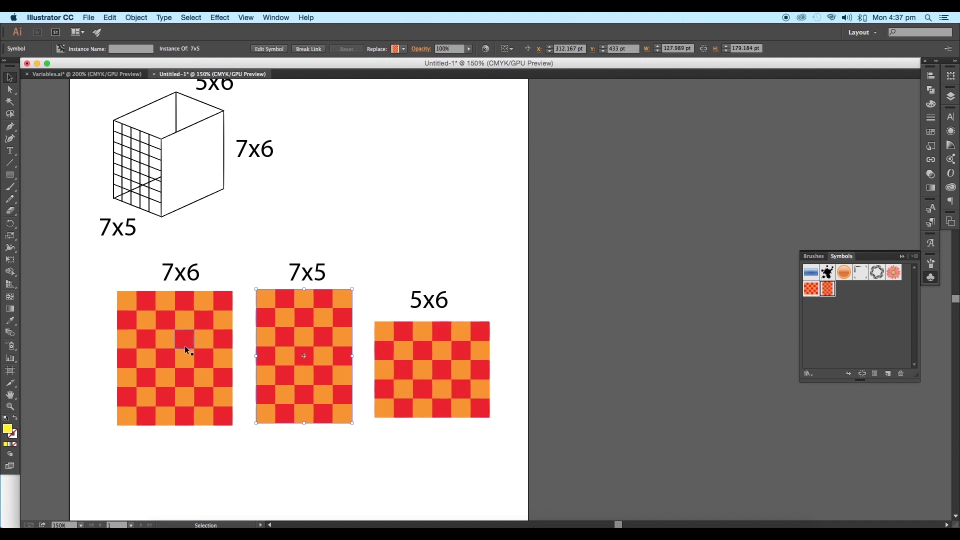
Save the block 7 high by 6 wide as a symbol named 7x6
{"action": "left_click", "coordinate": [185, 344]}
{"action": "left_click_drag", "start_coordinate": [210, 333], "coordinate": [557, 341]}
{"action": "left_click_drag", "start_coordinate": [782, 336], "coordinate": [800, 334]}
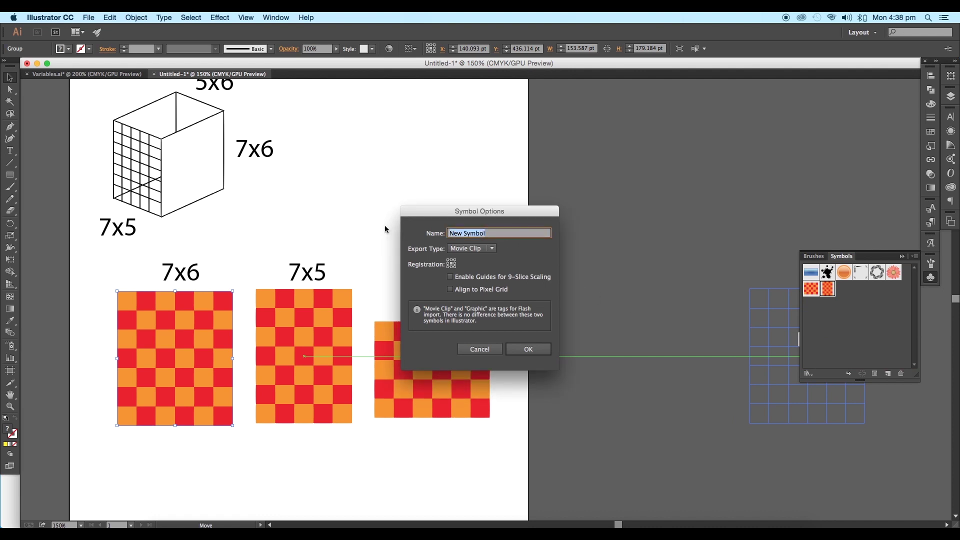
{"action": "type", "text": "7x6"}
{"action": "key", "text": "Return"}
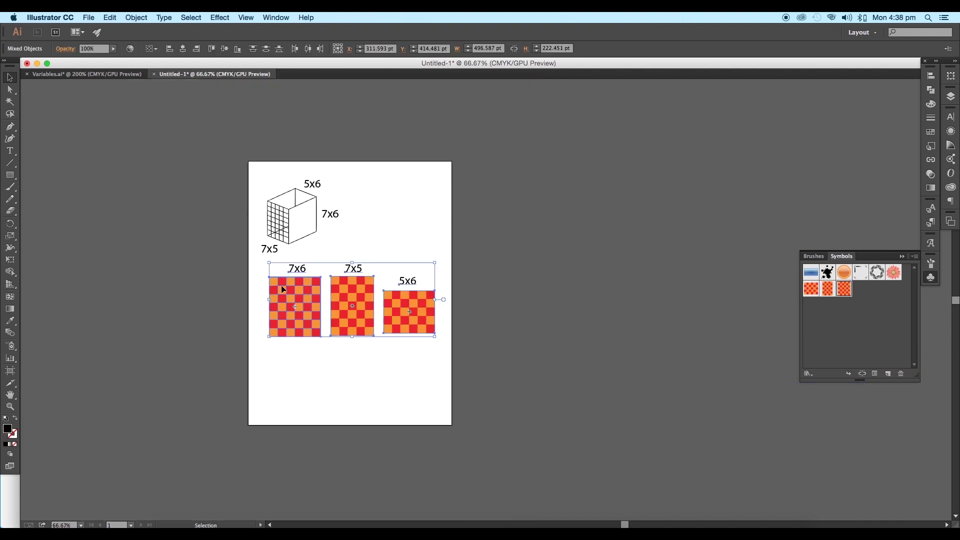
Move the three labelled checker blocks off the artboard, to the right of it
{"action": "left_click_drag", "start_coordinate": [290, 294], "coordinate": [383, 209]}
{"action": "left_click_drag", "start_coordinate": [273, 234], "coordinate": [249, 322]}
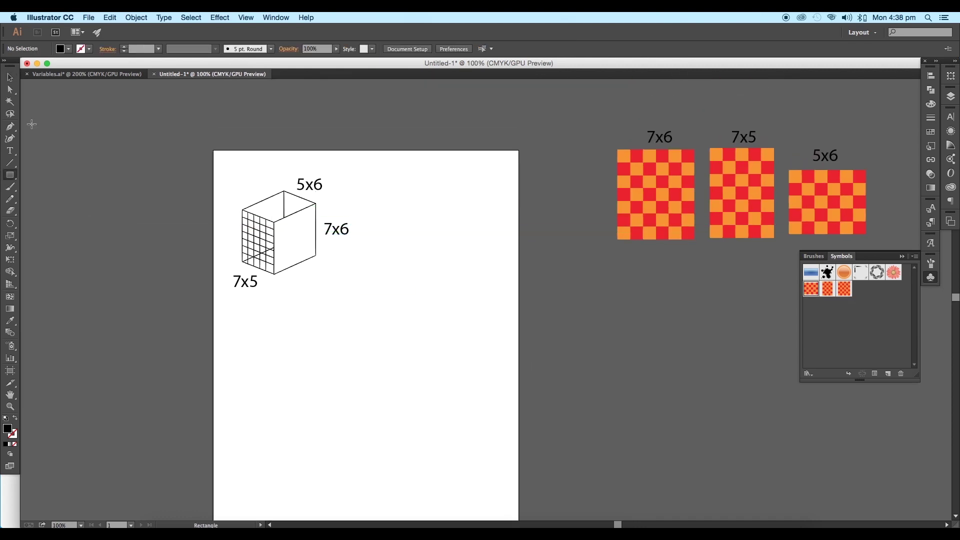
{"action": "left_click", "coordinate": [10, 78]}
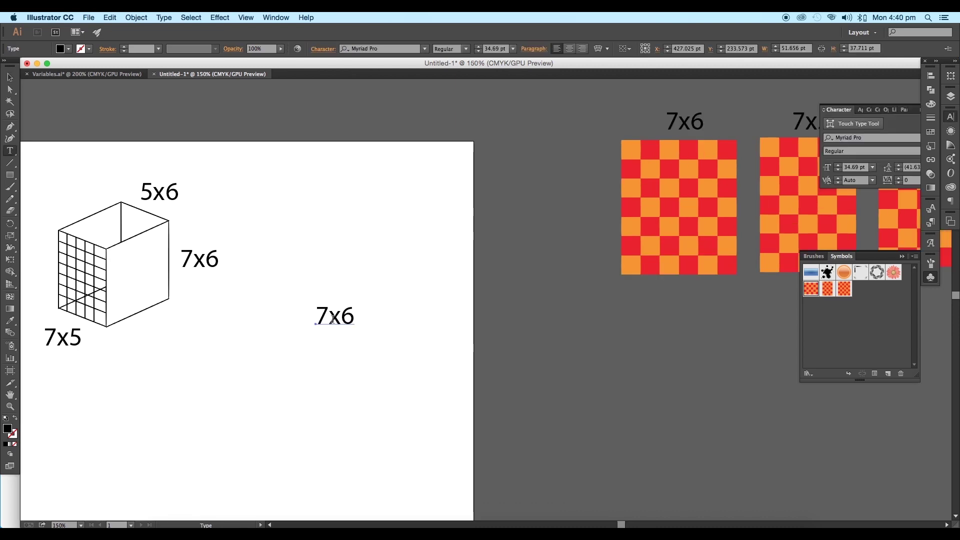
Change the copied 7x6 label in the empty artboard area to 7x30 and add a 6x30 line beneath it
{"action": "left_click_drag", "start_coordinate": [328, 315], "coordinate": [379, 320]}
{"action": "key", "text": "super+equal"}
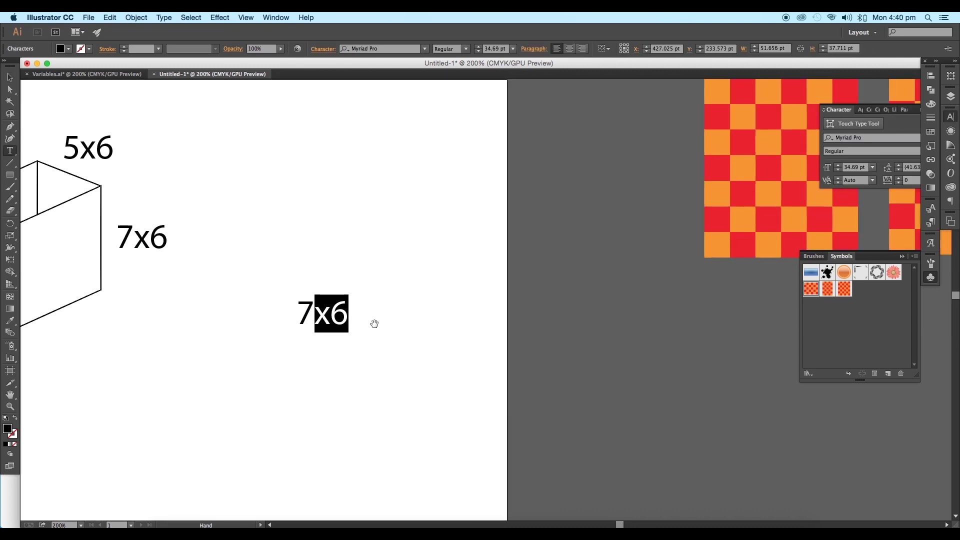
{"action": "left_click", "coordinate": [329, 317]}
{"action": "double_click", "coordinate": [328, 317]}
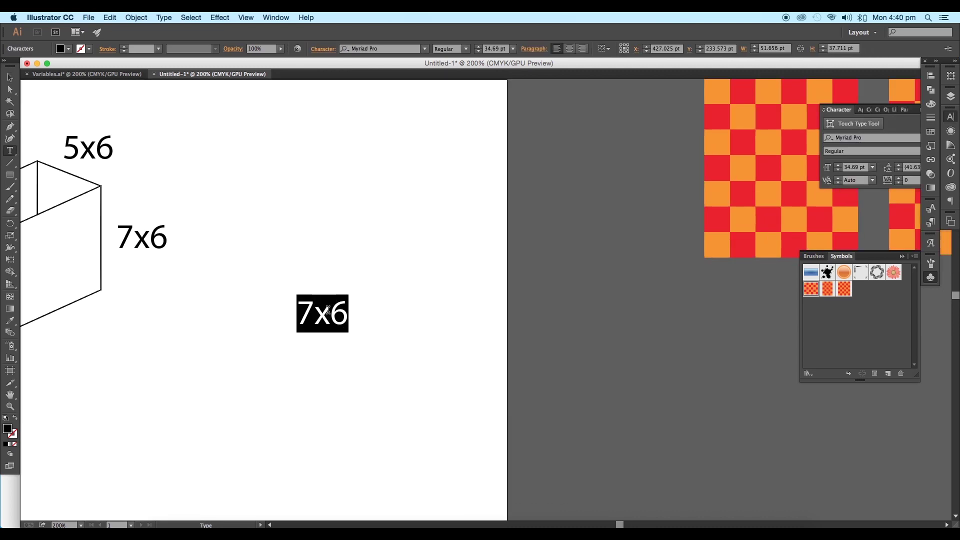
{"action": "key", "text": "shift+t"}
{"action": "left_click", "coordinate": [337, 319]}
{"action": "type", "text": "30"}
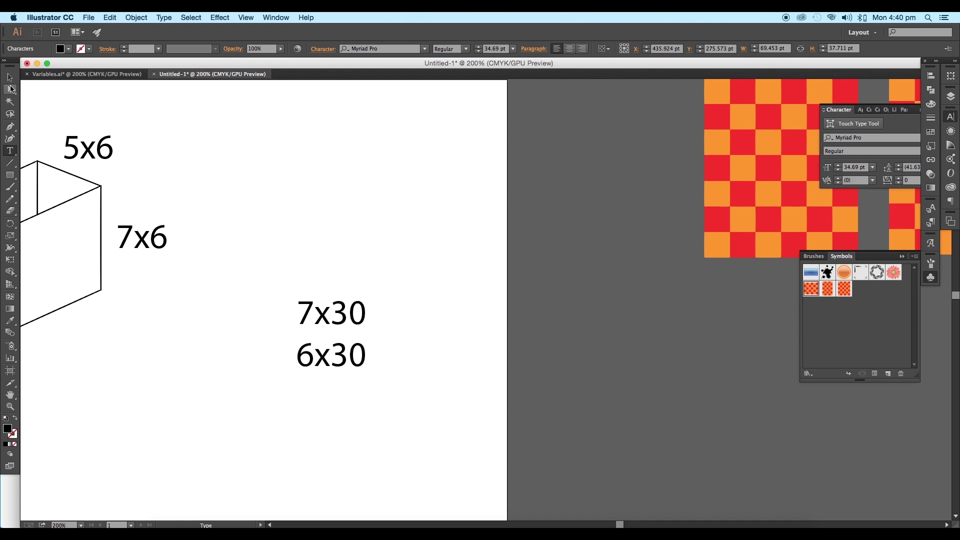
Add a 5x30 line and write the products 210, 180 and 150 beside the three multiplications
{"action": "left_click", "coordinate": [10, 78]}
{"action": "key", "text": "t"}
{"action": "left_click", "coordinate": [384, 318]}
{"action": "type", "text": "210"}
{"action": "key", "text": "Return"}
{"action": "type", "text": "18"}
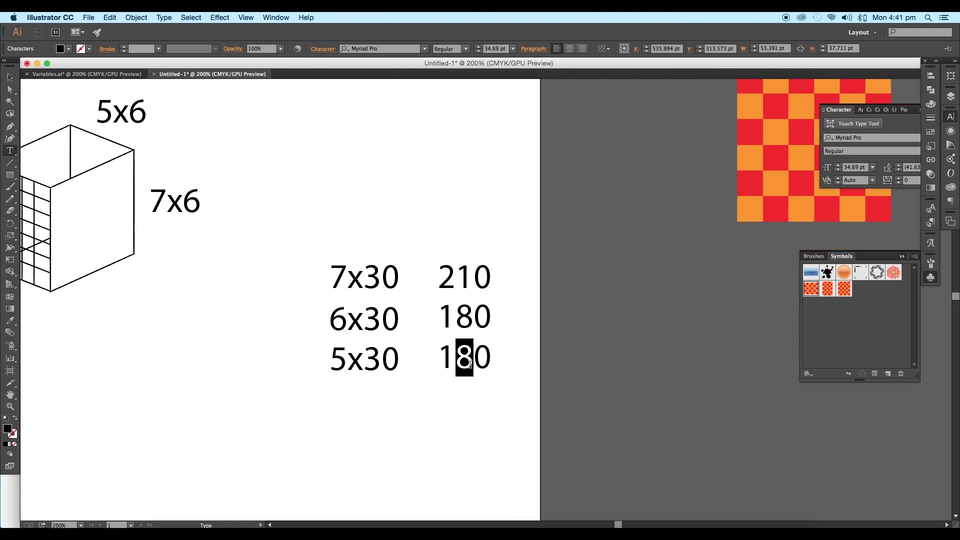
{"action": "type", "text": "50"}
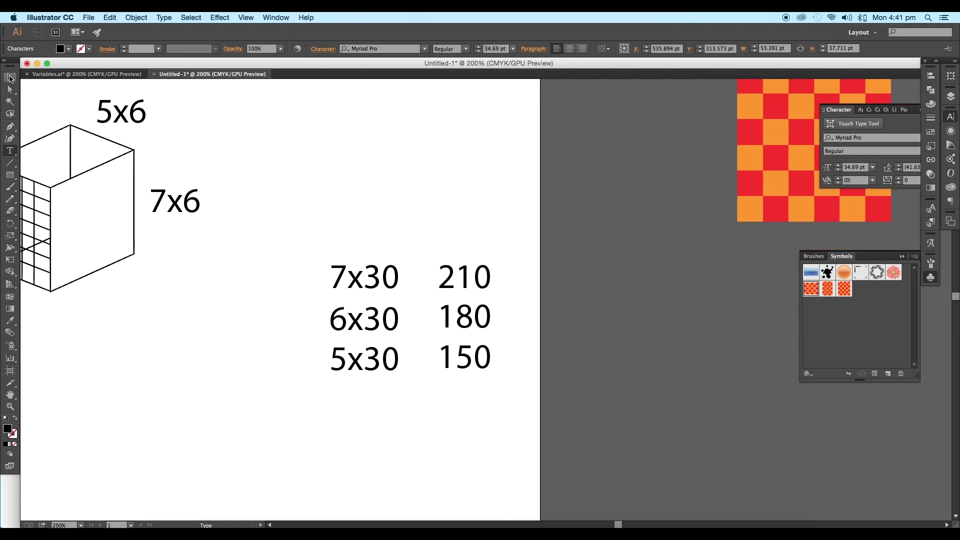
{"action": "key", "text": "Escape"}
{"action": "scroll", "coordinate": [482, 265], "scroll_direction": "right", "scroll_amount": 2}
{"action": "left_click_drag", "start_coordinate": [484, 253], "coordinate": [411, 404]}
{"action": "left_click_drag", "start_coordinate": [289, 252], "coordinate": [313, 391]}
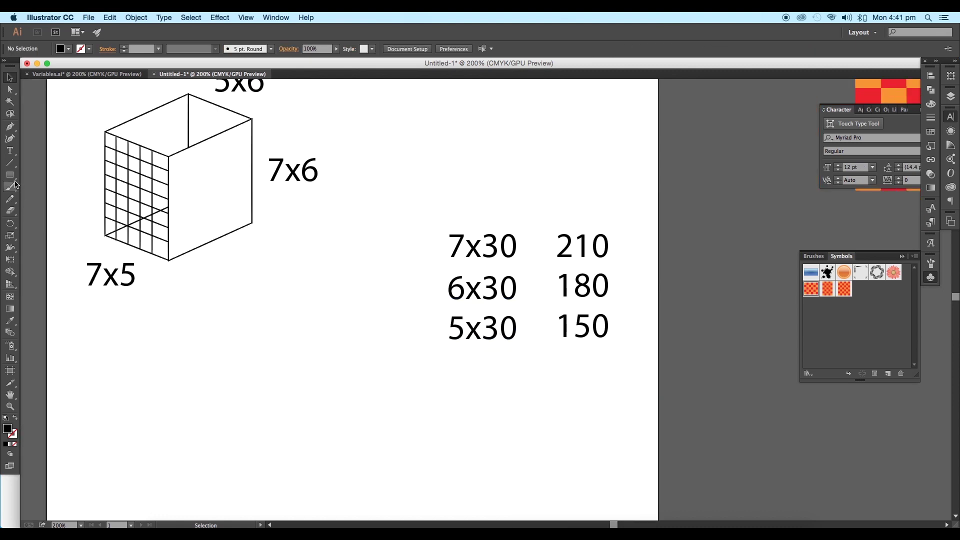
Create a rectangle 210 pt wide and 180 pt high below the cube sketch
{"action": "key", "text": "m"}
{"action": "left_click", "coordinate": [248, 355]}
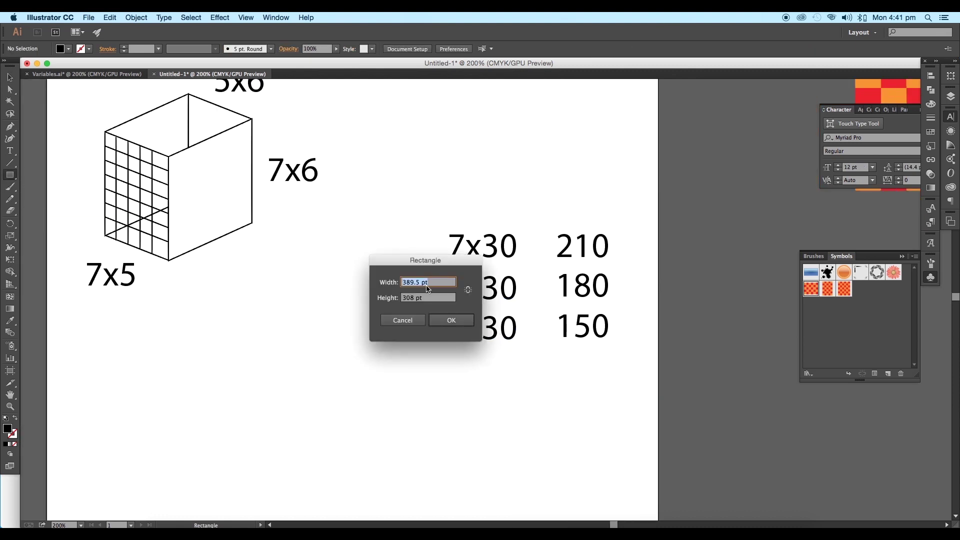
{"action": "left_click_drag", "start_coordinate": [436, 274], "coordinate": [298, 296]}
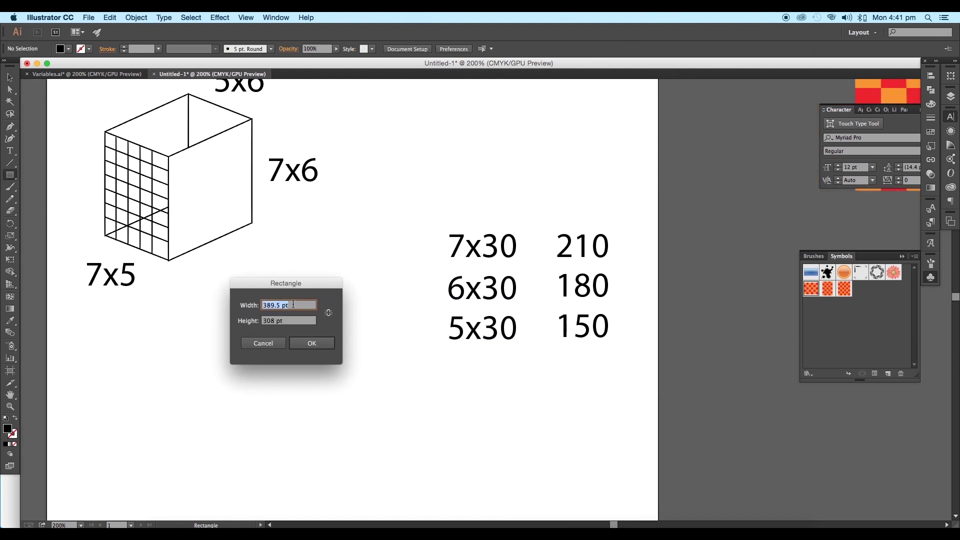
{"action": "type", "text": "210"}
{"action": "key", "text": "Tab"}
{"action": "type", "text": "18"}
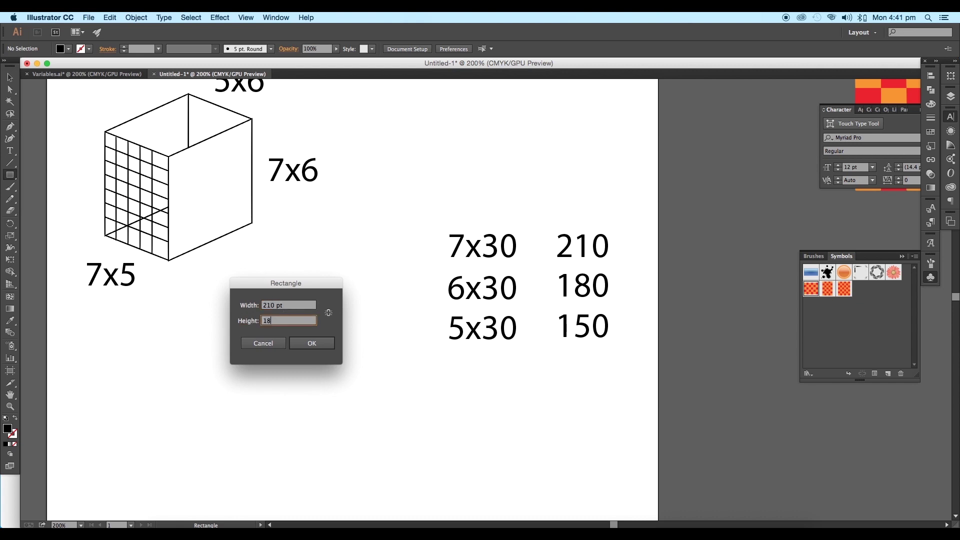
{"action": "key", "text": "Return"}
Fill the rectangle with cyan and move it down and right, clear of the sketch and calculations
{"action": "key", "text": "super+minus"}
{"action": "left_click", "coordinate": [68, 49]}
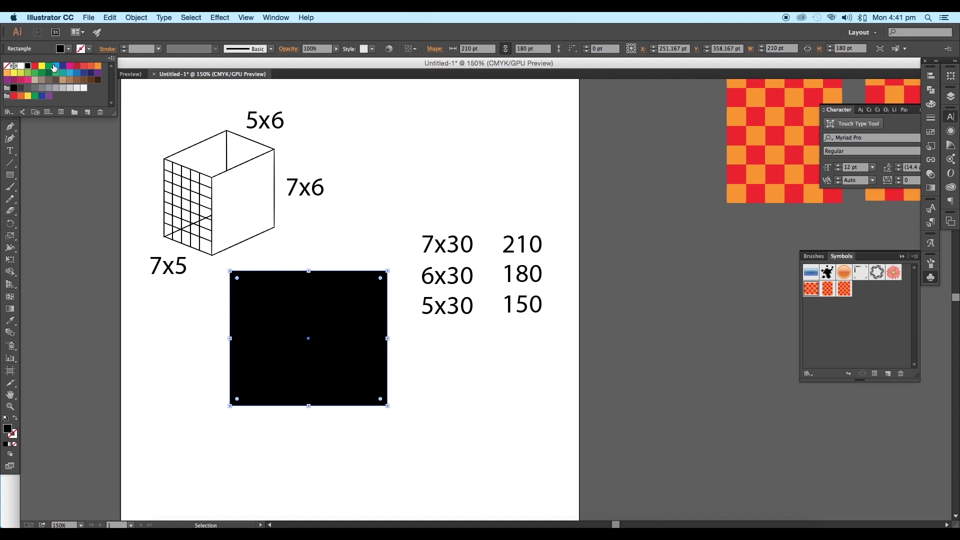
{"action": "left_click", "coordinate": [56, 67]}
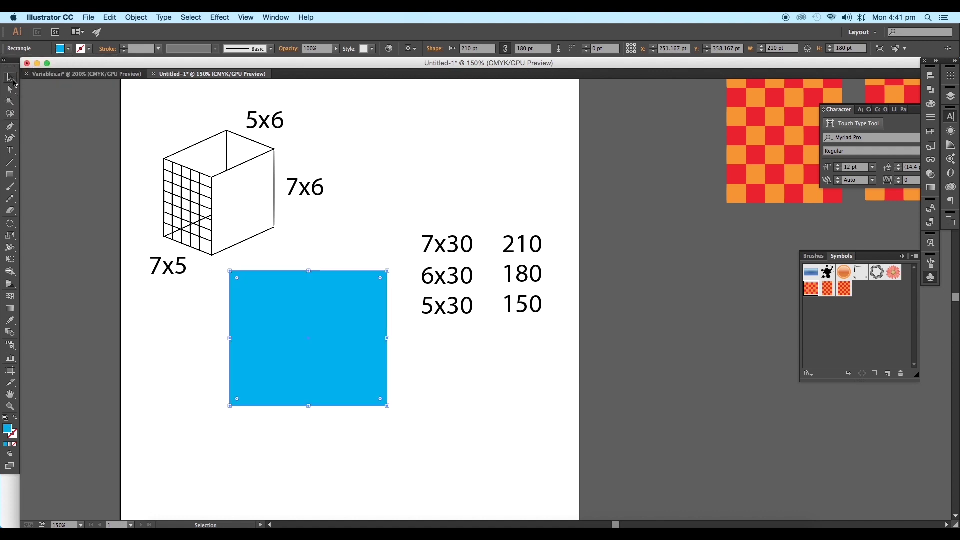
{"action": "left_click", "coordinate": [10, 78]}
{"action": "left_click_drag", "start_coordinate": [302, 282], "coordinate": [344, 340]}
Apply a 3D Extrude & Bevel effect to the rectangle with preview on and an extrude depth of 150 pt
{"action": "left_click", "coordinate": [215, 20]}
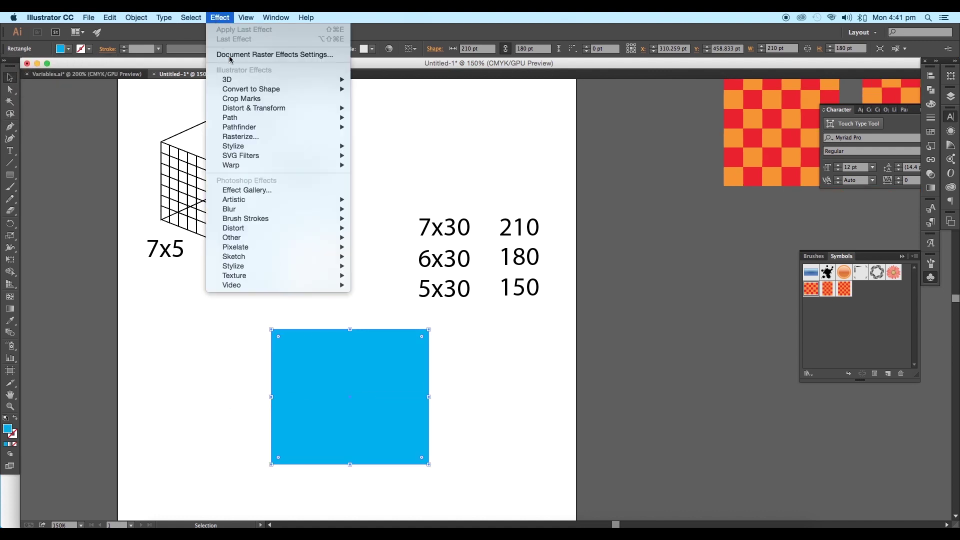
{"action": "mouse_move", "coordinate": [298, 80]}
{"action": "left_click", "coordinate": [368, 80]}
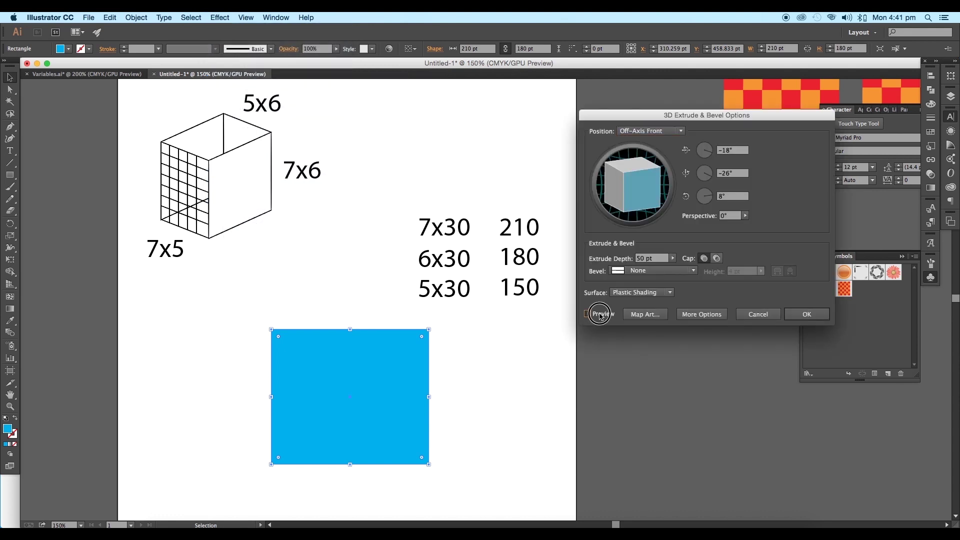
{"action": "left_click", "coordinate": [597, 315]}
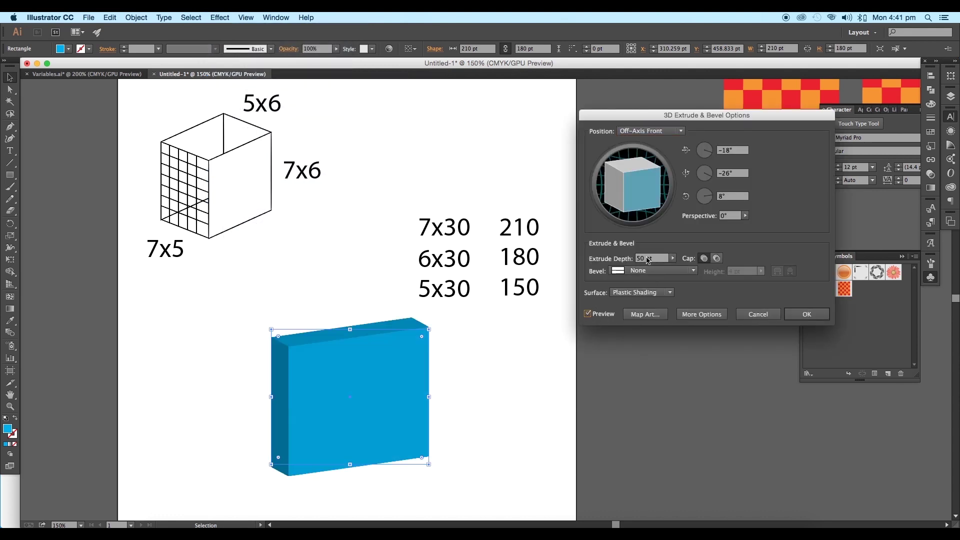
{"action": "left_click", "coordinate": [637, 258]}
{"action": "type", "text": "1"}
Rotate the extruded box to -25°, -43° and 18° to match the angle of the cube sketch
{"action": "left_click", "coordinate": [723, 196]}
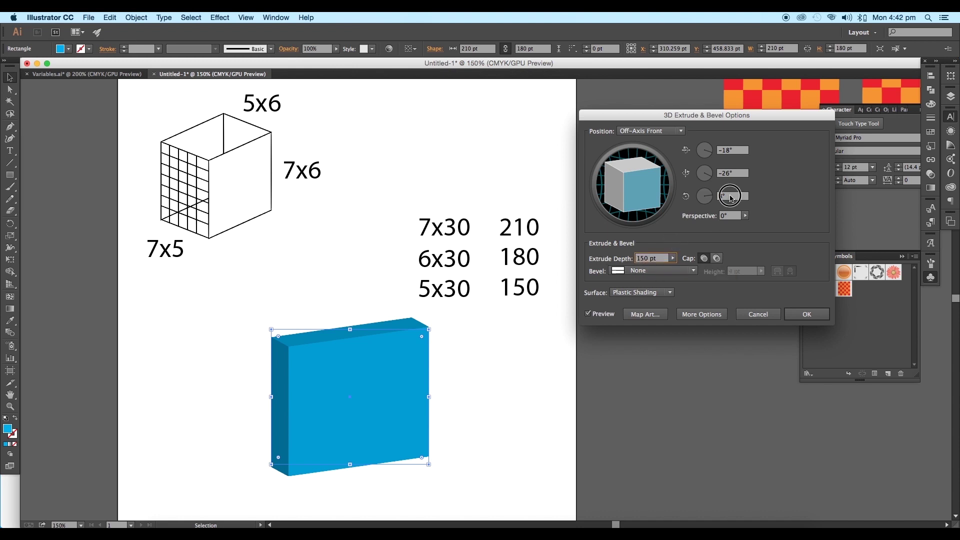
{"action": "left_click_drag", "start_coordinate": [624, 199], "coordinate": [632, 174]}
{"action": "scroll", "coordinate": [732, 196], "scroll_direction": "up", "scroll_amount": 3}
{"action": "scroll", "coordinate": [742, 152], "scroll_direction": "down", "scroll_amount": 4}
{"action": "scroll", "coordinate": [741, 152], "scroll_direction": "up", "scroll_amount": 1}
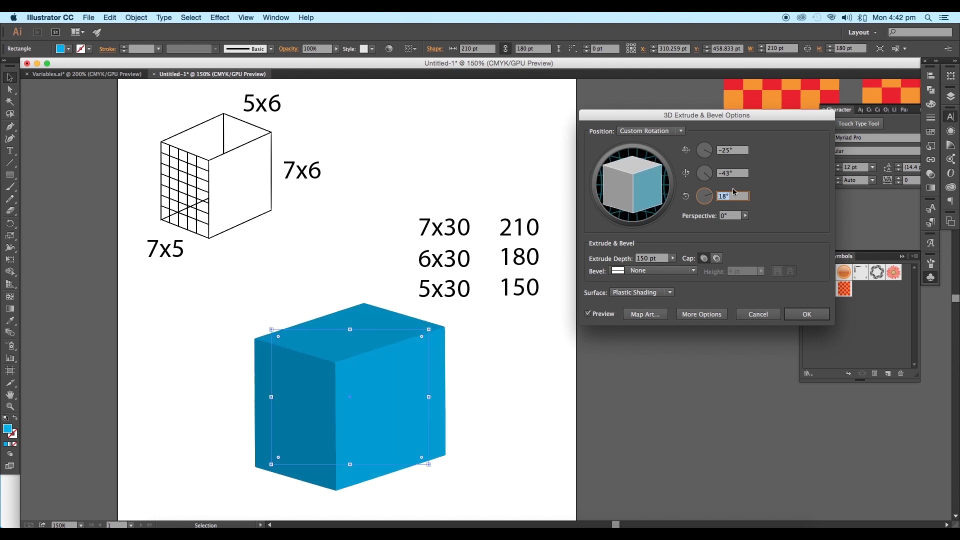
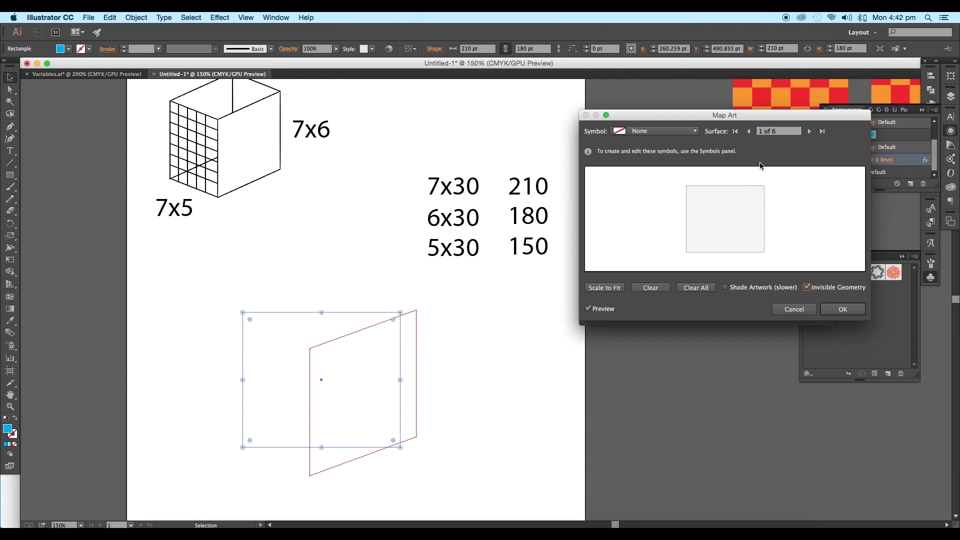
Map the 7x6 symbol onto surface 1 of the box, rotate it a quarter turn and stretch it to fill the face
{"action": "left_click", "coordinate": [699, 133]}
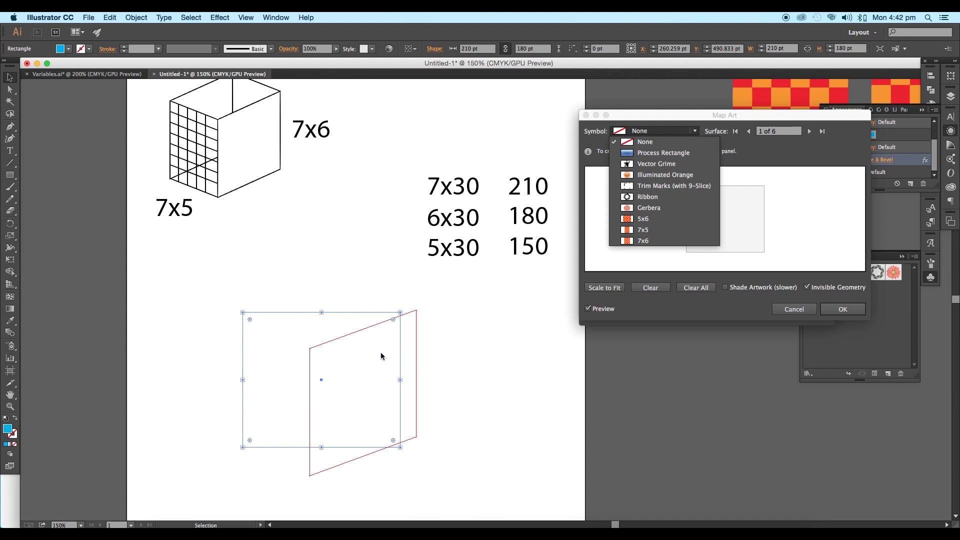
{"action": "left_click", "coordinate": [644, 241]}
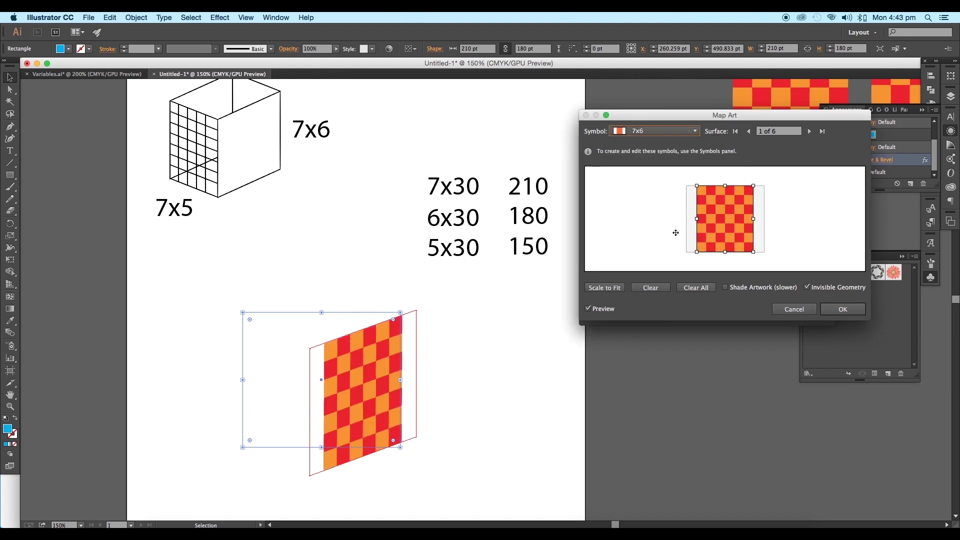
{"action": "left_click", "coordinate": [621, 289]}
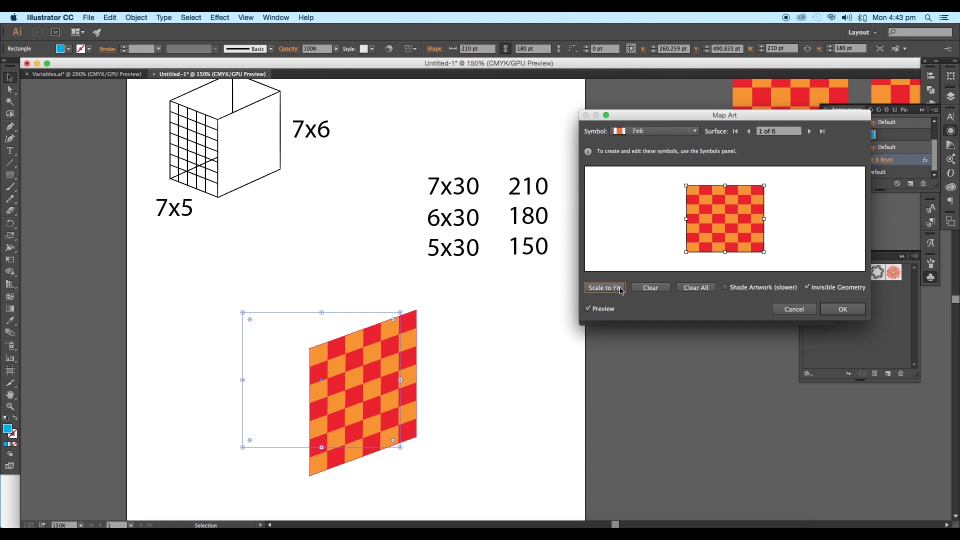
{"action": "left_click_drag", "start_coordinate": [766, 184], "coordinate": [727, 253]}
{"action": "left_click_drag", "start_coordinate": [758, 219], "coordinate": [765, 221]}
{"action": "left_click_drag", "start_coordinate": [692, 218], "coordinate": [688, 219]}
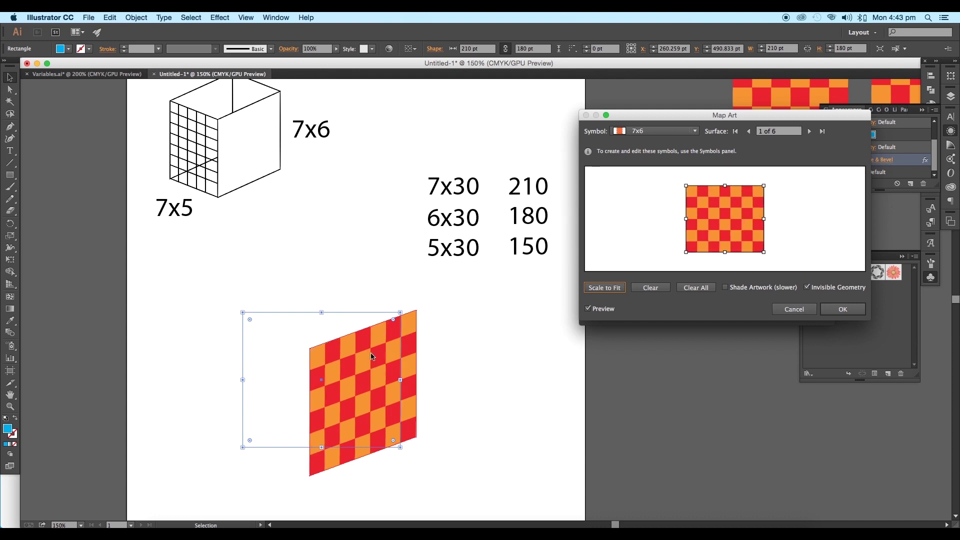
Map the 7x5 symbol onto surface 5, rotate it a quarter turn and stretch it to the face's edges
{"action": "left_click", "coordinate": [809, 133]}
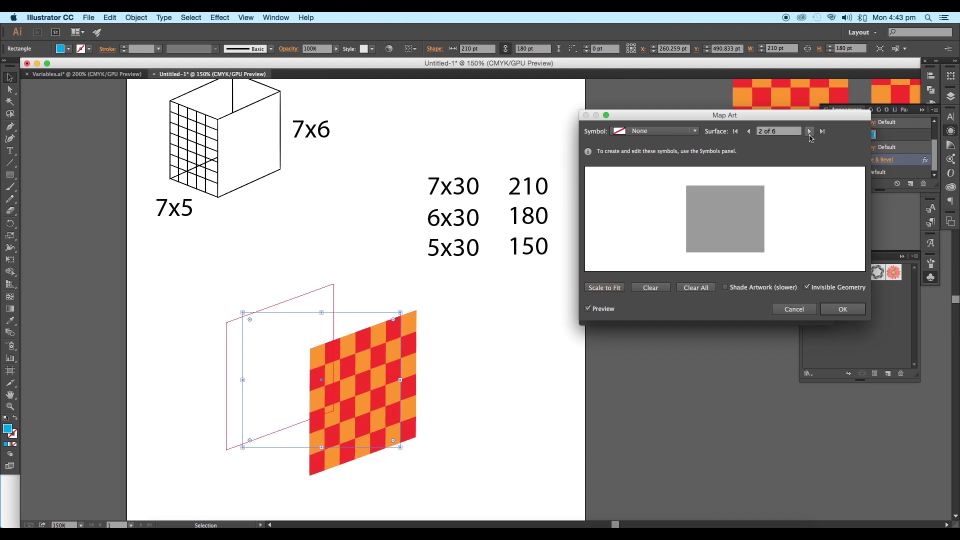
{"action": "left_click", "coordinate": [810, 135]}
{"action": "left_click", "coordinate": [810, 135]}
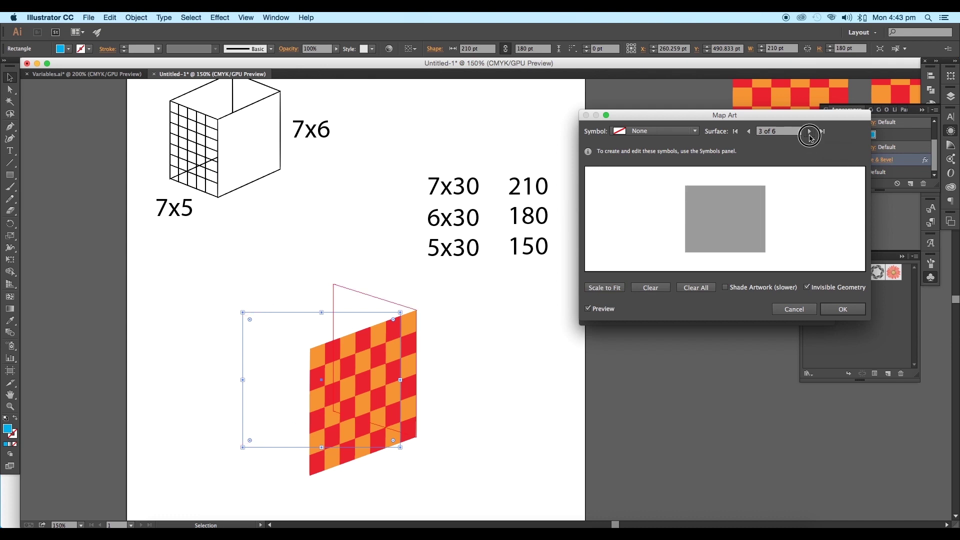
{"action": "left_click", "coordinate": [810, 135]}
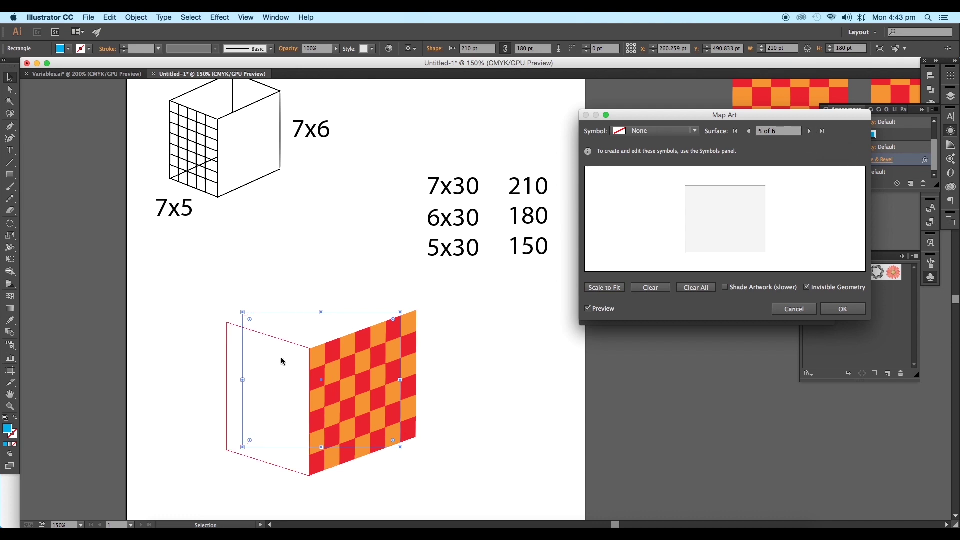
{"action": "left_click", "coordinate": [694, 131]}
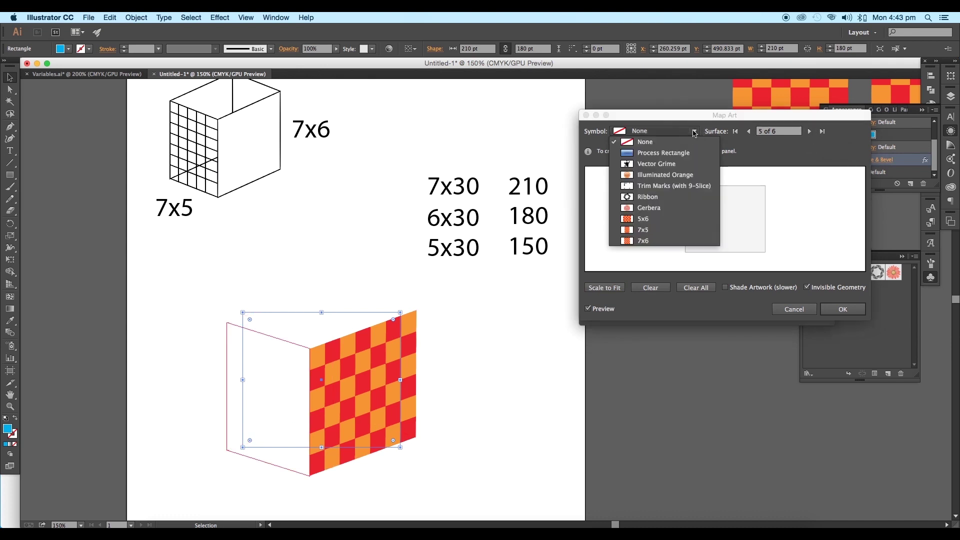
{"action": "left_click", "coordinate": [650, 233]}
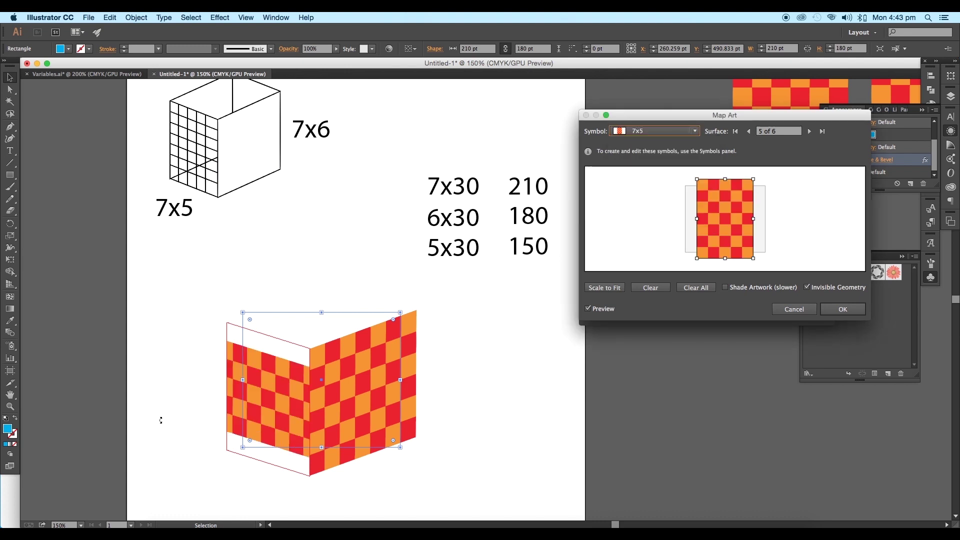
{"action": "left_click_drag", "start_coordinate": [758, 181], "coordinate": [793, 253]}
{"action": "left_click_drag", "start_coordinate": [725, 190], "coordinate": [725, 186]}
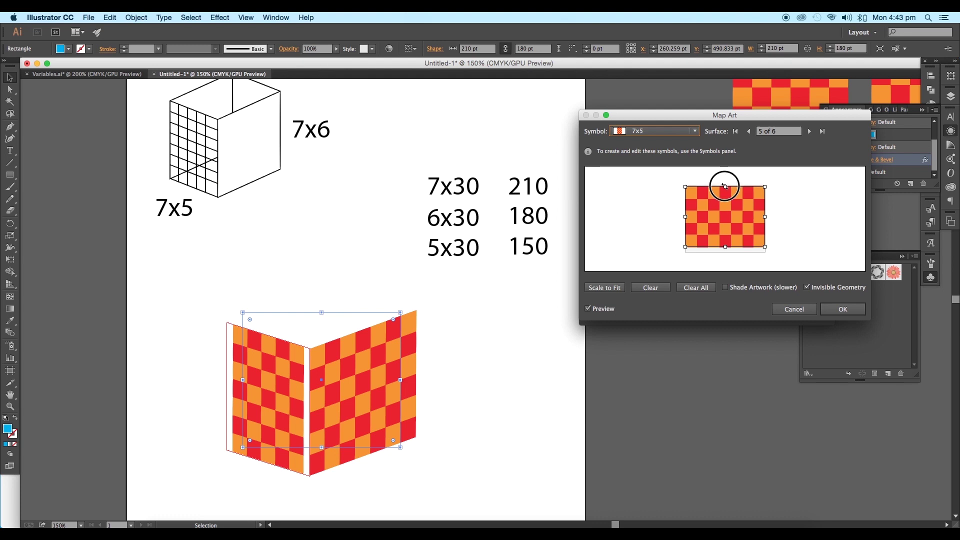
{"action": "left_click_drag", "start_coordinate": [725, 247], "coordinate": [727, 252]}
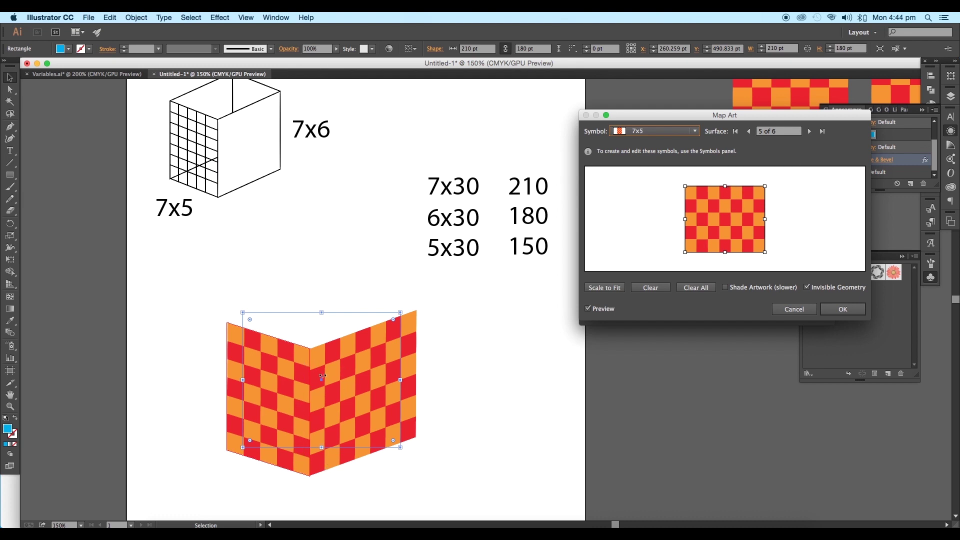
Rotate the 7x6 artwork on surface 1 another quarter turn and scale it to fit the face
{"action": "left_click", "coordinate": [809, 133]}
{"action": "left_click", "coordinate": [810, 132]}
{"action": "left_click_drag", "start_coordinate": [769, 185], "coordinate": [703, 193]}
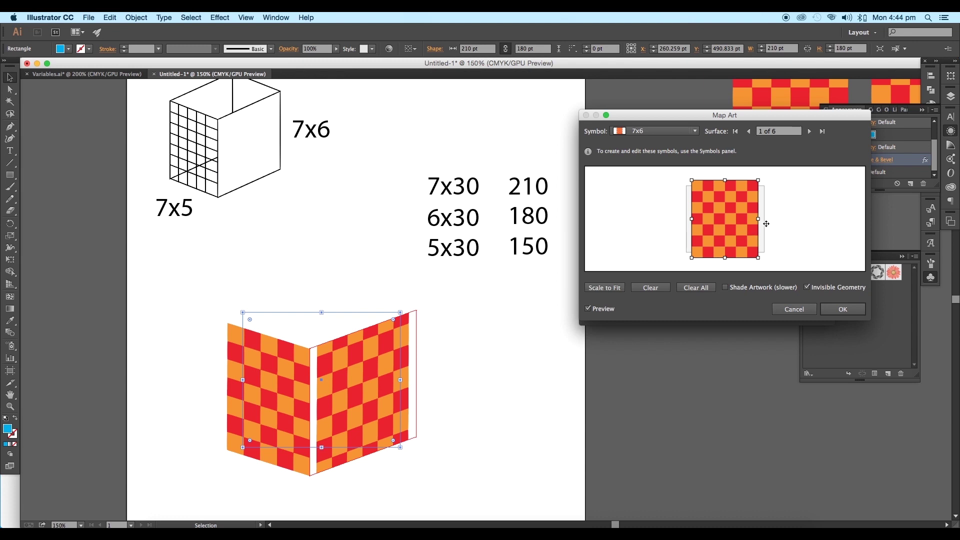
{"action": "left_click", "coordinate": [604, 288]}
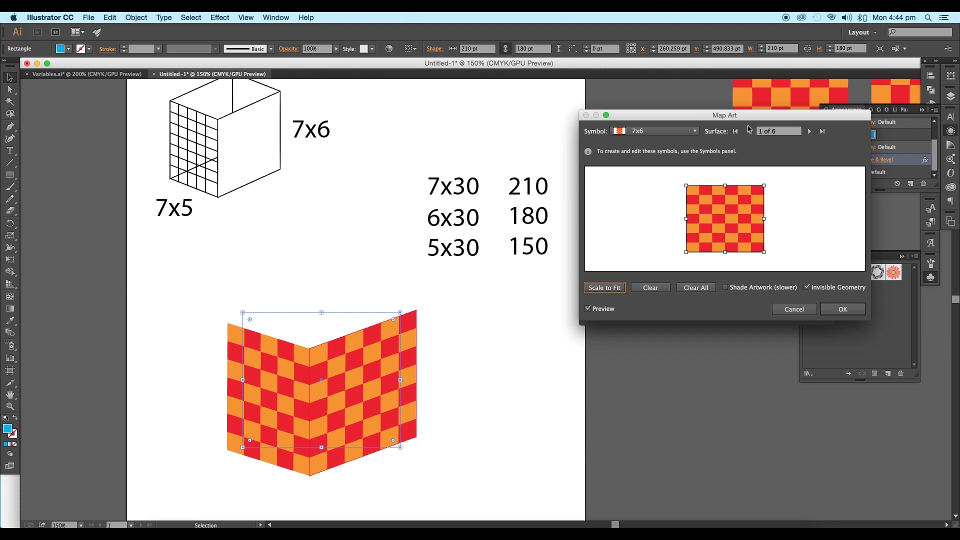
Map the 5x6 symbol onto surface 6, scale it to fit the top face and apply the 3D effect
{"action": "left_click", "coordinate": [749, 130]}
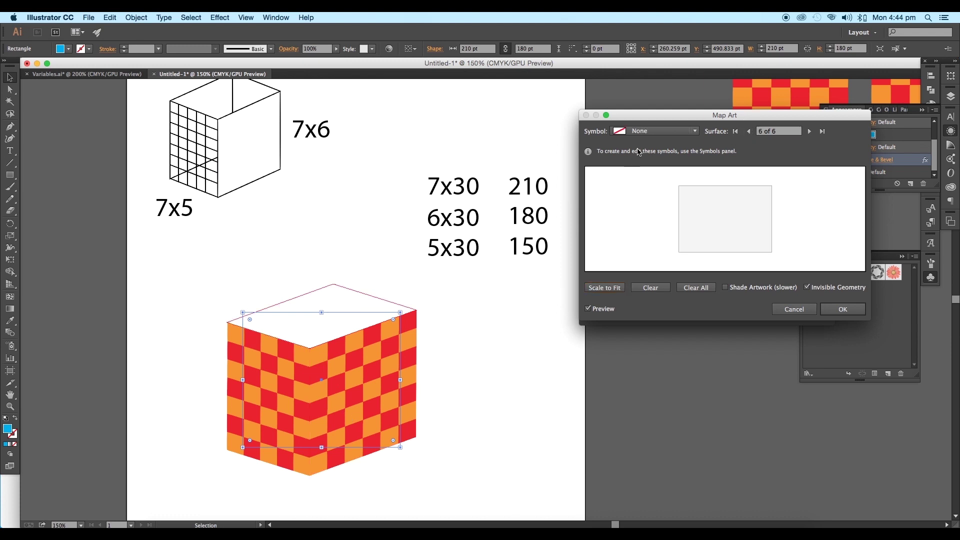
{"action": "left_click", "coordinate": [655, 131]}
{"action": "left_click", "coordinate": [646, 217]}
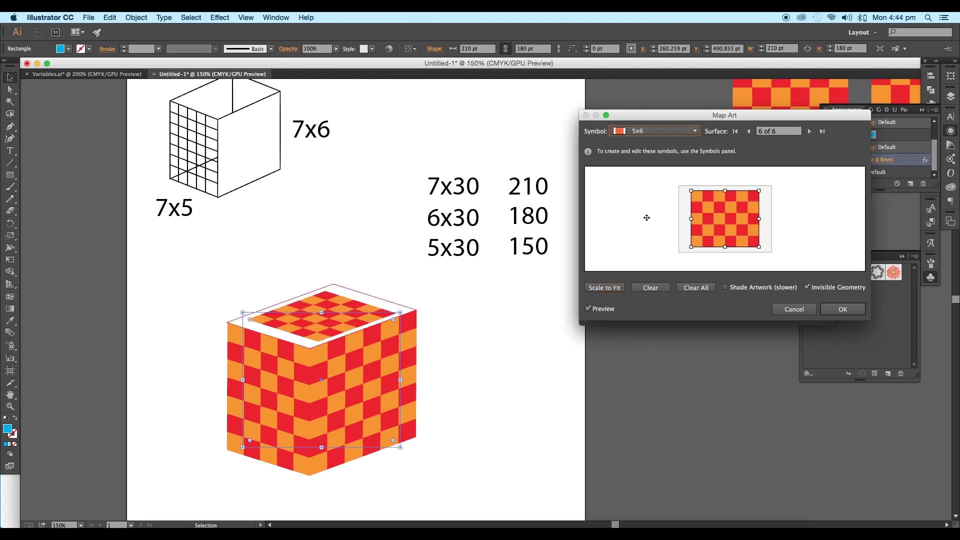
{"action": "left_click", "coordinate": [622, 289]}
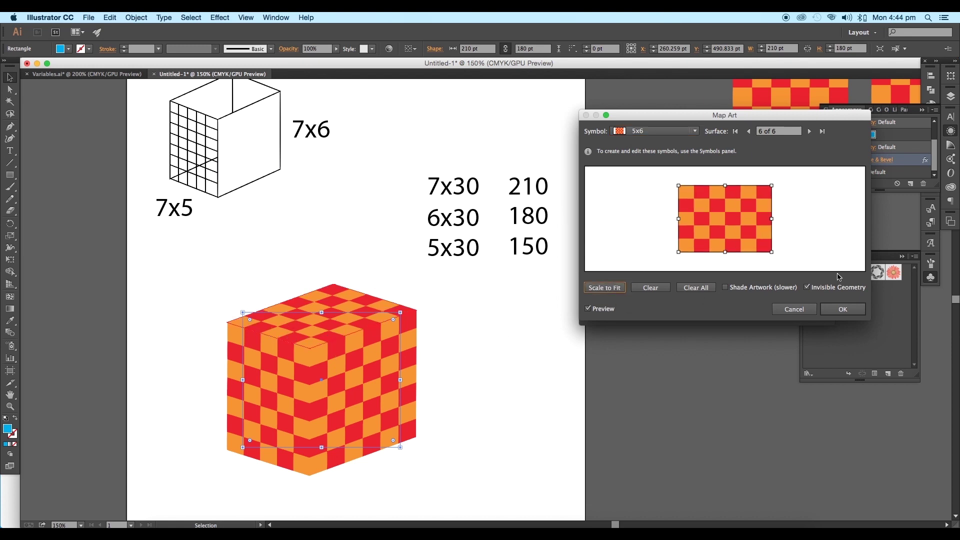
{"action": "left_click", "coordinate": [834, 312]}
{"action": "left_click", "coordinate": [803, 315]}
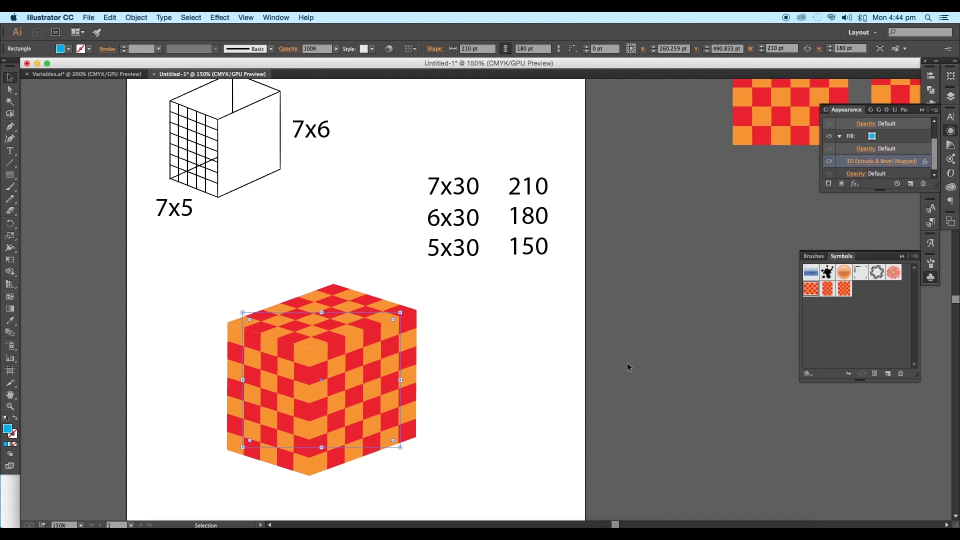
Close the gap along the cube's upper front edge by scaling the 7x5 artwork on surface 5 to fit
{"action": "left_click", "coordinate": [315, 352], "text": "super"}
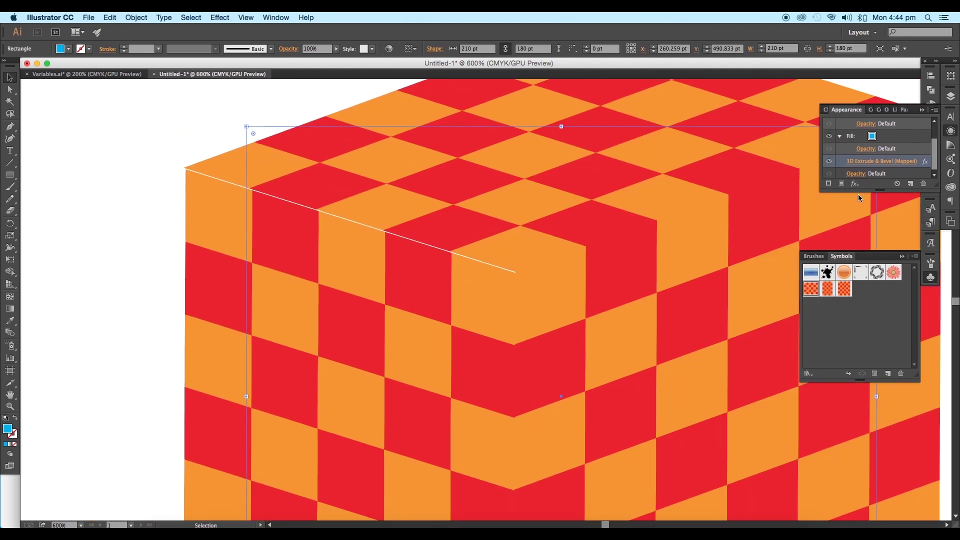
{"action": "left_click", "coordinate": [877, 161]}
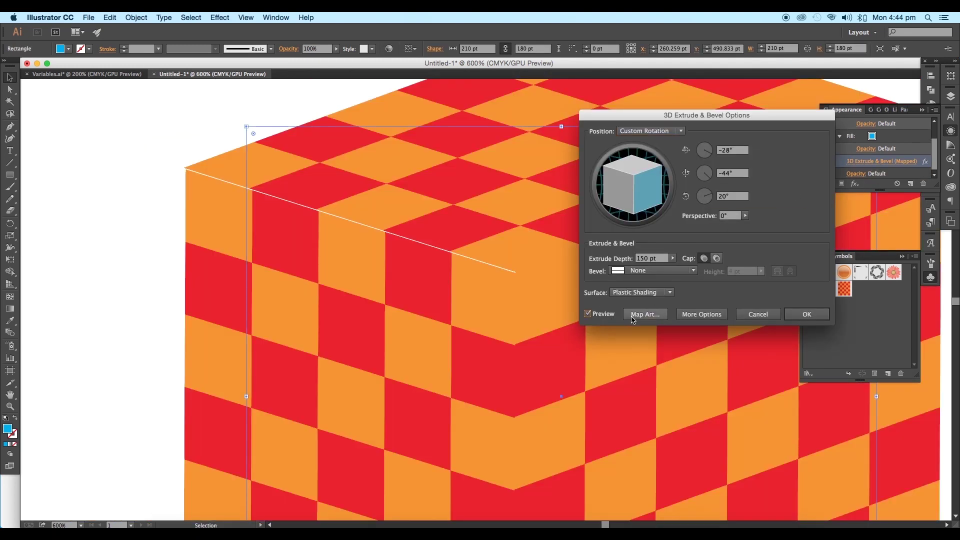
{"action": "left_click", "coordinate": [633, 315]}
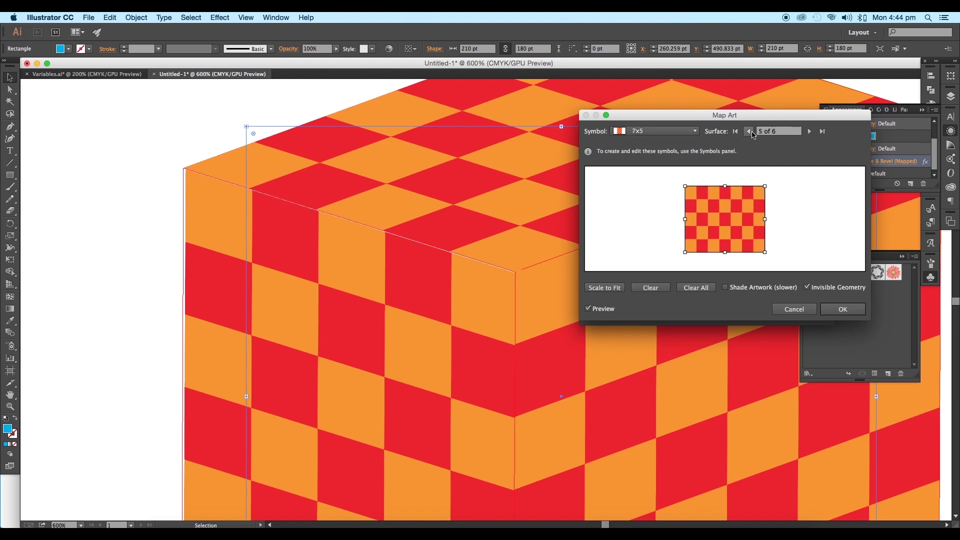
{"action": "left_click", "coordinate": [765, 219]}
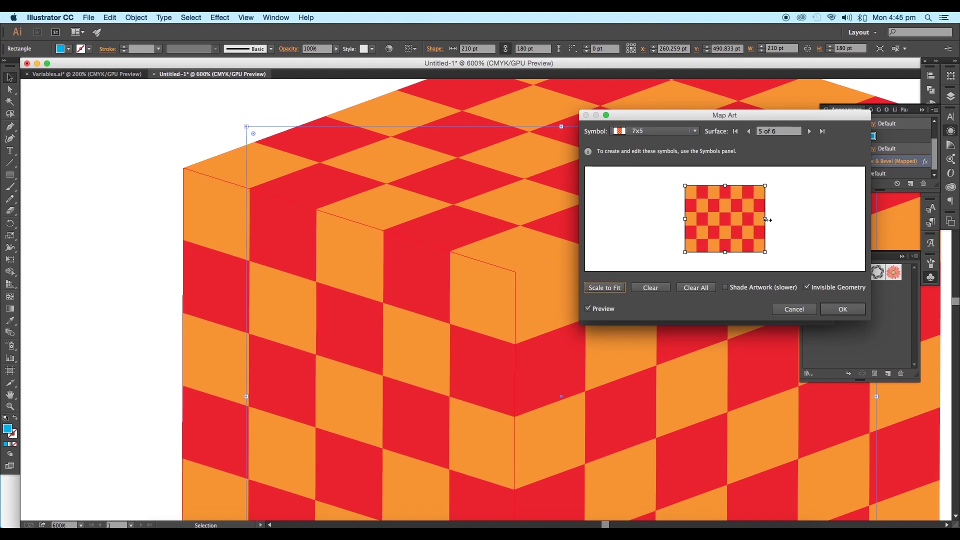
{"action": "left_click", "coordinate": [829, 308]}
{"action": "left_click", "coordinate": [799, 315]}
Move the mapped cube off the artboard below the checkerboard swatches and place a copy of it on the artboard
{"action": "scroll", "coordinate": [270, 291], "scroll_direction": "down", "scroll_amount": 6}
{"action": "left_click_drag", "start_coordinate": [302, 282], "coordinate": [520, 247]}
{"action": "left_click", "coordinate": [339, 270]}
{"action": "scroll", "coordinate": [519, 247], "scroll_direction": "left", "scroll_amount": 5}
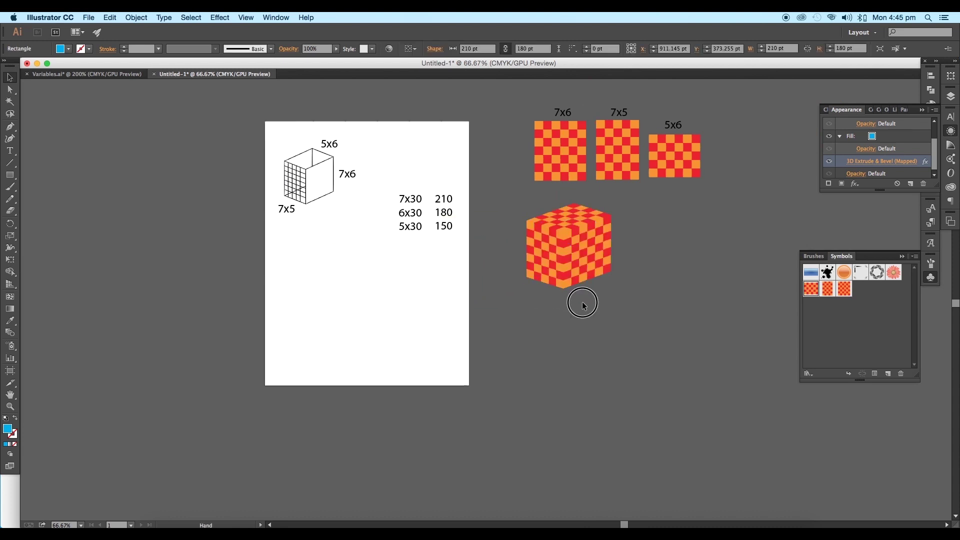
{"action": "left_click_drag", "start_coordinate": [589, 242], "coordinate": [363, 280]}
{"action": "key", "text": "super+1"}
Expand the appearance of the cube copy on the artboard
{"action": "left_click", "coordinate": [142, 19]}
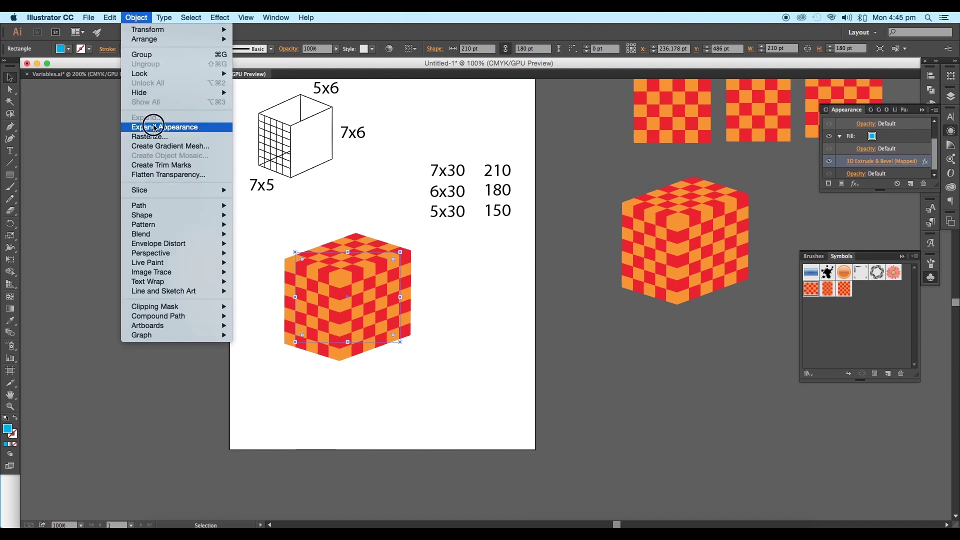
{"action": "left_click", "coordinate": [151, 124]}
{"action": "left_click", "coordinate": [460, 307]}
{"action": "left_click", "coordinate": [389, 307]}
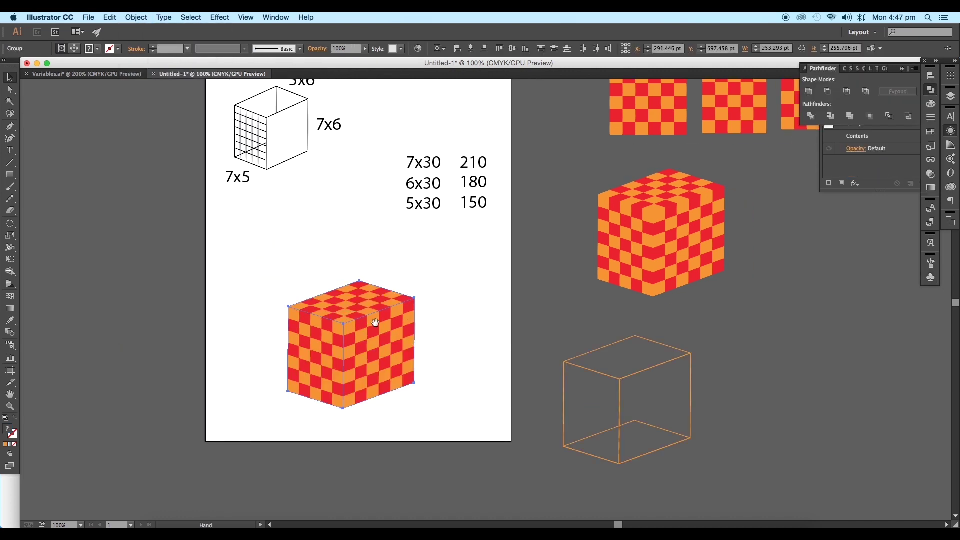
Split the expanded cube along its overlapping shapes with the Pathfinder Divide operation
{"action": "left_click_drag", "start_coordinate": [375, 324], "coordinate": [374, 292]}
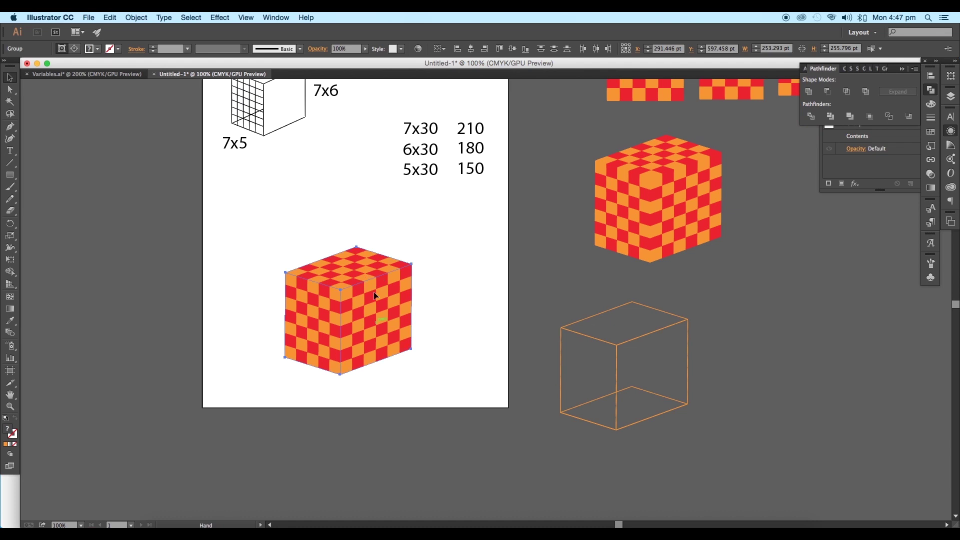
{"action": "left_click", "coordinate": [811, 116]}
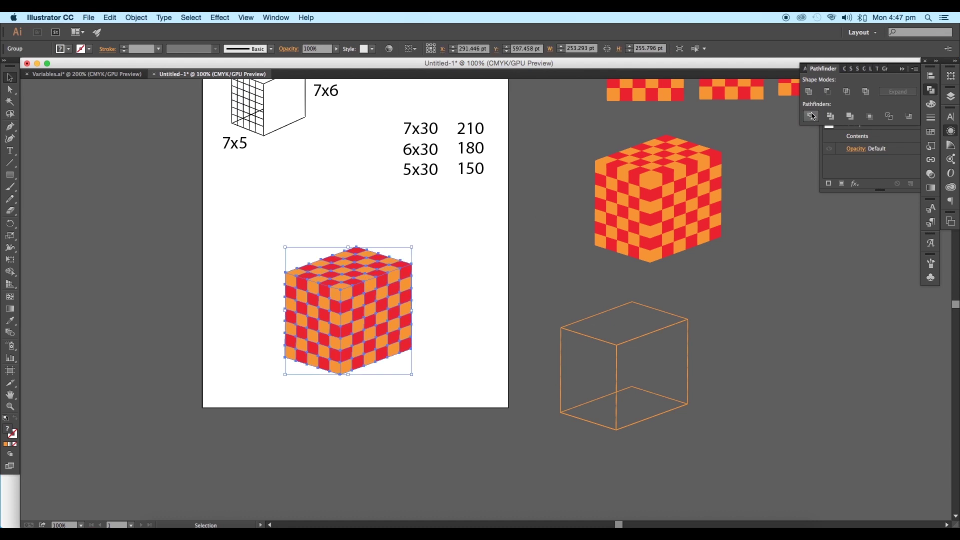
{"action": "left_click", "coordinate": [462, 293]}
Ungroup the divided cube so each checkerboard tile can be selected individually
{"action": "left_click", "coordinate": [382, 317]}
{"action": "right_click", "coordinate": [377, 322]}
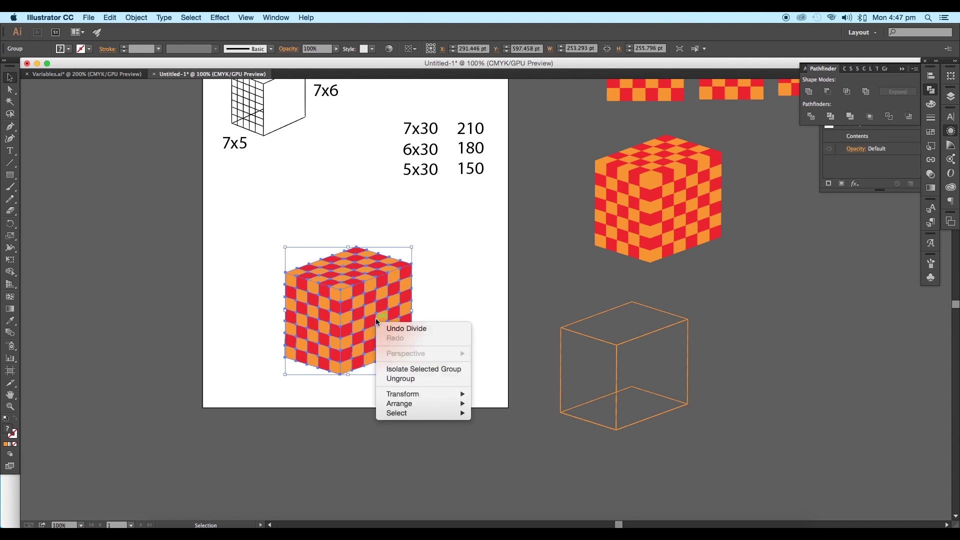
{"action": "left_click", "coordinate": [400, 379]}
{"action": "left_click", "coordinate": [451, 296]}
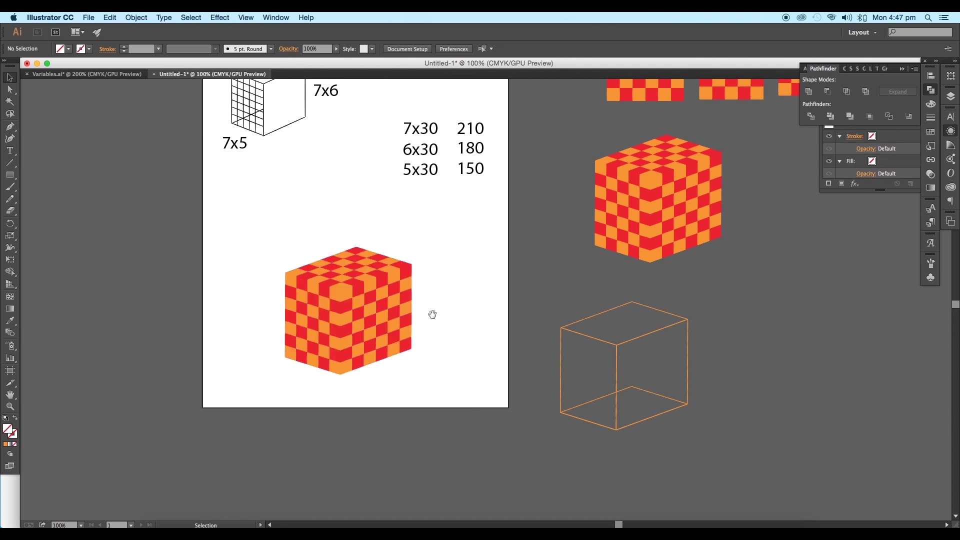
{"action": "left_click_drag", "start_coordinate": [430, 315], "coordinate": [475, 312]}
{"action": "left_click", "coordinate": [407, 306]}
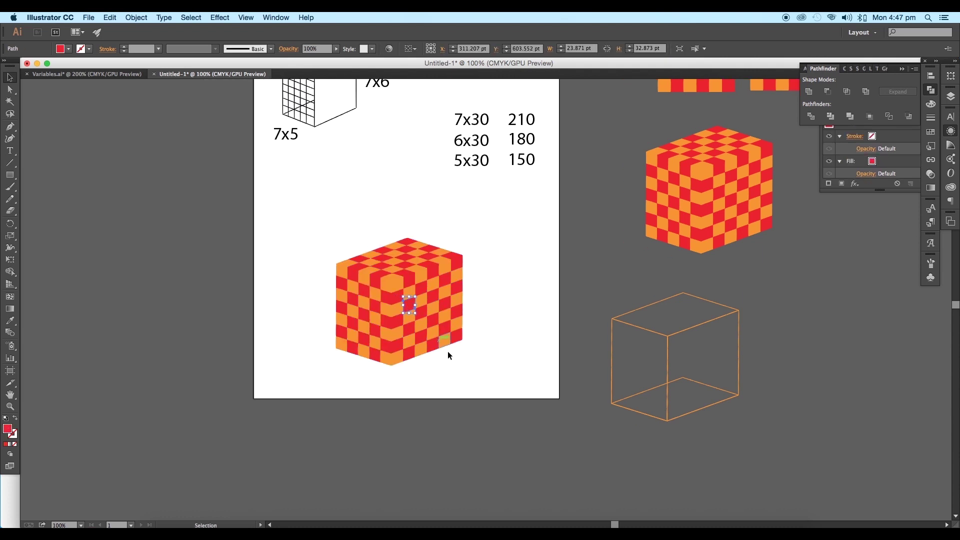
Duplicate the tiled cube to its left and move both cubes off the left side of the artboard
{"action": "left_click_drag", "start_coordinate": [474, 376], "coordinate": [336, 240]}
{"action": "left_click_drag", "start_coordinate": [334, 299], "coordinate": [116, 297]}
{"action": "left_click_drag", "start_coordinate": [399, 325], "coordinate": [324, 322]}
{"action": "left_click_drag", "start_coordinate": [324, 322], "coordinate": [323, 322]}
{"action": "left_click_drag", "start_coordinate": [452, 278], "coordinate": [253, 192]}
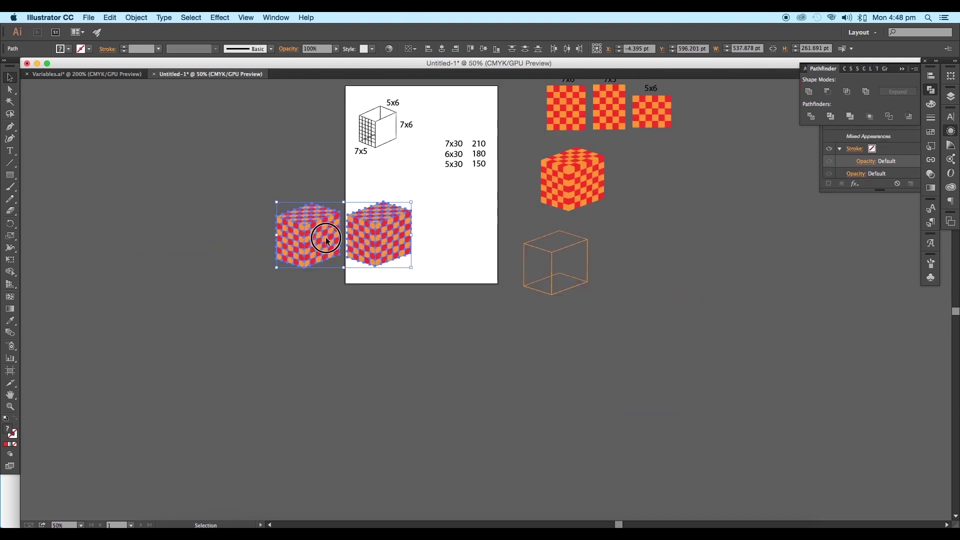
{"action": "left_click_drag", "start_coordinate": [325, 238], "coordinate": [215, 243]}
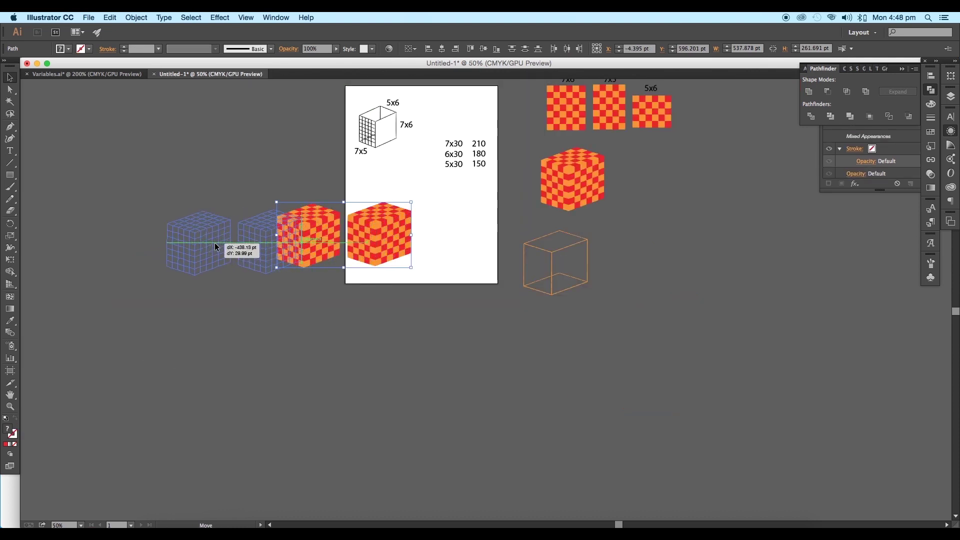
{"action": "left_click_drag", "start_coordinate": [215, 243], "coordinate": [215, 243]}
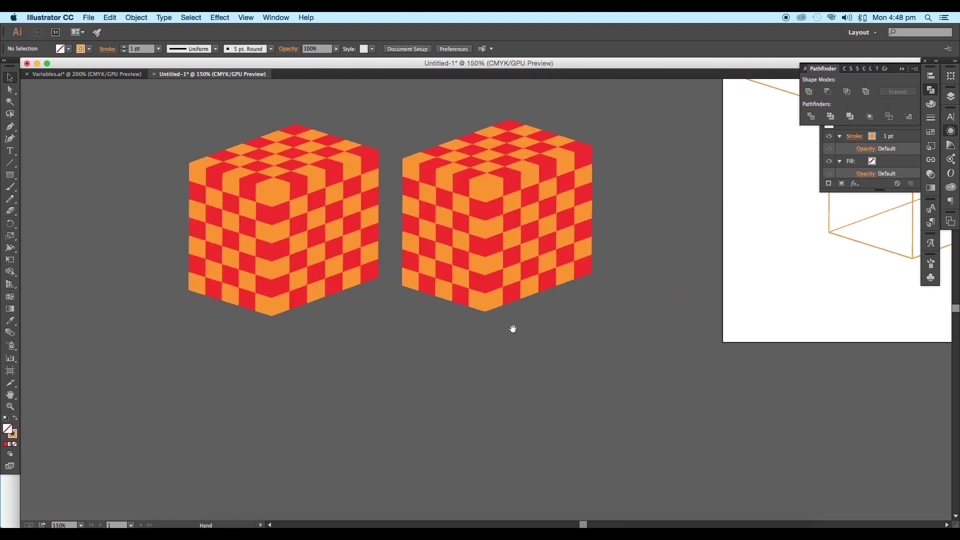
Unite the tiles forming a letter A on the left face of the right-hand cube into one shape
{"action": "left_click_drag", "start_coordinate": [513, 329], "coordinate": [512, 388]}
{"action": "left_click", "coordinate": [490, 304]}
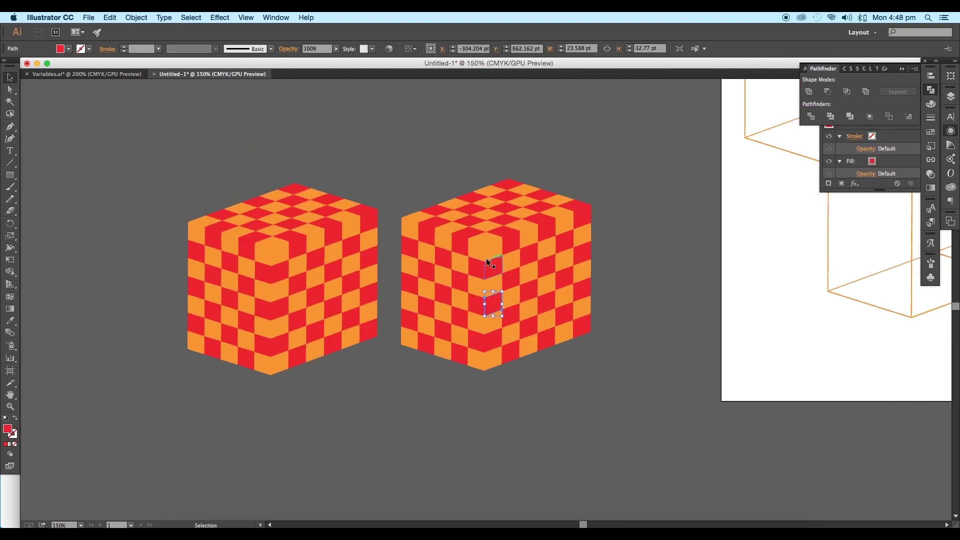
{"action": "left_click", "coordinate": [411, 230]}
{"action": "left_click", "coordinate": [410, 248], "text": "shift"}
{"action": "left_click", "coordinate": [410, 266], "text": "shift"}
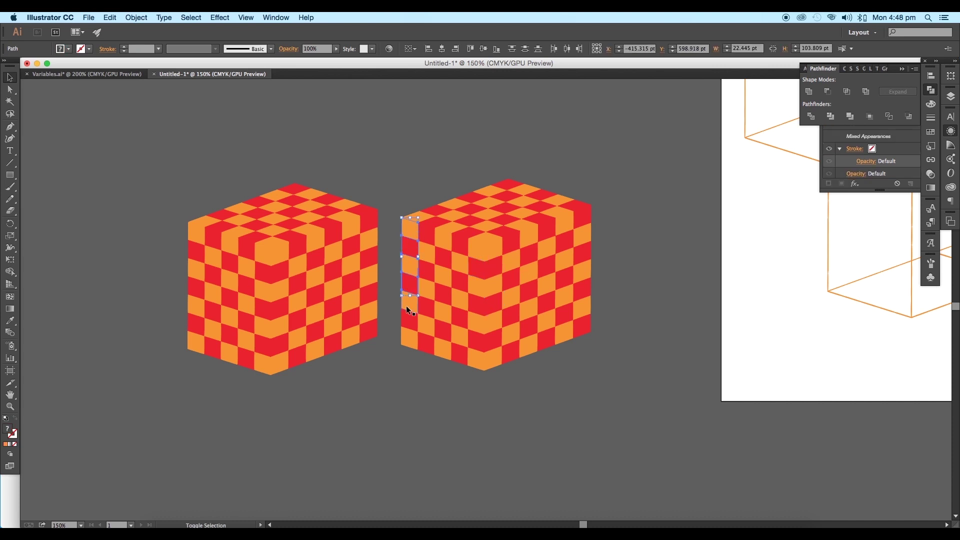
{"action": "left_click_drag", "start_coordinate": [424, 239], "coordinate": [475, 361]}
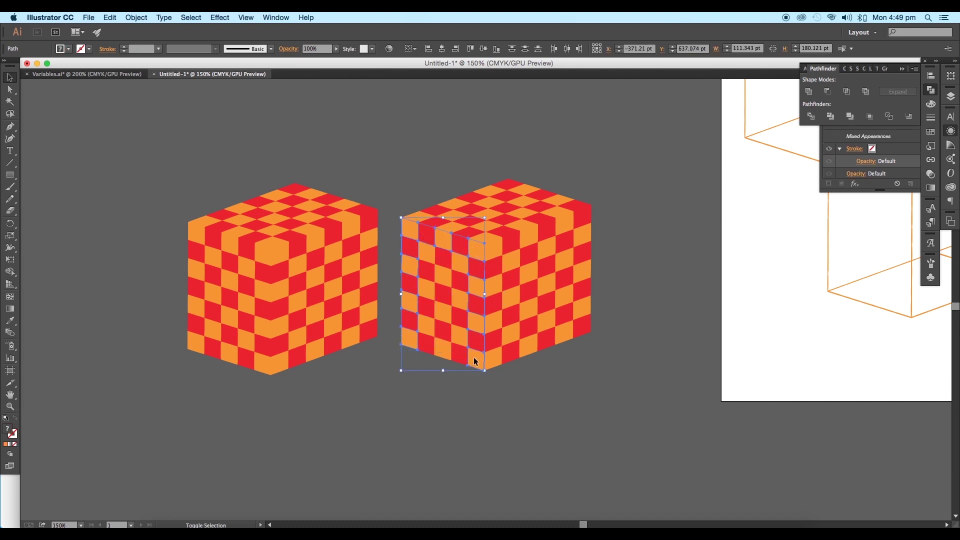
{"action": "left_click", "coordinate": [808, 91]}
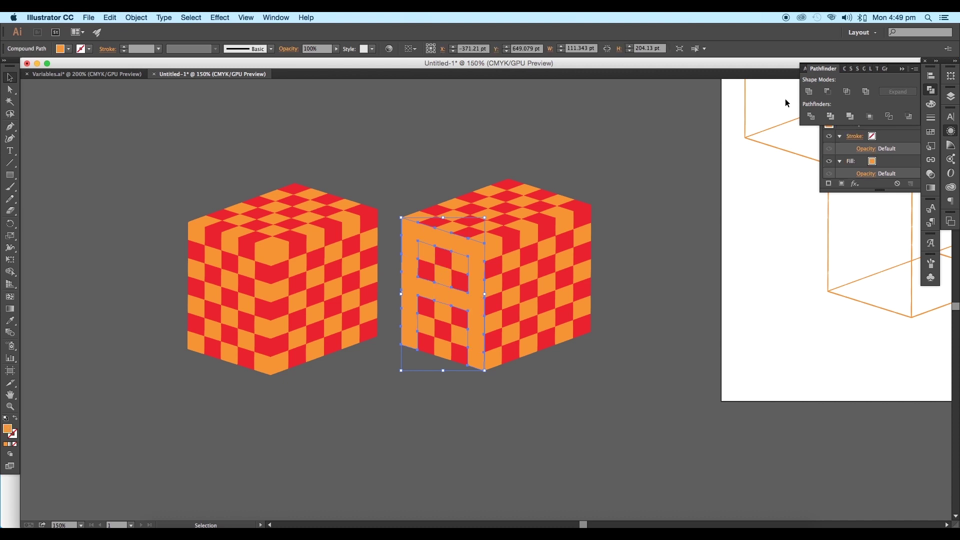
Fill the united letter A with black and deselect it
{"action": "left_click", "coordinate": [68, 48]}
{"action": "left_click", "coordinate": [31, 59]}
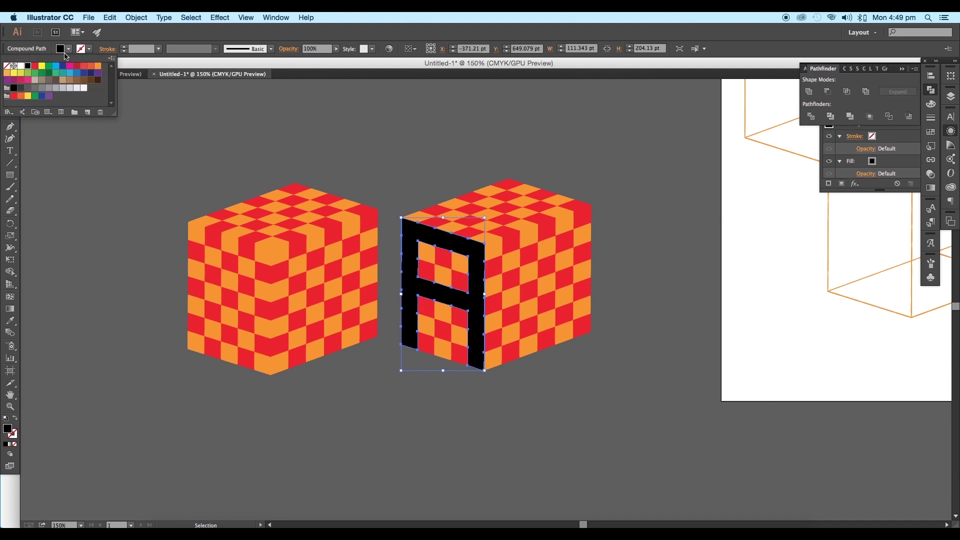
{"action": "left_click", "coordinate": [247, 114]}
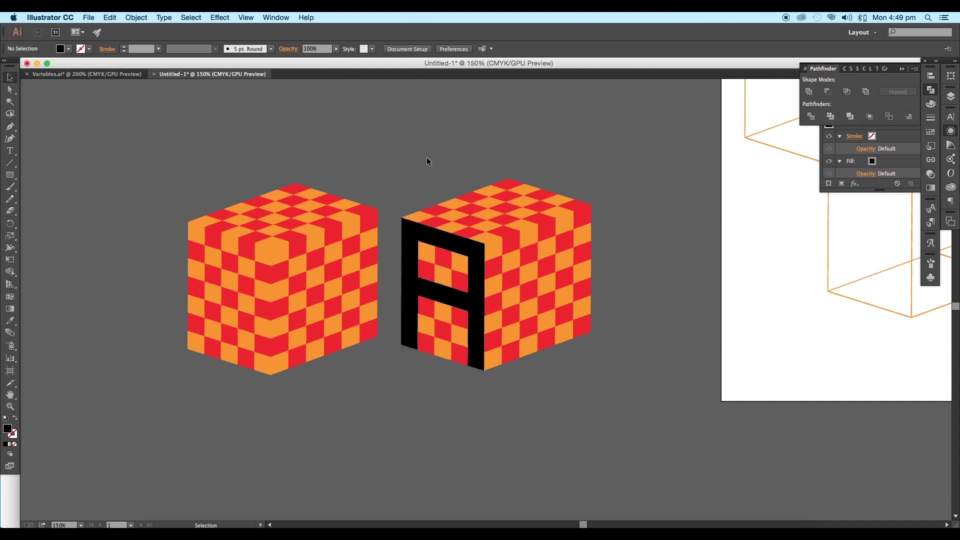
{"action": "left_click", "coordinate": [498, 250]}
{"action": "left_click", "coordinate": [526, 238], "text": "shift"}
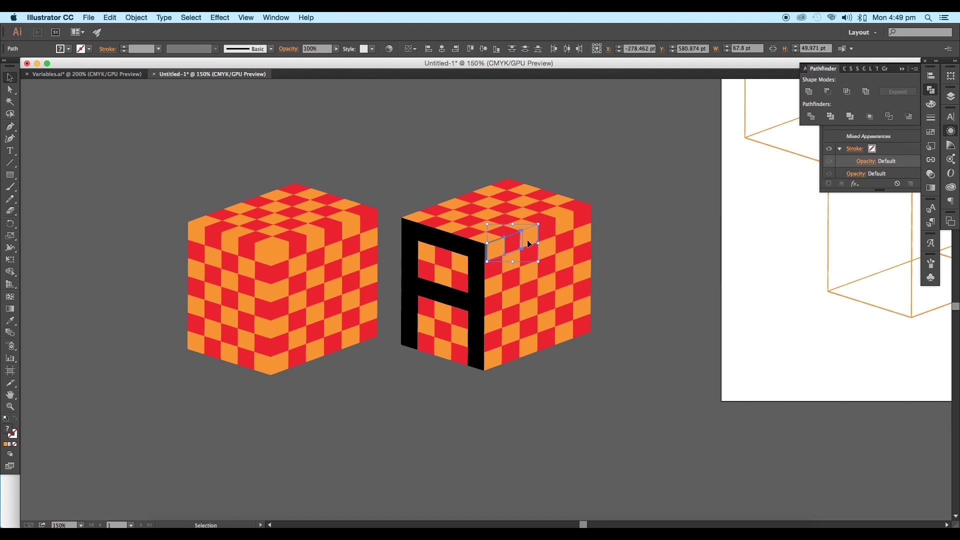
{"action": "key", "text": "super+z"}
{"action": "left_click", "coordinate": [528, 394]}
Unite the border tiles of the first three columns on the A cube's right face into a letter O
{"action": "left_click", "coordinate": [500, 248]}
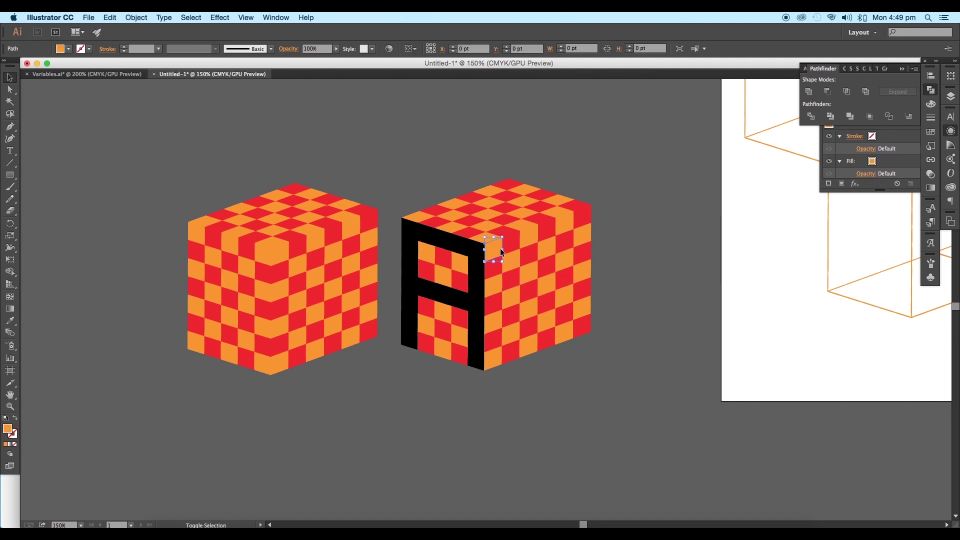
{"action": "left_click", "coordinate": [509, 245], "text": "shift"}
{"action": "left_click", "coordinate": [525, 256], "text": "shift"}
{"action": "left_click", "coordinate": [531, 295], "text": "shift"}
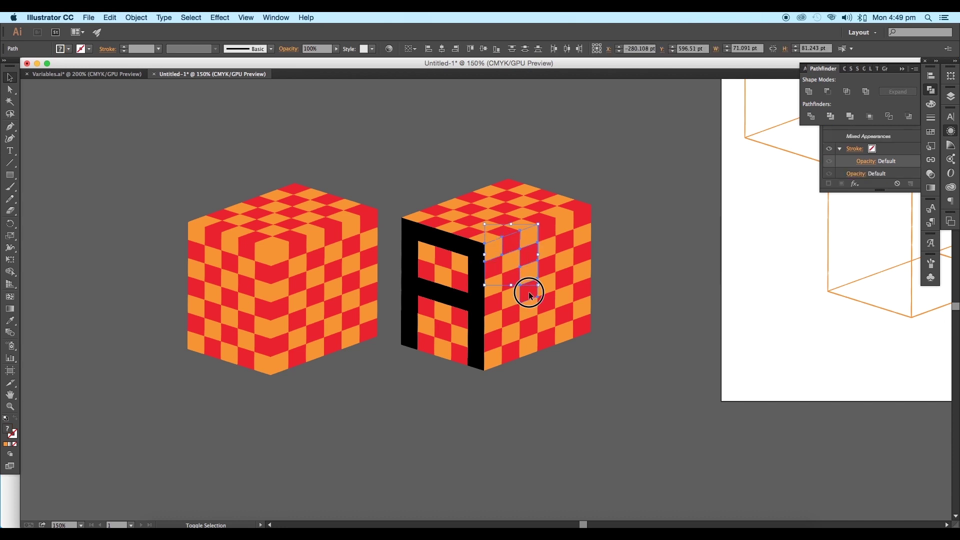
{"action": "left_click", "coordinate": [492, 340], "text": "shift"}
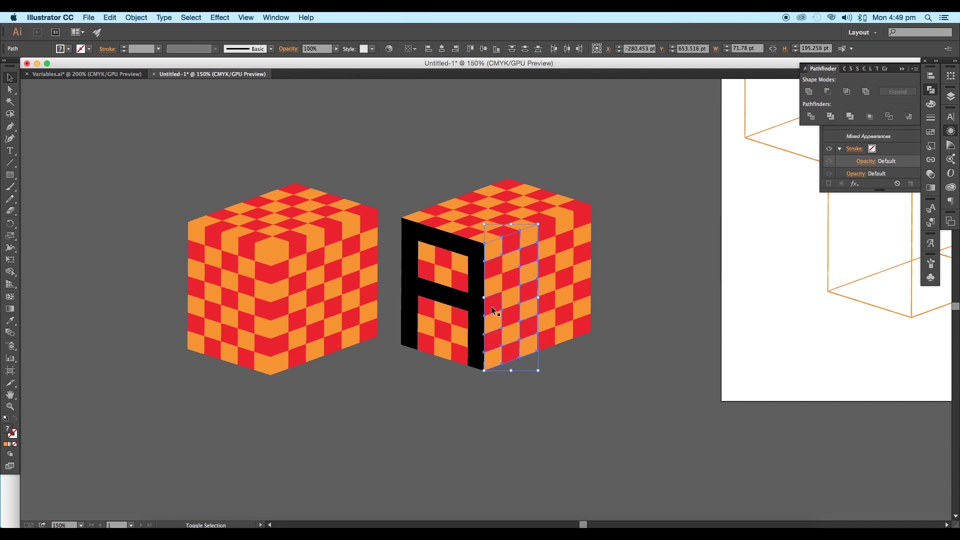
{"action": "left_click", "coordinate": [809, 92]}
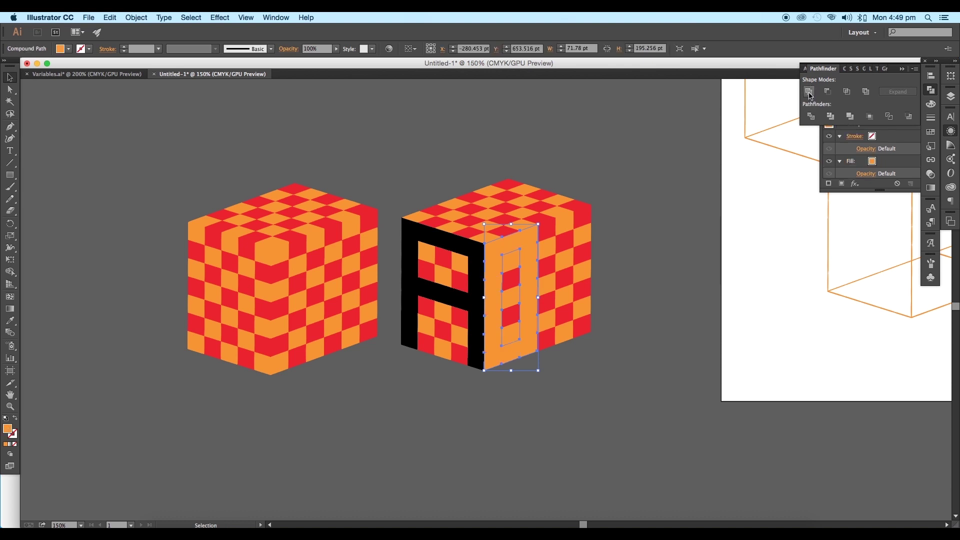
Recolour the letter O on the right face with a pale green fill
{"action": "double_click", "coordinate": [7, 428]}
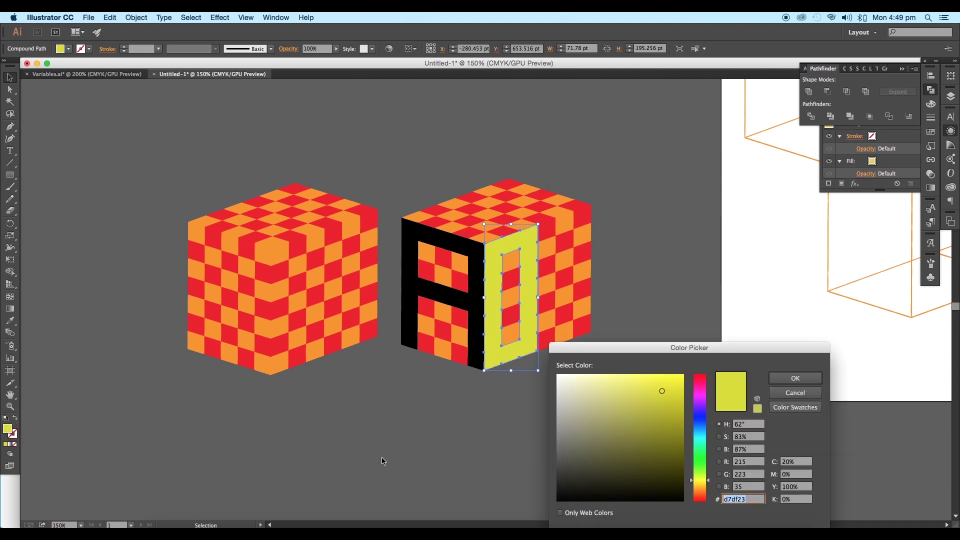
{"action": "left_click", "coordinate": [591, 402]}
{"action": "left_click", "coordinate": [789, 378]}
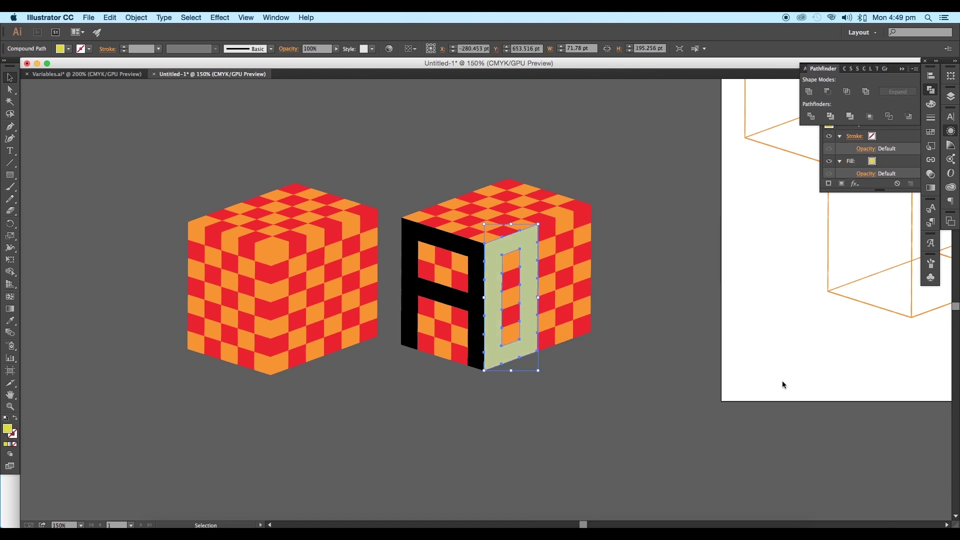
{"action": "left_click", "coordinate": [599, 374]}
Unite the tiles forming a letter B on the A cube's top face and fill the shape with white
{"action": "left_click_drag", "start_coordinate": [597, 350], "coordinate": [645, 391]}
{"action": "left_click", "coordinate": [478, 254]}
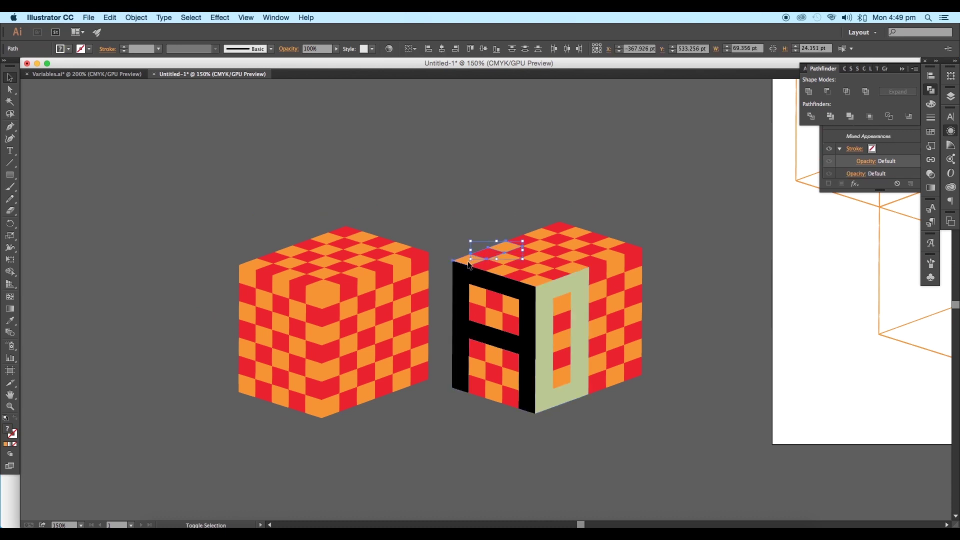
{"action": "key", "text": "super+equal"}
{"action": "left_click", "coordinate": [489, 271], "text": "shift"}
{"action": "left_click", "coordinate": [510, 273], "text": "shift"}
{"action": "left_click", "coordinate": [533, 281], "text": "shift"}
{"action": "left_click", "coordinate": [554, 286], "text": "shift"}
{"action": "left_click", "coordinate": [578, 279], "text": "shift"}
{"action": "left_click", "coordinate": [602, 270], "text": "shift"}
{"action": "left_click", "coordinate": [581, 263], "text": "shift"}
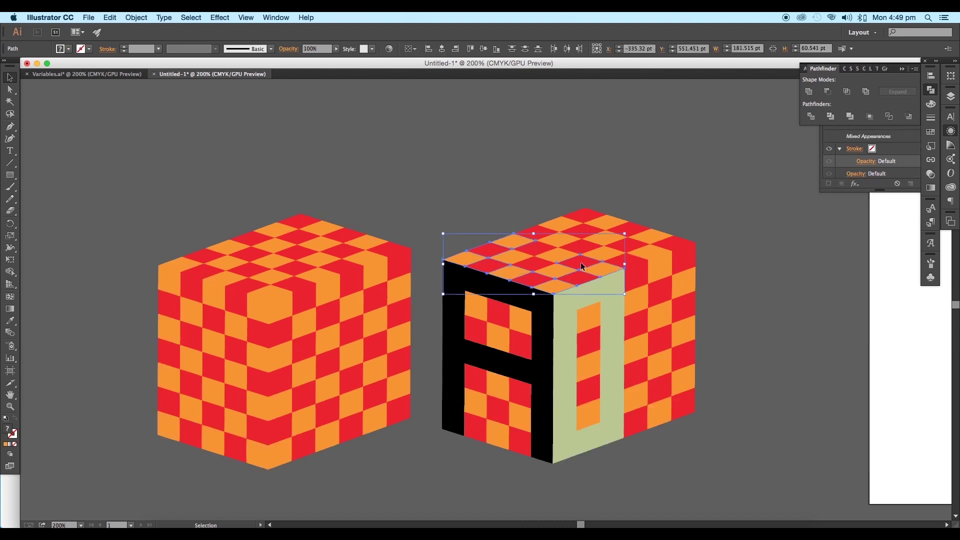
{"action": "left_click", "coordinate": [808, 92]}
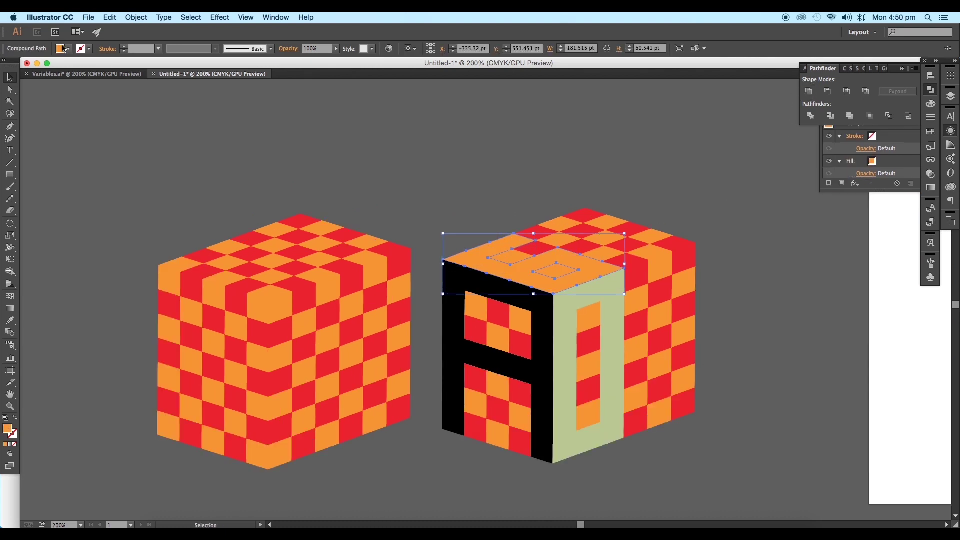
{"action": "left_click", "coordinate": [67, 48]}
{"action": "left_click", "coordinate": [18, 66]}
Duplicate the plain tiled cube to build two rows of three cubes
{"action": "key", "text": "super+minus"}
{"action": "left_click_drag", "start_coordinate": [400, 350], "coordinate": [476, 304]}
{"action": "left_click_drag", "start_coordinate": [303, 172], "coordinate": [511, 387]}
{"action": "left_click_drag", "start_coordinate": [474, 330], "coordinate": [374, 494]}
{"action": "key", "text": "super+minus"}
{"action": "left_click_drag", "start_coordinate": [363, 485], "coordinate": [515, 492]}
{"action": "left_click_drag", "start_coordinate": [176, 265], "coordinate": [280, 207]}
Unite tiles on the left face of the first cube in the upper row into a letter G and fill it black
{"action": "scroll", "coordinate": [280, 208], "scroll_direction": "up", "scroll_amount": 2}
{"action": "left_click", "coordinate": [217, 214]}
{"action": "left_click", "coordinate": [239, 221], "text": "shift"}
{"action": "left_click", "coordinate": [260, 228], "text": "shift"}
{"action": "left_click", "coordinate": [284, 235], "text": "shift"}
{"action": "left_click", "coordinate": [305, 242], "text": "shift"}
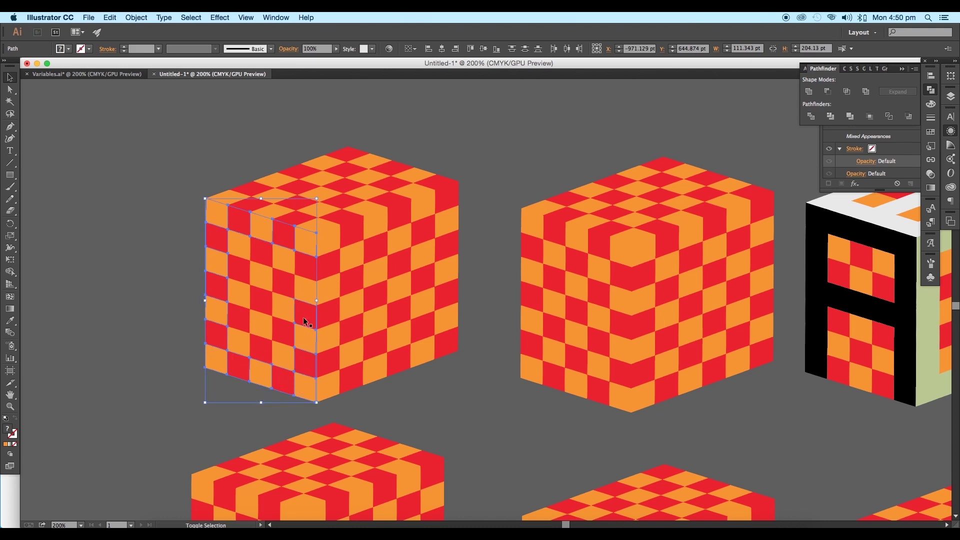
{"action": "left_click", "coordinate": [283, 308], "text": "shift"}
{"action": "left_click", "coordinate": [261, 302], "text": "shift"}
{"action": "left_click", "coordinate": [809, 92]}
{"action": "left_click", "coordinate": [67, 49]}
{"action": "left_click", "coordinate": [25, 66]}
Unite tiles on the left face of the upper middle cube into a letter S, filled with the sampled black
{"action": "key", "text": "super+minus"}
{"action": "key", "text": "super+minus"}
{"action": "left_click", "coordinate": [412, 221]}
{"action": "left_click", "coordinate": [401, 218], "text": "shift"}
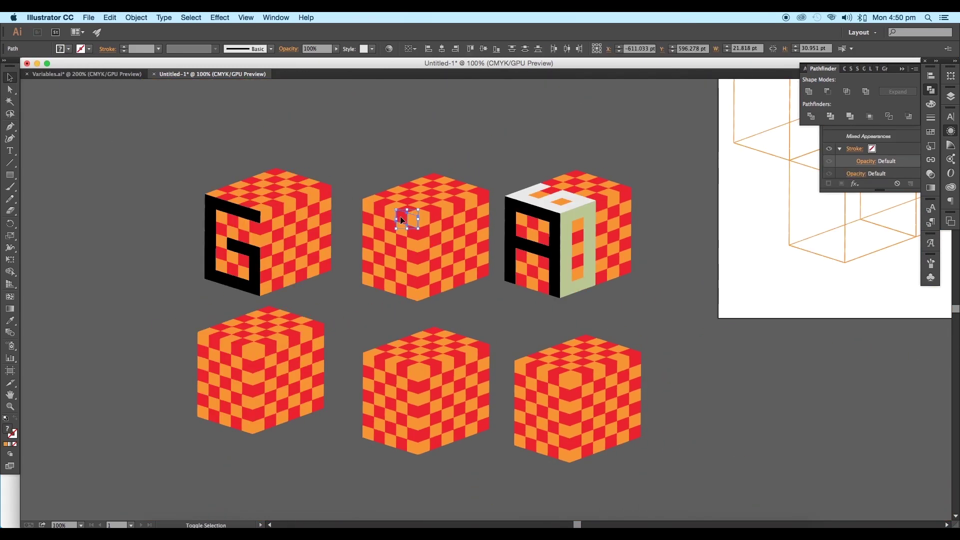
{"action": "scroll", "coordinate": [400, 219], "scroll_direction": "up", "scroll_amount": 3}
{"action": "left_click", "coordinate": [328, 301], "text": "shift"}
{"action": "left_click", "coordinate": [371, 434], "text": "shift"}
{"action": "left_click", "coordinate": [808, 92]}
{"action": "key", "text": "i"}
{"action": "left_click", "coordinate": [750, 182]}
{"action": "scroll", "coordinate": [489, 203], "scroll_direction": "down", "scroll_amount": 4}
{"action": "key", "text": "c"}
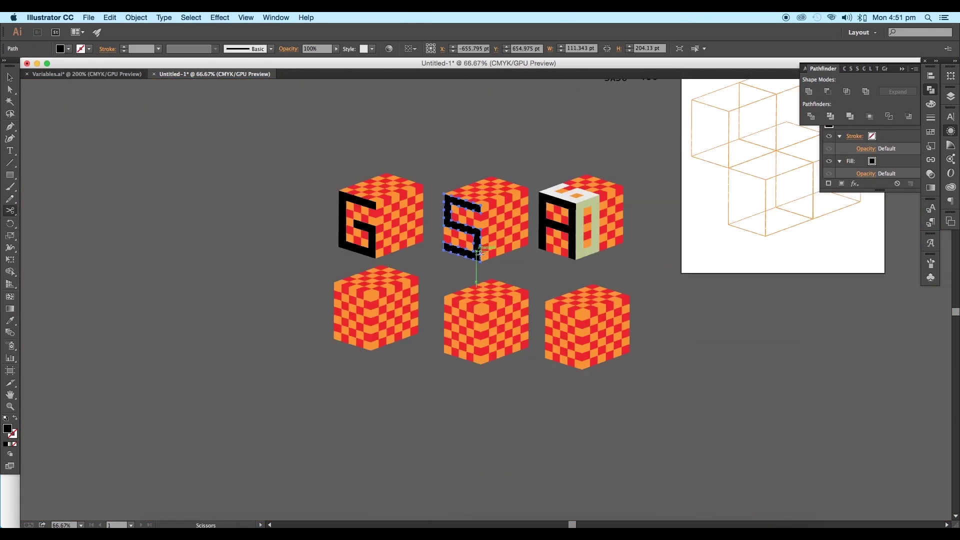
{"action": "key", "text": "v"}
Consult the lettering in Variables.ai and unite left-face tiles of the first lower-row cube into a black lowercase a in Untitled-1
{"action": "key", "text": "super+plus"}
{"action": "key", "text": "super+plus"}
{"action": "left_click", "coordinate": [134, 73]}
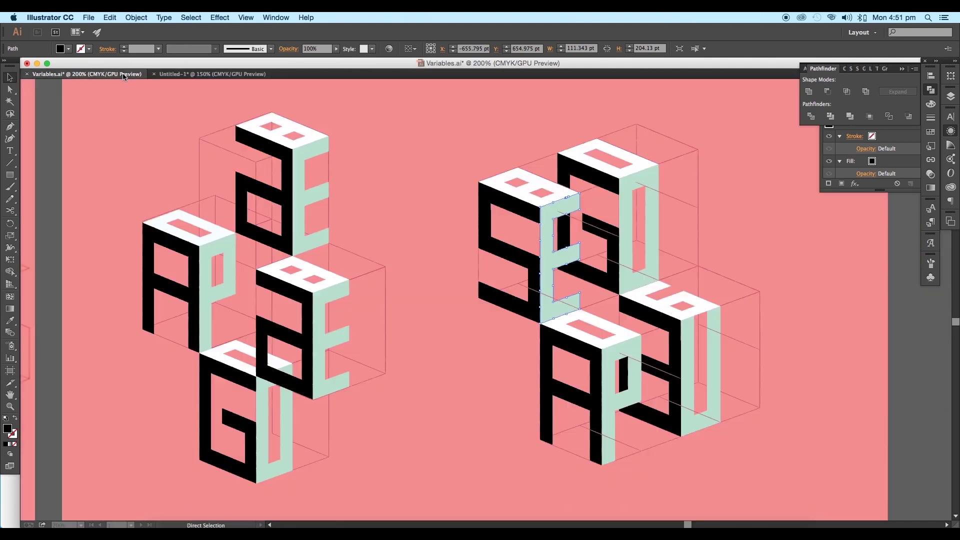
{"action": "scroll", "coordinate": [601, 290], "scroll_direction": "down", "scroll_amount": 2}
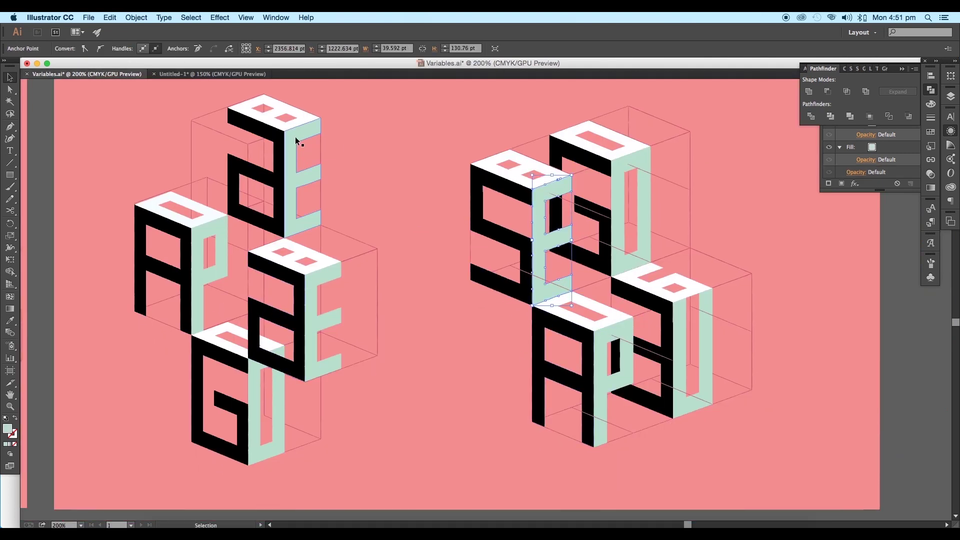
{"action": "left_click", "coordinate": [236, 74]}
{"action": "scroll", "coordinate": [347, 306], "scroll_direction": "down", "scroll_amount": 2}
{"action": "left_click", "coordinate": [188, 310]}
{"action": "left_click", "coordinate": [207, 315], "text": "shift"}
{"action": "left_click", "coordinate": [222, 321], "text": "shift"}
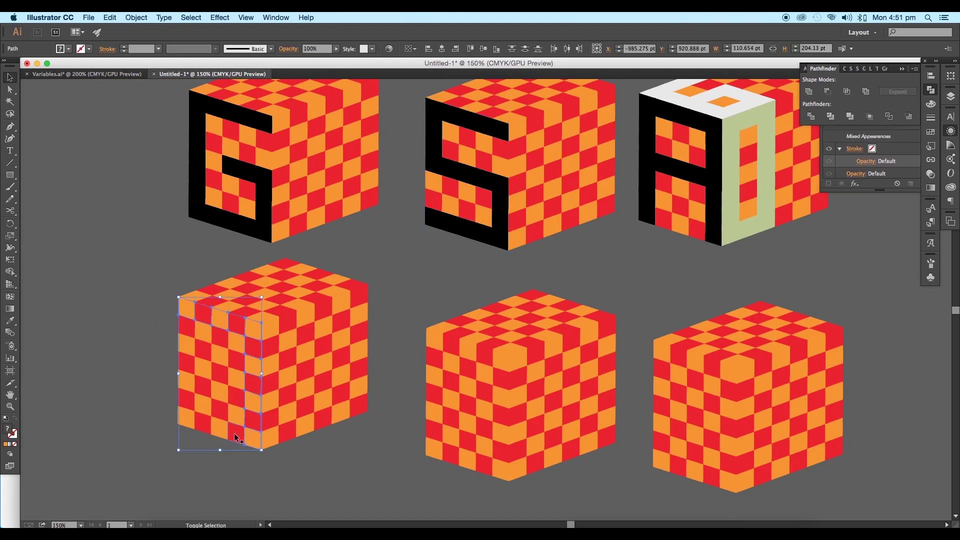
{"action": "left_click", "coordinate": [187, 382], "text": "shift"}
{"action": "left_click", "coordinate": [808, 92]}
Unite tiles on the right face of the lowercase a cube into a letter P, filled with the sampled pale green
{"action": "left_click_drag", "start_coordinate": [304, 361], "coordinate": [340, 345]}
{"action": "left_click", "coordinate": [305, 312]}
{"action": "left_click", "coordinate": [323, 305], "text": "shift"}
{"action": "left_click", "coordinate": [343, 318], "text": "shift"}
{"action": "left_click", "coordinate": [341, 336], "text": "shift"}
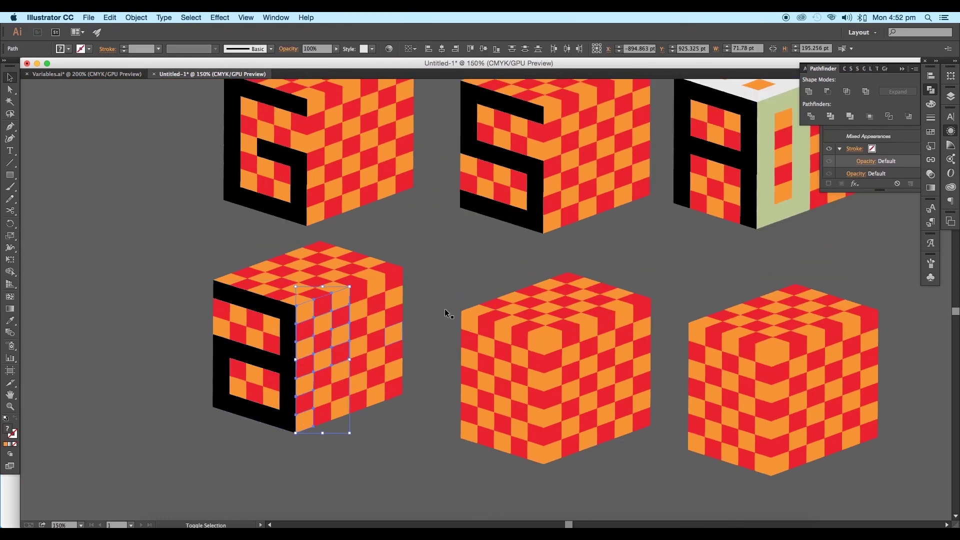
{"action": "left_click", "coordinate": [808, 92]}
{"action": "key", "text": "i"}
{"action": "left_click", "coordinate": [766, 200]}
Unite tiles on the top face of the lowercase a cube into a letter O, filled with the sampled white
{"action": "scroll", "coordinate": [343, 320], "scroll_direction": "up", "scroll_amount": 1}
{"action": "left_click", "coordinate": [331, 327]}
{"action": "left_click", "coordinate": [287, 316], "text": "shift"}
{"action": "left_click", "coordinate": [809, 92]}
{"action": "key", "text": "i"}
{"action": "left_click", "coordinate": [734, 108]}
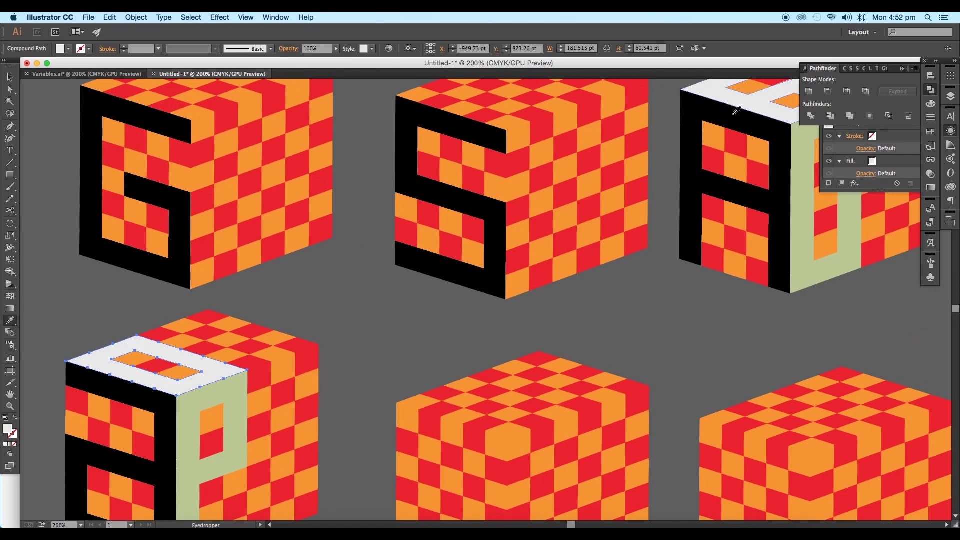
Unite tiles on the S cube's top face into a letter B, filled with the sampled white
{"action": "scroll", "coordinate": [578, 253], "scroll_direction": "down", "scroll_amount": 1}
{"action": "left_click", "coordinate": [578, 254]}
{"action": "scroll", "coordinate": [579, 230], "scroll_direction": "up", "scroll_amount": 3}
{"action": "left_click", "coordinate": [540, 272], "text": "shift"}
{"action": "left_click", "coordinate": [396, 271], "text": "shift"}
{"action": "left_click", "coordinate": [809, 91]}
{"action": "key", "text": "i"}
{"action": "left_click", "coordinate": [824, 262]}
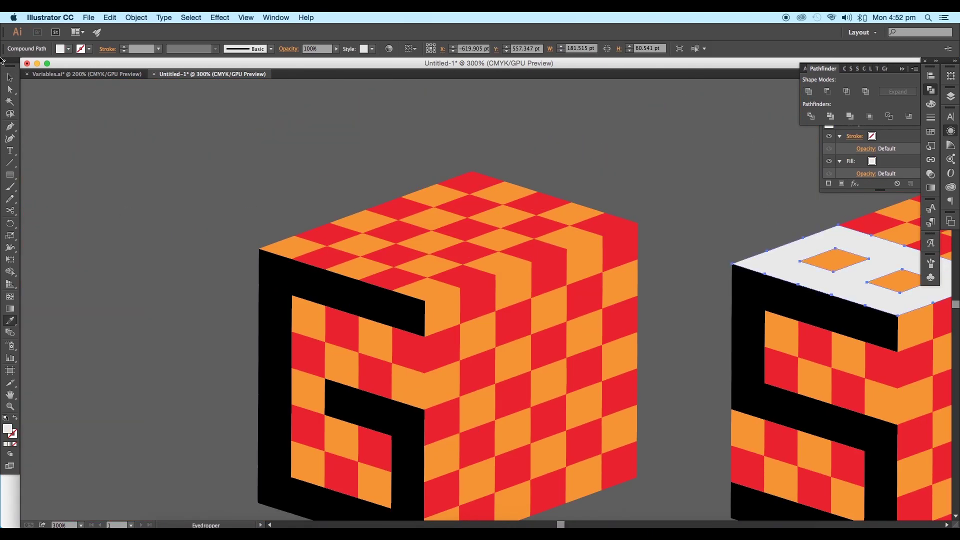
Unite tiles on the G cube's top face into a letter O and sample the white fill for it
{"action": "key", "text": "v"}
{"action": "scroll", "coordinate": [397, 254], "scroll_direction": "down", "scroll_amount": 1}
{"action": "scroll", "coordinate": [417, 235], "scroll_direction": "up", "scroll_amount": 1}
{"action": "left_click", "coordinate": [296, 204], "text": "shift"}
{"action": "left_click", "coordinate": [261, 216], "text": "shift"}
{"action": "scroll", "coordinate": [442, 263], "scroll_direction": "down", "scroll_amount": 4}
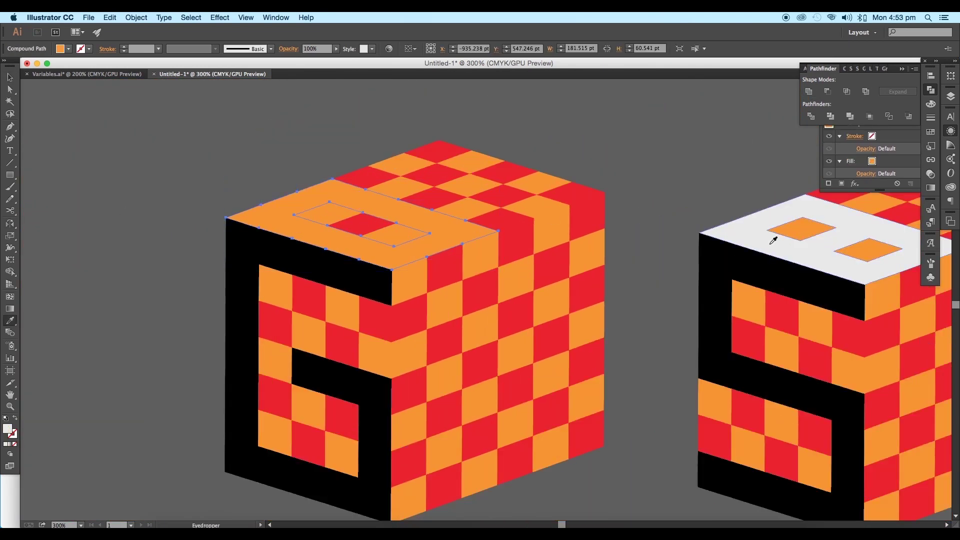
Unite tiles on the G cube's right face into a letter E, filled with the sampled pale green
{"action": "scroll", "coordinate": [376, 240], "scroll_direction": "up", "scroll_amount": 2}
{"action": "left_click", "coordinate": [377, 240]}
{"action": "left_click", "coordinate": [379, 239], "text": "shift"}
{"action": "left_click", "coordinate": [809, 92]}
{"action": "key", "text": "i"}
{"action": "left_click", "coordinate": [800, 260]}
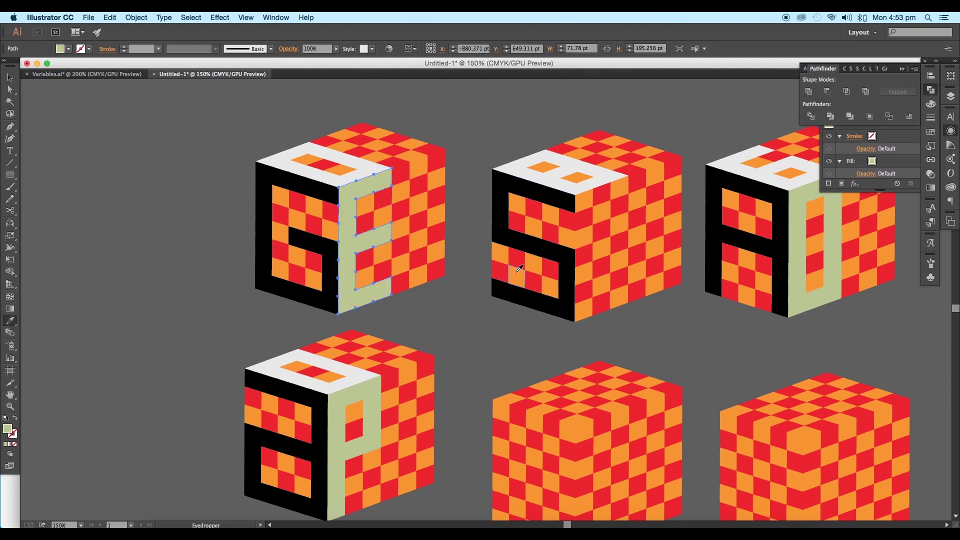
Unite tiles on the S cube's right face into a letter O, filled with the sampled pale green
{"action": "key", "text": "v"}
{"action": "left_click", "coordinate": [544, 281], "text": "shift"}
{"action": "left_click", "coordinate": [808, 92]}
{"action": "key", "text": "i"}
{"action": "key", "text": "v"}
{"action": "left_click", "coordinate": [554, 349]}
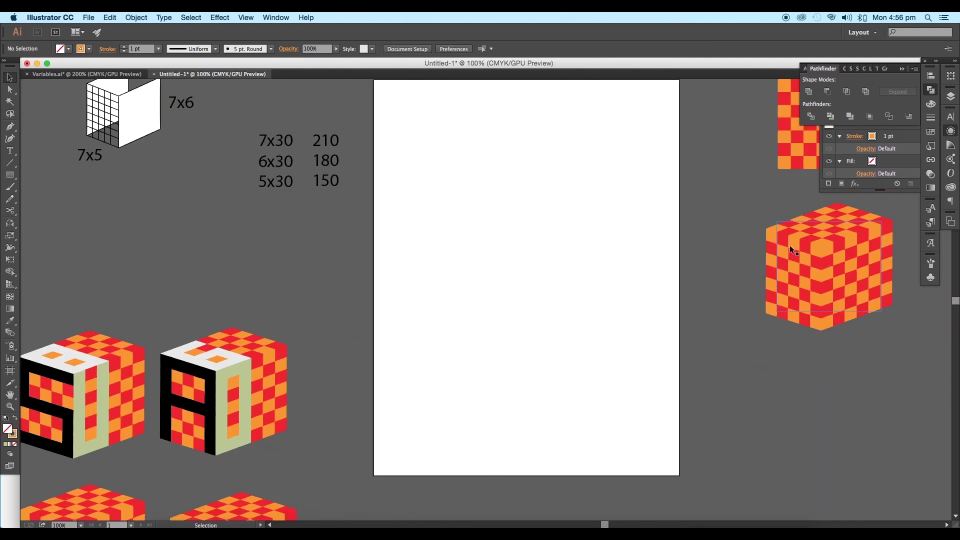
Copy the extruded checkerboard cube onto the artboard and expand the copy's appearance
{"action": "left_click", "coordinate": [824, 261]}
{"action": "left_click_drag", "start_coordinate": [824, 261], "coordinate": [459, 273]}
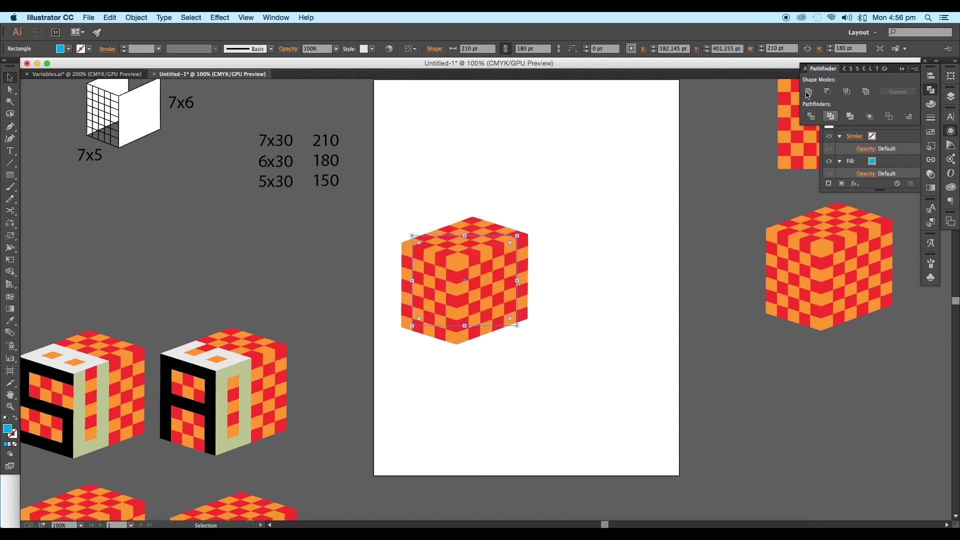
{"action": "left_click", "coordinate": [127, 19]}
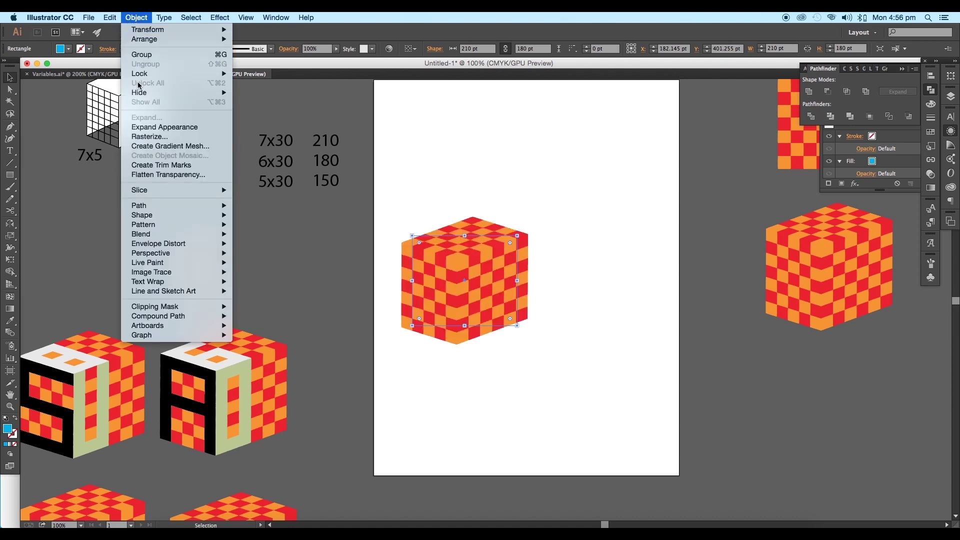
{"action": "left_click", "coordinate": [143, 128]}
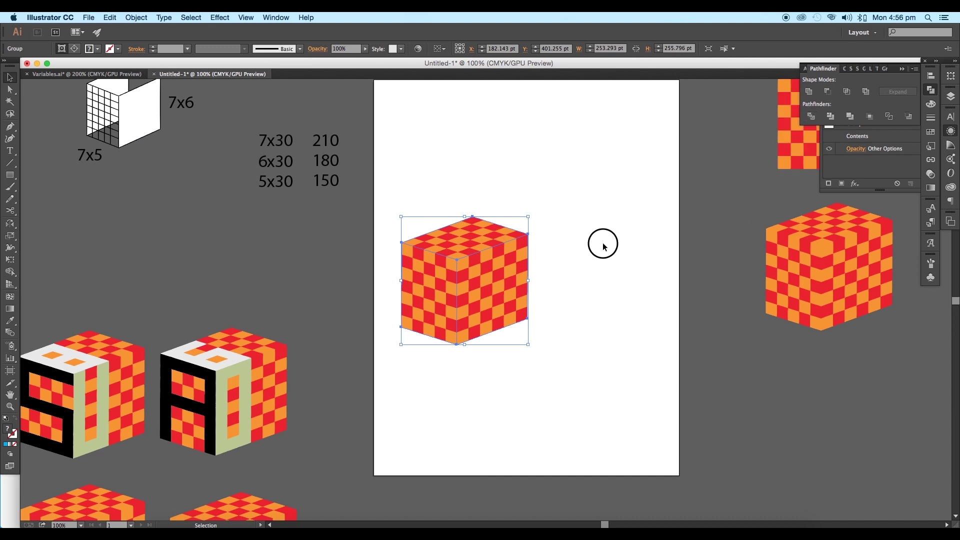
{"action": "left_click", "coordinate": [604, 242]}
Ungroup the expanded cube on the artboard until each face can be selected separately
{"action": "right_click", "coordinate": [497, 289]}
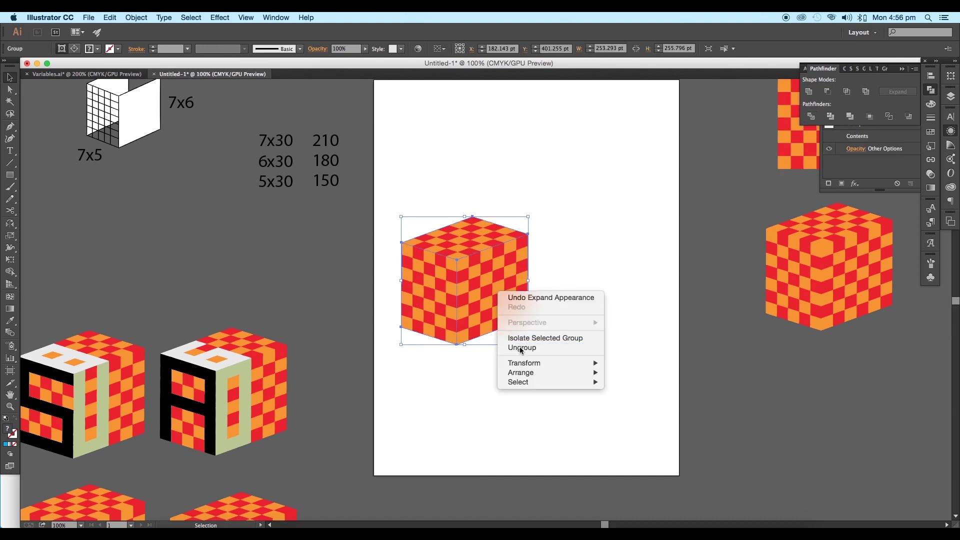
{"action": "left_click", "coordinate": [520, 346]}
{"action": "right_click", "coordinate": [530, 258]}
{"action": "left_click", "coordinate": [548, 314]}
Unite the tiles of the cube's right face into one shape and swap its fill and stroke
{"action": "left_click", "coordinate": [488, 273]}
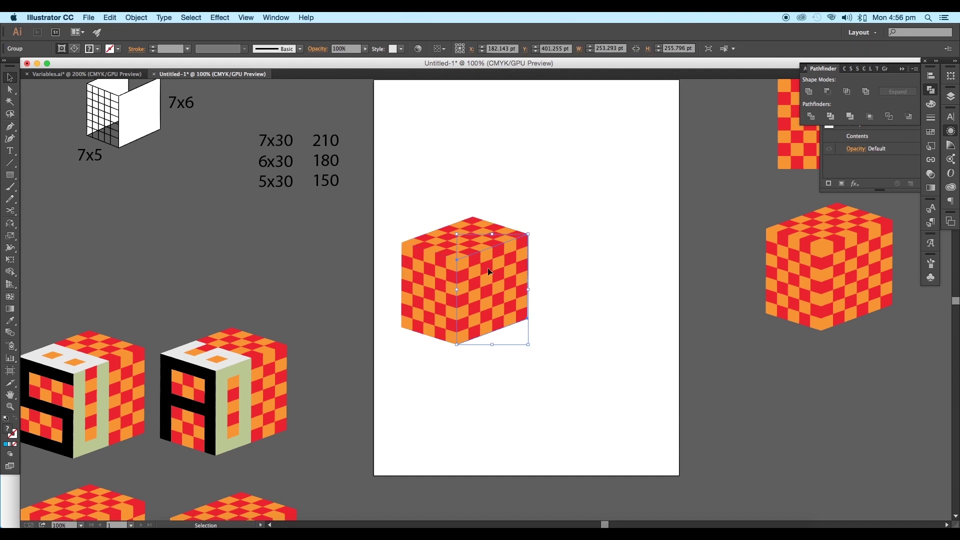
{"action": "left_click", "coordinate": [809, 92]}
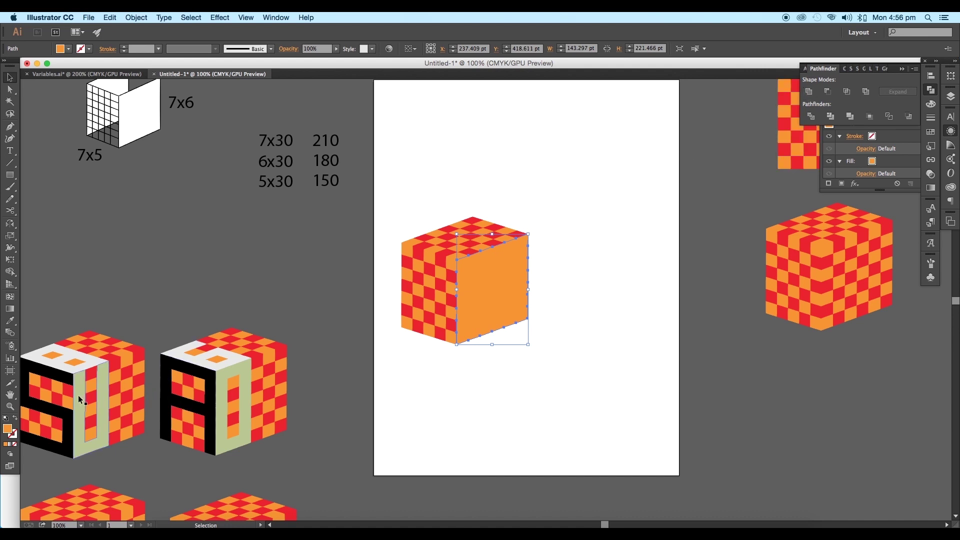
{"action": "left_click", "coordinate": [16, 422]}
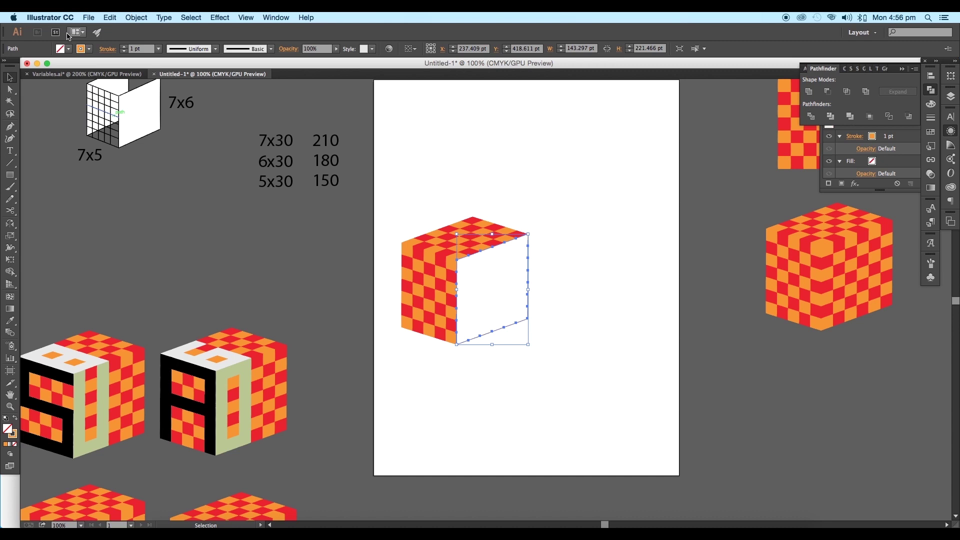
Align the united right face's stroke to the inside and unite the tiles of the top and left faces into one shape each
{"action": "left_click", "coordinate": [103, 51]}
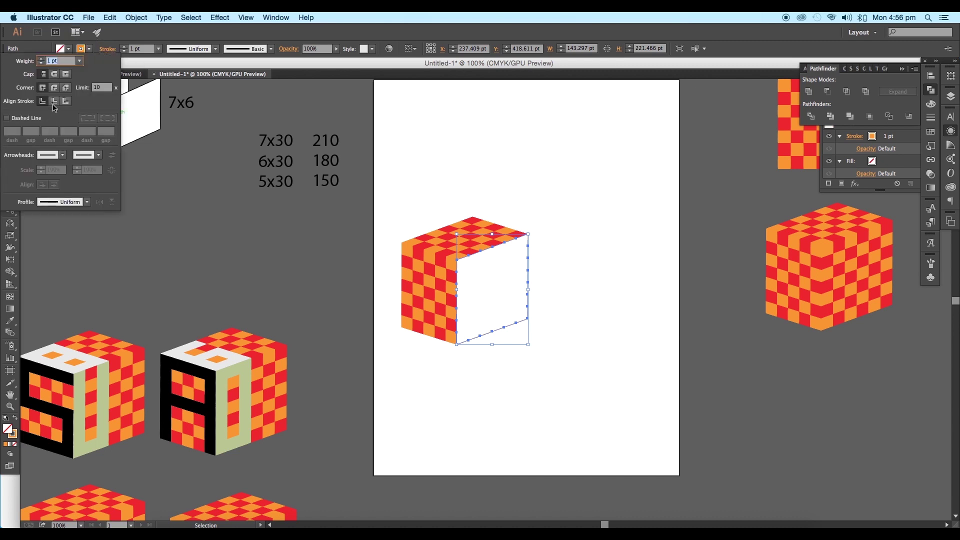
{"action": "left_click", "coordinate": [54, 103]}
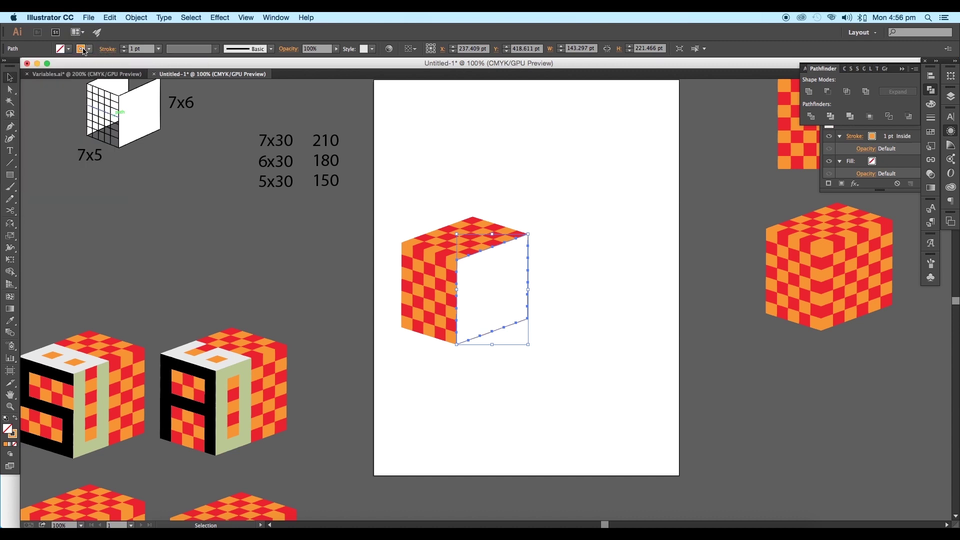
{"action": "left_click", "coordinate": [492, 244]}
{"action": "left_click", "coordinate": [808, 92]}
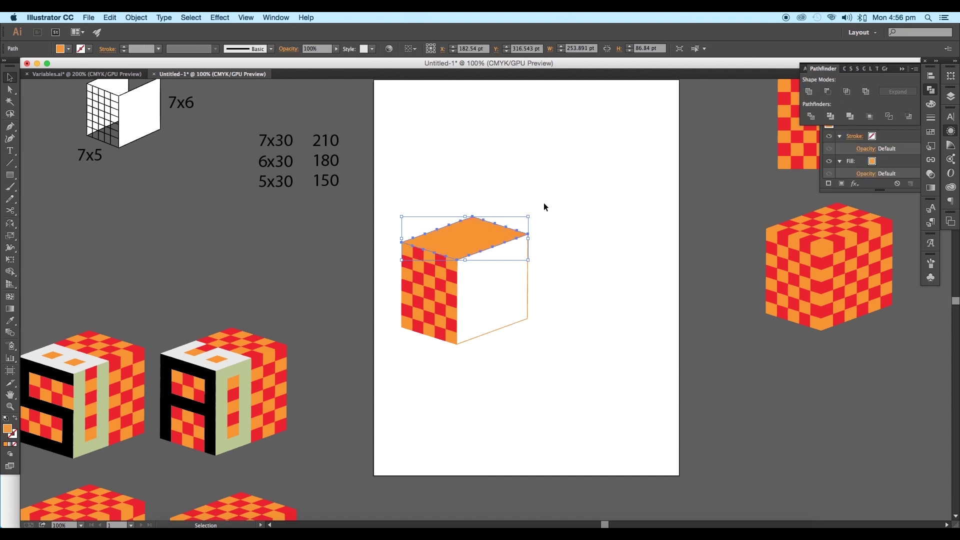
{"action": "left_click", "coordinate": [429, 295]}
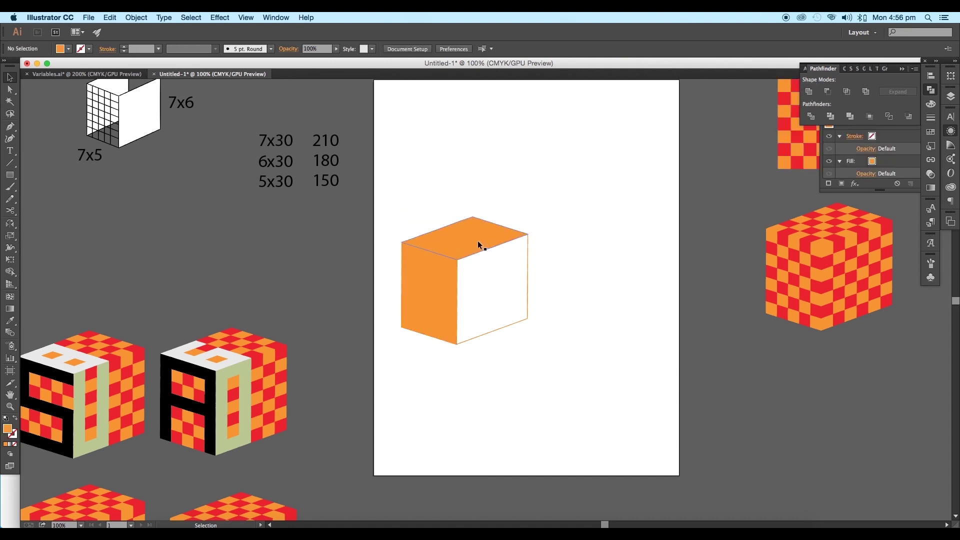
Apply the right face's sampled outline appearance to the top and left faces of the cube
{"action": "left_click", "coordinate": [477, 241]}
{"action": "left_click", "coordinate": [427, 287], "text": "shift"}
{"action": "key", "text": "i"}
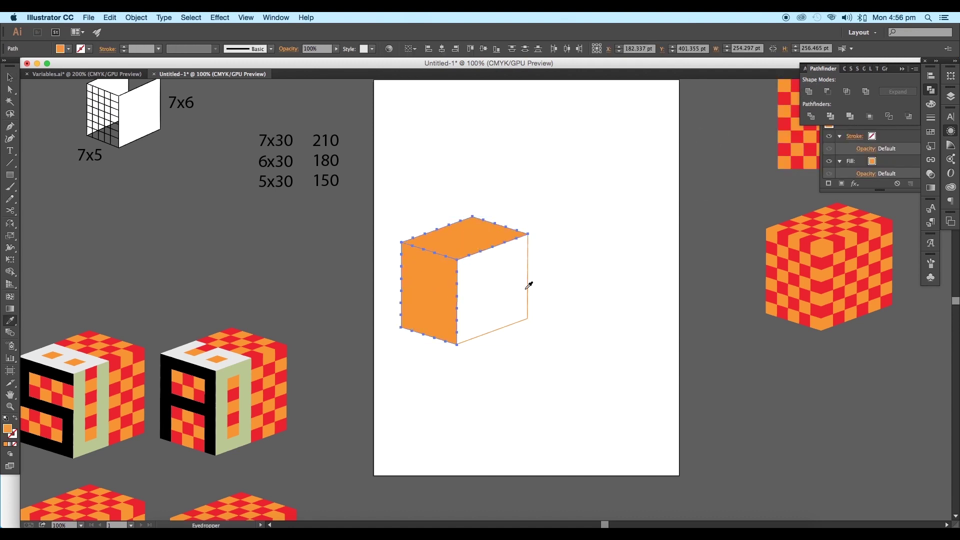
{"action": "left_click", "coordinate": [529, 287]}
{"action": "left_click", "coordinate": [10, 77]}
Duplicate the outline cube into a stacked arrangement of four cubes that meet at their corners on the artboard
{"action": "left_click", "coordinate": [90, 156]}
{"action": "scroll", "coordinate": [331, 250], "scroll_direction": "down", "scroll_amount": 4}
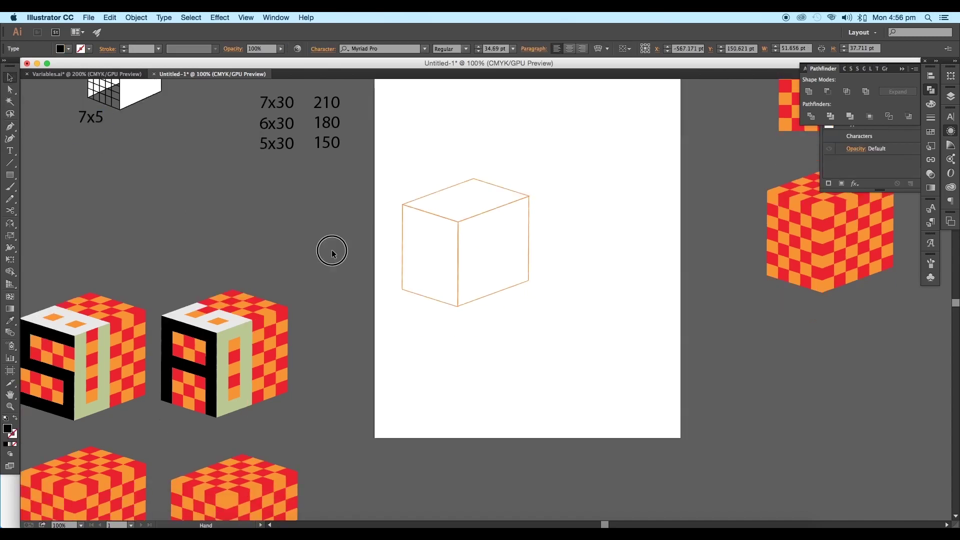
{"action": "left_click_drag", "start_coordinate": [546, 331], "coordinate": [398, 165]}
{"action": "left_click_drag", "start_coordinate": [455, 294], "coordinate": [371, 385]}
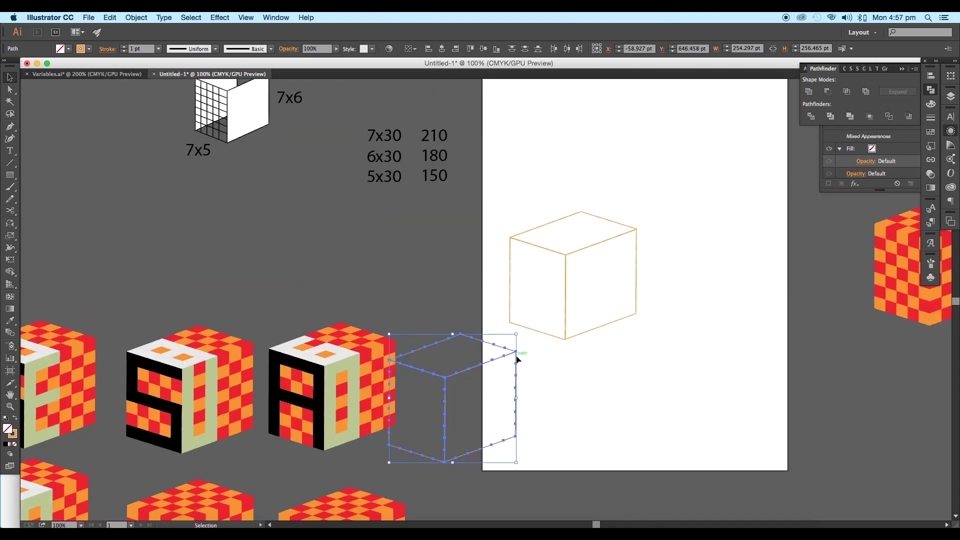
{"action": "left_click_drag", "start_coordinate": [515, 352], "coordinate": [540, 247]}
{"action": "left_click", "coordinate": [631, 383]}
{"action": "left_click_drag", "start_coordinate": [689, 426], "coordinate": [504, 363]}
{"action": "key", "text": "super+equal"}
{"action": "key", "text": "super+equal"}
{"action": "key", "text": "super+equal"}
{"action": "key", "text": "super+equal"}
{"action": "key", "text": "super+equal"}
{"action": "key", "text": "super+equal"}
{"action": "scroll", "coordinate": [538, 400], "scroll_direction": "up", "scroll_amount": 2}
{"action": "scroll", "coordinate": [515, 361], "scroll_direction": "down", "scroll_amount": 3}
{"action": "scroll", "coordinate": [514, 362], "scroll_direction": "down", "scroll_amount": 7}
{"action": "left_click", "coordinate": [590, 366]}
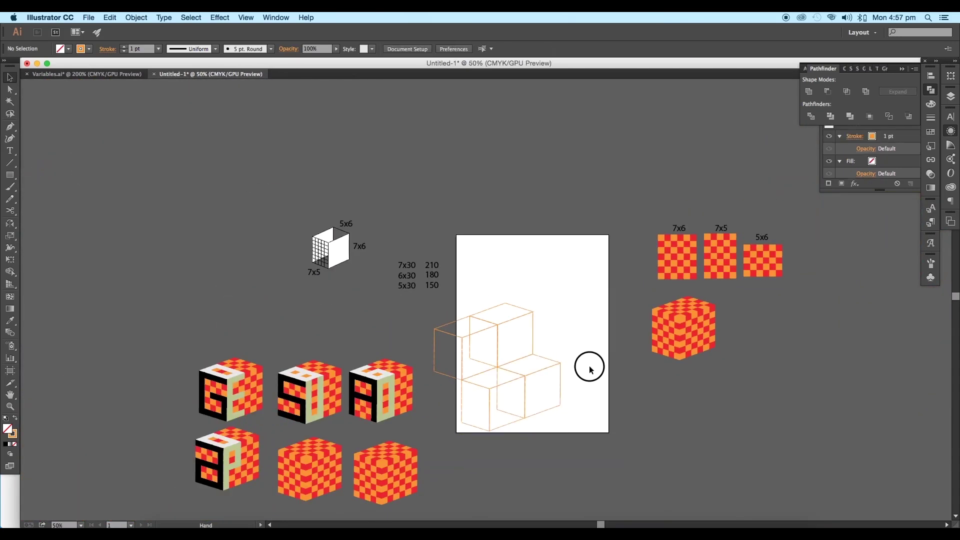
Copy the G cube's letter faces onto the lowest, frontmost outline cube, aligned at its front bottom corner
{"action": "scroll", "coordinate": [589, 366], "scroll_direction": "left", "scroll_amount": 3}
{"action": "scroll", "coordinate": [550, 350], "scroll_direction": "down", "scroll_amount": 2}
{"action": "scroll", "coordinate": [481, 317], "scroll_direction": "up", "scroll_amount": 2}
{"action": "scroll", "coordinate": [457, 352], "scroll_direction": "down", "scroll_amount": 4}
{"action": "scroll", "coordinate": [457, 353], "scroll_direction": "left", "scroll_amount": 2}
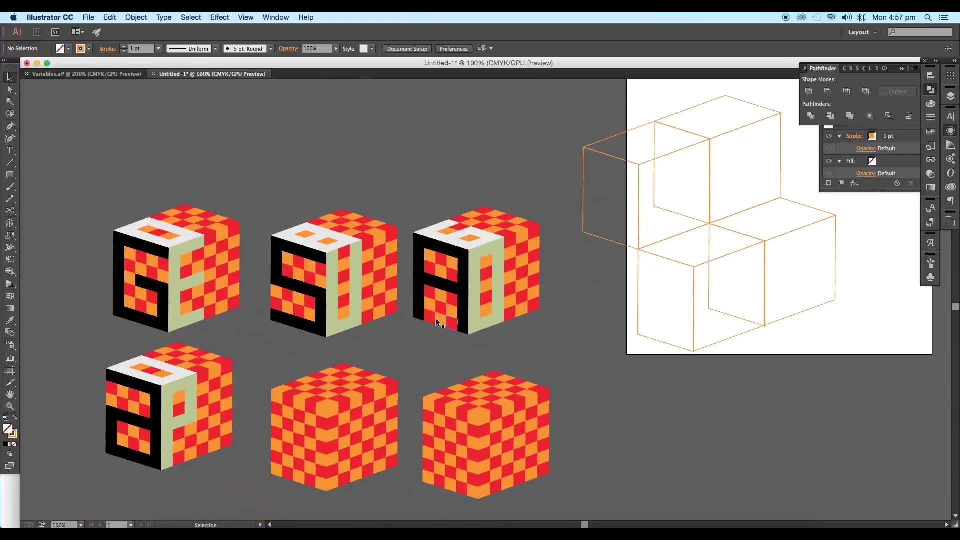
{"action": "left_click", "coordinate": [170, 272]}
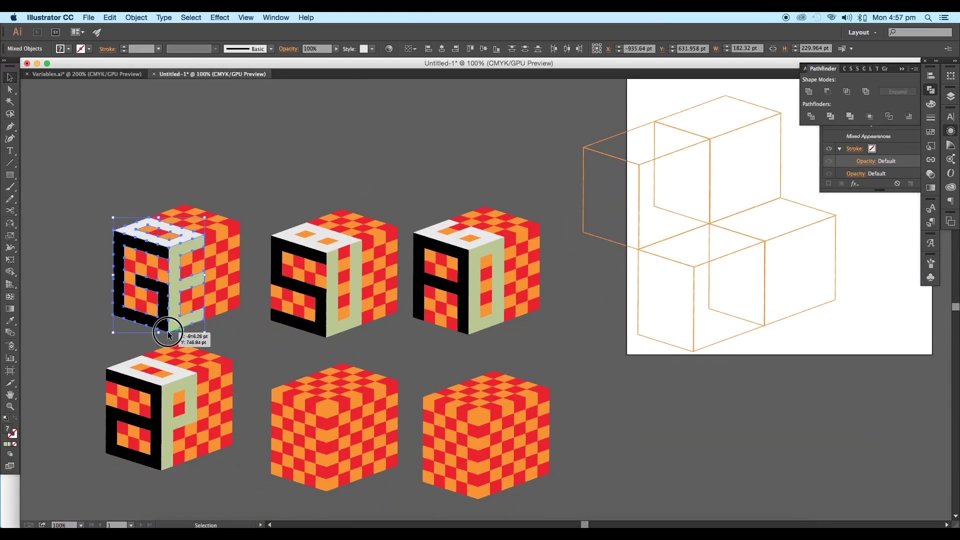
{"action": "left_click_drag", "start_coordinate": [168, 335], "coordinate": [694, 354]}
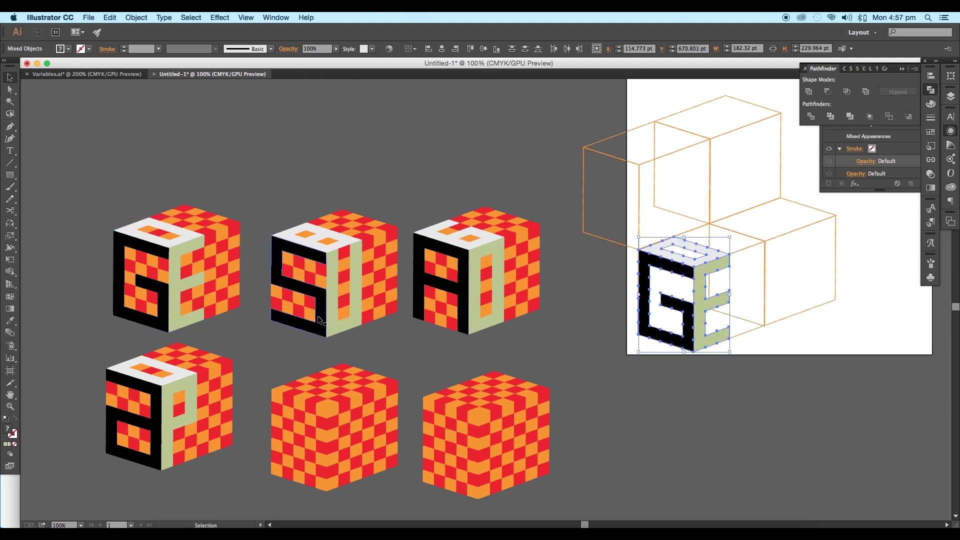
Copy the S cube's letter faces onto the upper-left outline cube and the A/O cube's faces onto the rear one
{"action": "left_click", "coordinate": [319, 319]}
{"action": "left_click", "coordinate": [343, 243], "text": "shift"}
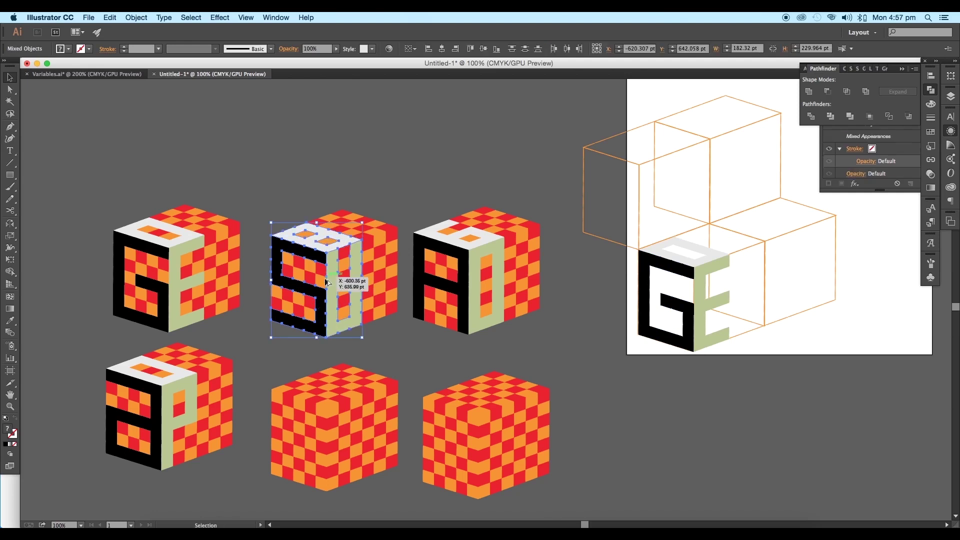
{"action": "left_click_drag", "start_coordinate": [329, 336], "coordinate": [640, 253]}
{"action": "left_click", "coordinate": [469, 335]}
{"action": "left_click_drag", "start_coordinate": [468, 339], "coordinate": [709, 224]}
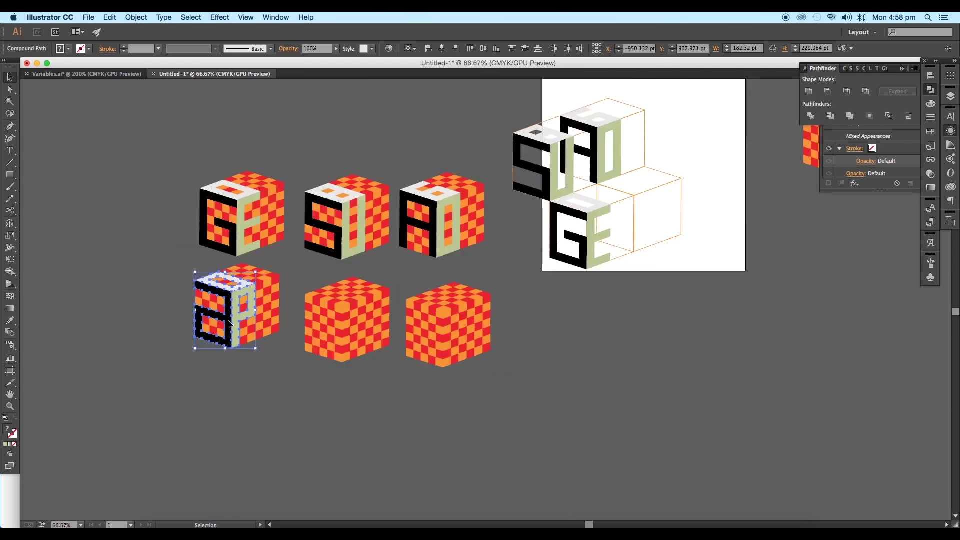
Copy the P cube's letter faces onto the remaining right outline cube and snap them to its front bottom corner
{"action": "left_click_drag", "start_coordinate": [232, 348], "coordinate": [634, 250]}
{"action": "scroll", "coordinate": [634, 250], "scroll_direction": "up", "scroll_amount": 6}
{"action": "left_click_drag", "start_coordinate": [634, 247], "coordinate": [635, 263]}
{"action": "scroll", "coordinate": [639, 283], "scroll_direction": "down", "scroll_amount": 1}
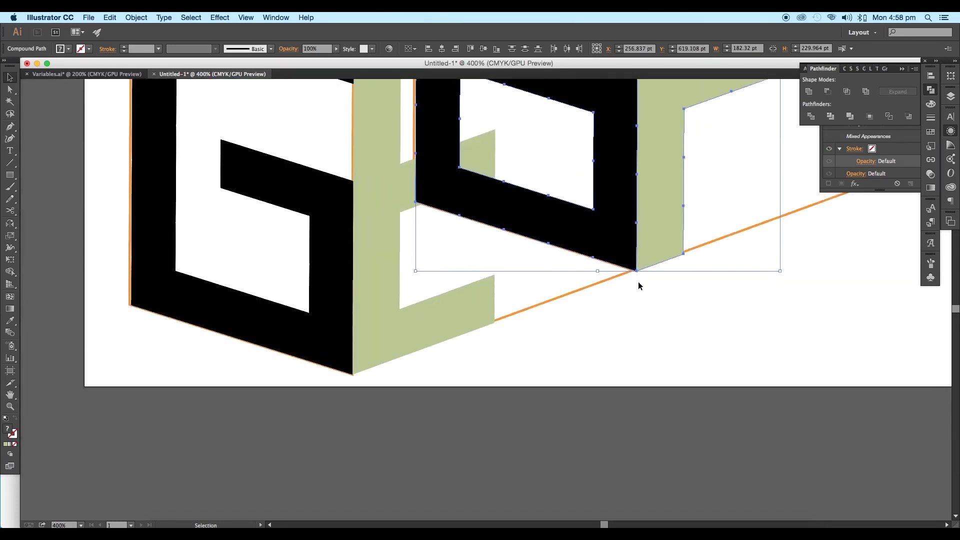
{"action": "scroll", "coordinate": [636, 285], "scroll_direction": "down", "scroll_amount": 3}
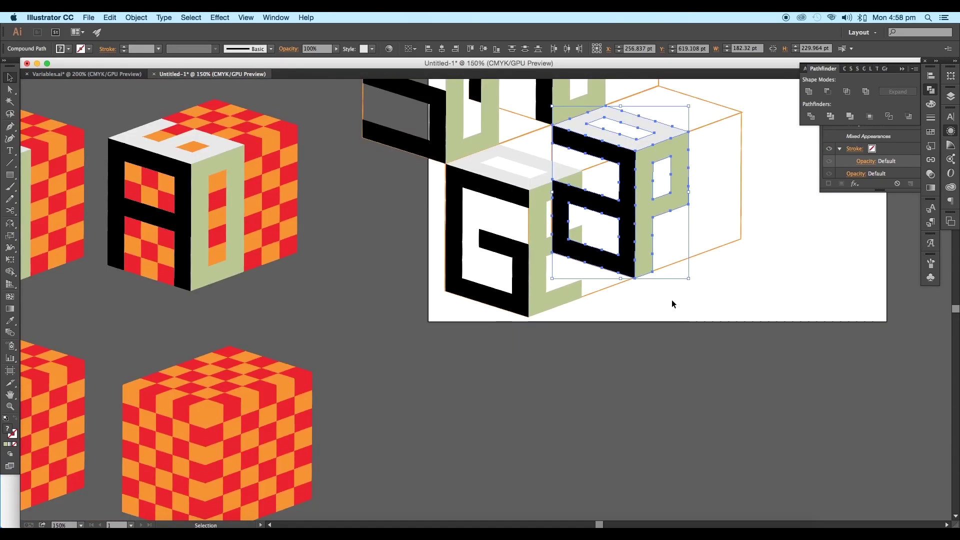
Select the G, E and top letter shapes of the front cube and bring them to the front
{"action": "left_click", "coordinate": [671, 300]}
{"action": "left_click_drag", "start_coordinate": [668, 300], "coordinate": [723, 298]}
{"action": "left_click", "coordinate": [600, 301]}
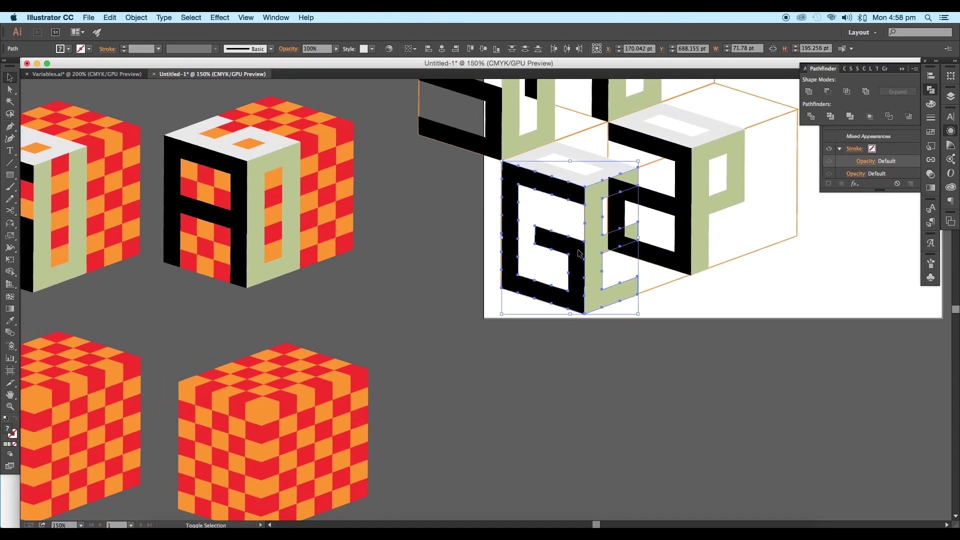
{"action": "right_click", "coordinate": [597, 210]}
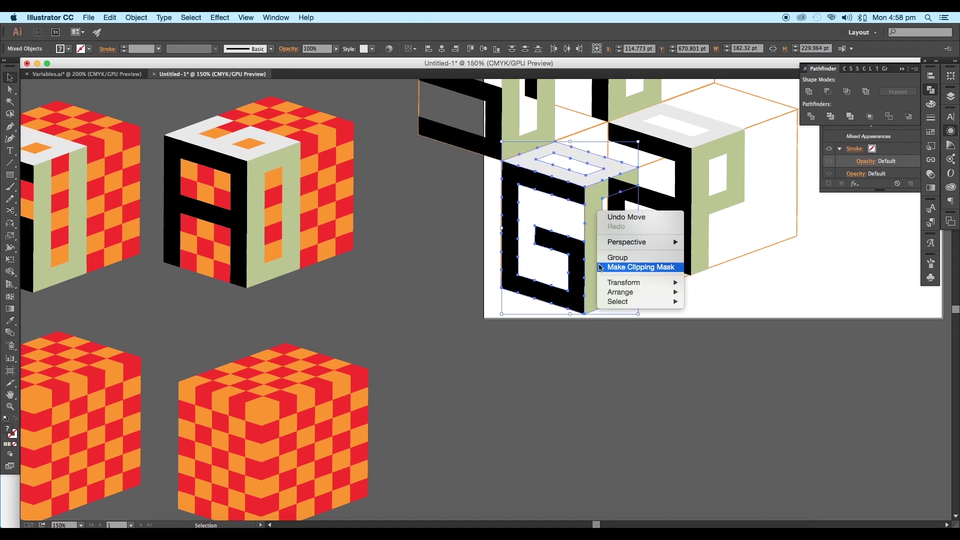
{"action": "mouse_move", "coordinate": [649, 292]}
{"action": "left_click", "coordinate": [700, 294]}
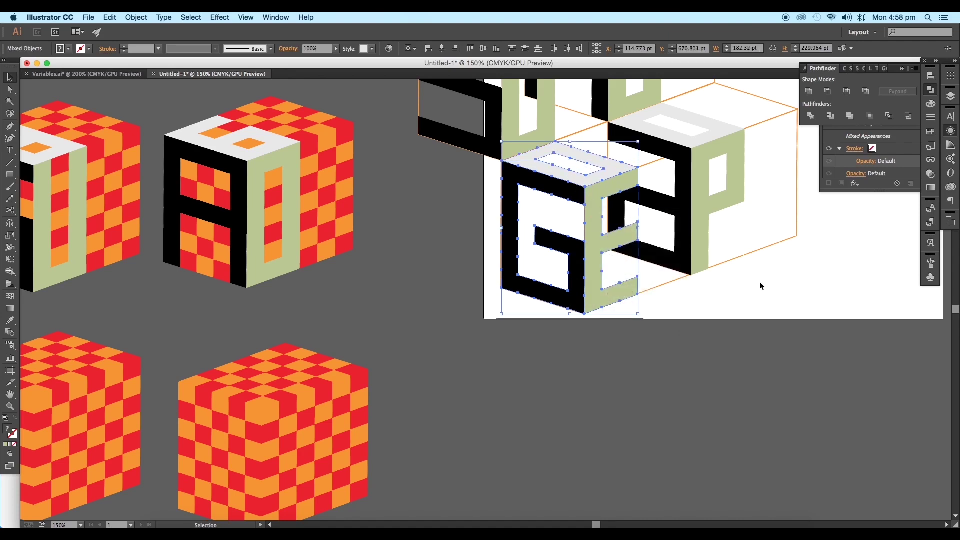
Copy the three outline faces of the cube behind the P lettering to the empty canvas beside the artboard
{"action": "left_click", "coordinate": [745, 274]}
{"action": "scroll", "coordinate": [735, 268], "scroll_direction": "down", "scroll_amount": 2}
{"action": "left_click_drag", "start_coordinate": [735, 267], "coordinate": [518, 350]}
{"action": "left_click_drag", "start_coordinate": [560, 361], "coordinate": [384, 210]}
{"action": "left_click_drag", "start_coordinate": [427, 262], "coordinate": [476, 236]}
{"action": "left_click", "coordinate": [559, 359]}
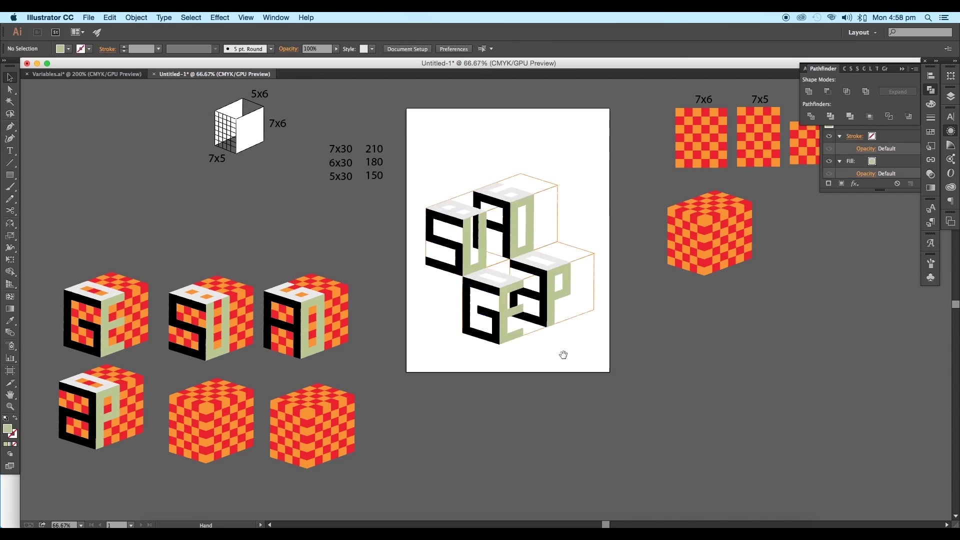
{"action": "left_click_drag", "start_coordinate": [564, 356], "coordinate": [473, 279]}
{"action": "left_click", "coordinate": [494, 237]}
{"action": "left_click", "coordinate": [489, 173], "text": "shift"}
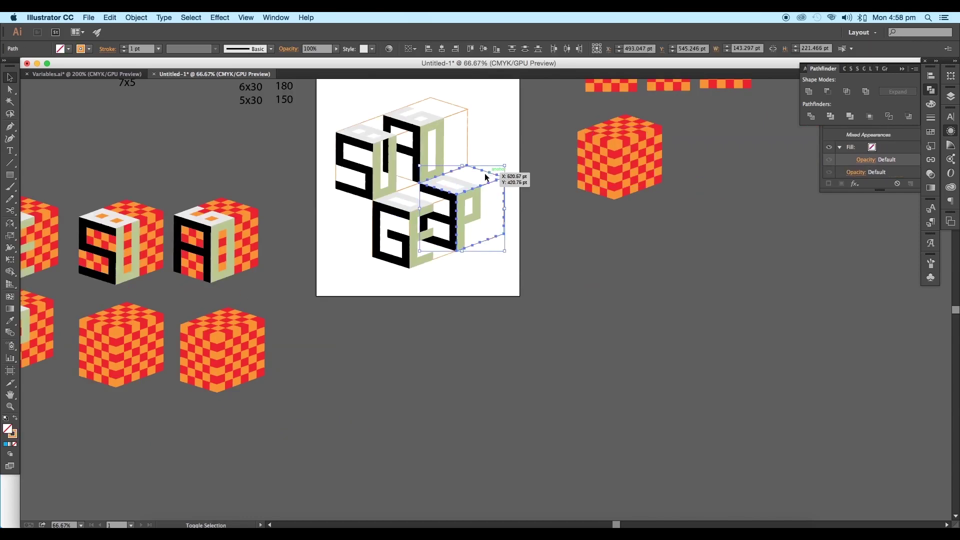
{"action": "left_click", "coordinate": [444, 240], "text": "shift"}
{"action": "left_click_drag", "start_coordinate": [471, 188], "coordinate": [625, 367]}
Compare inside and outside stroke alignment on the copied outline cube and set its strokes to center alignment
{"action": "scroll", "coordinate": [642, 417], "scroll_direction": "up", "scroll_amount": 5}
{"action": "left_click", "coordinate": [107, 49]}
{"action": "scroll", "coordinate": [434, 507], "scroll_direction": "up", "scroll_amount": 6}
{"action": "left_click", "coordinate": [107, 49]}
{"action": "left_click", "coordinate": [52, 103]}
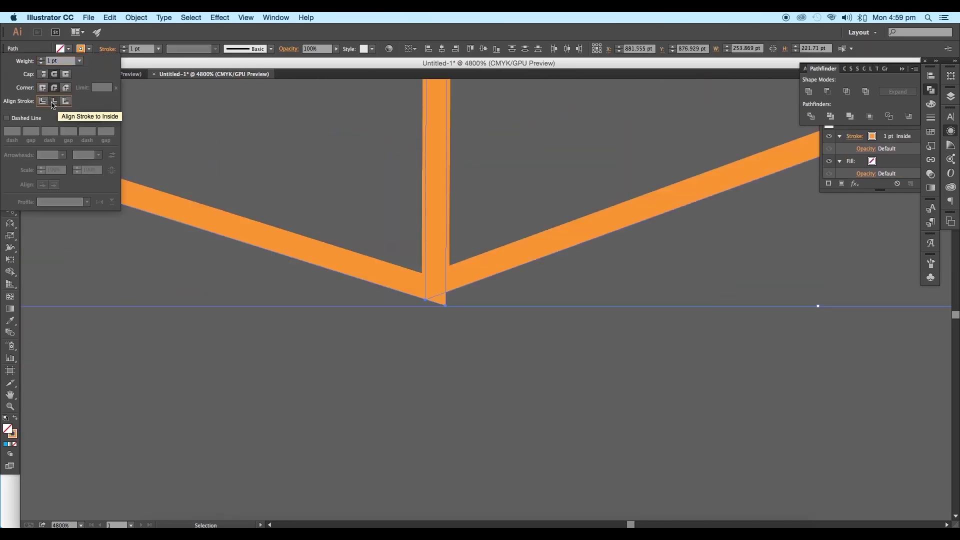
{"action": "left_click", "coordinate": [66, 101]}
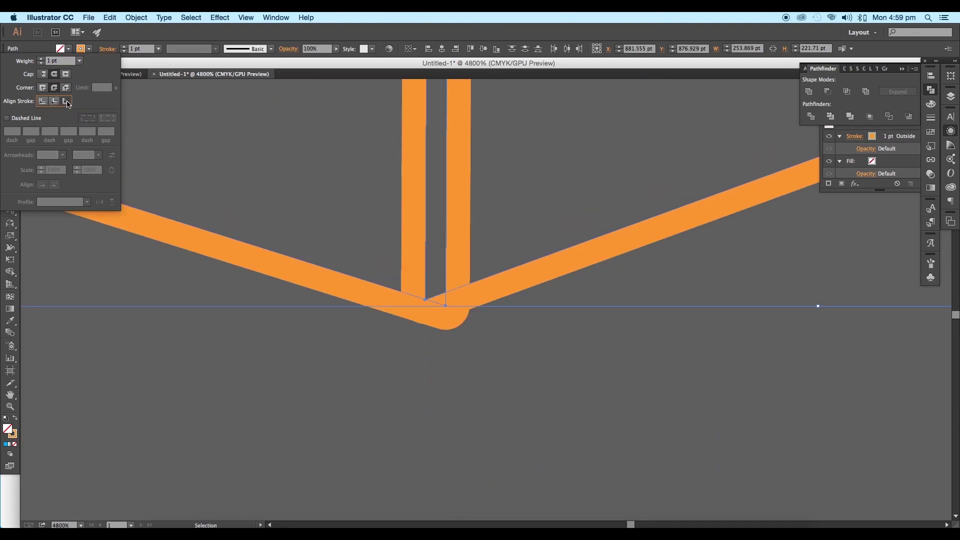
{"action": "left_click", "coordinate": [44, 102]}
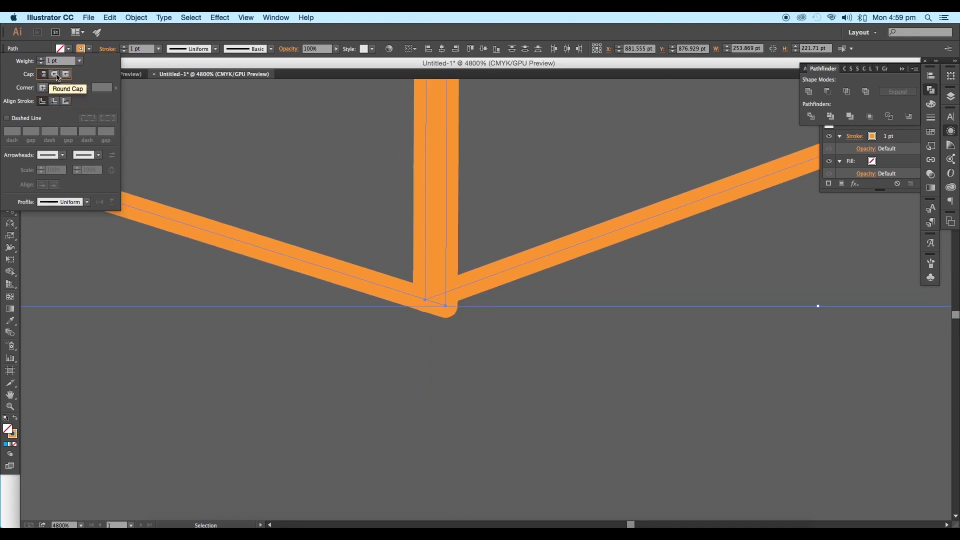
{"action": "left_click", "coordinate": [340, 184]}
{"action": "scroll", "coordinate": [350, 198], "scroll_direction": "down", "scroll_amount": 5}
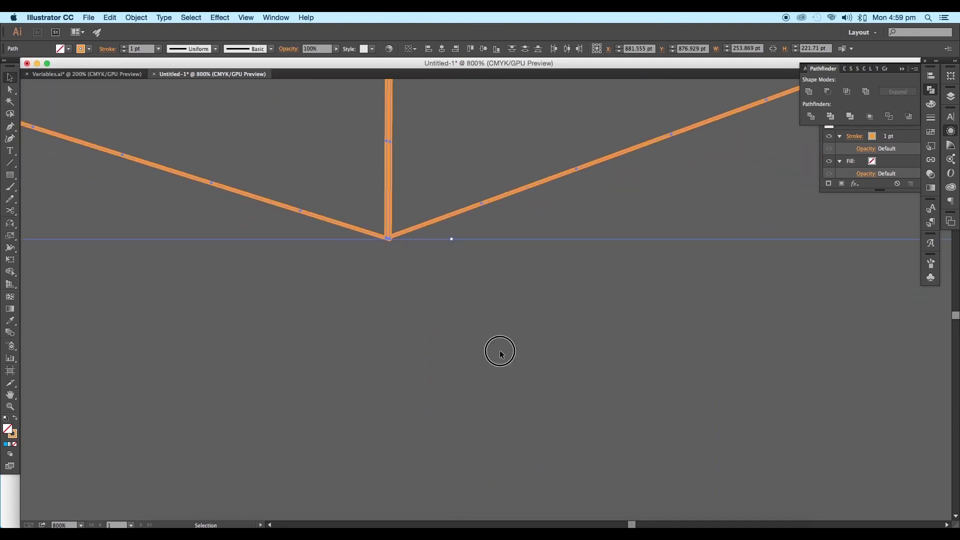
{"action": "left_click", "coordinate": [500, 351]}
Copy the outline cube's top face straight down to form its base
{"action": "scroll", "coordinate": [508, 343], "scroll_direction": "down", "scroll_amount": 3}
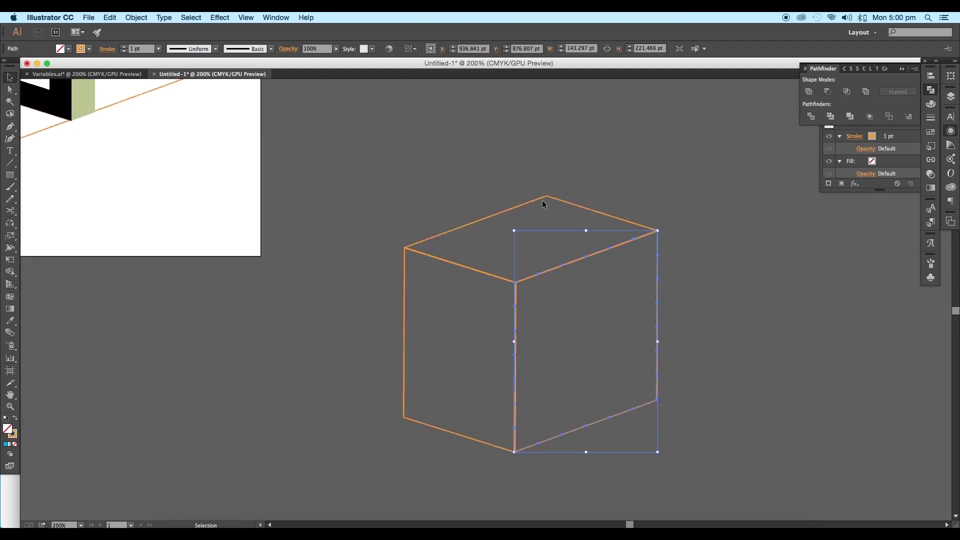
{"action": "left_click_drag", "start_coordinate": [545, 197], "coordinate": [541, 365]}
{"action": "key", "text": "super+z"}
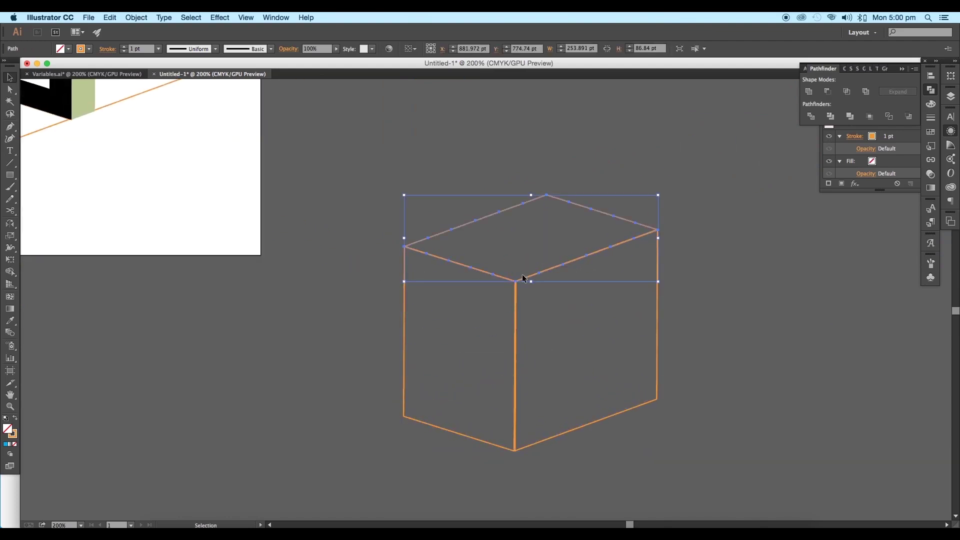
{"action": "left_click_drag", "start_coordinate": [523, 283], "coordinate": [524, 452]}
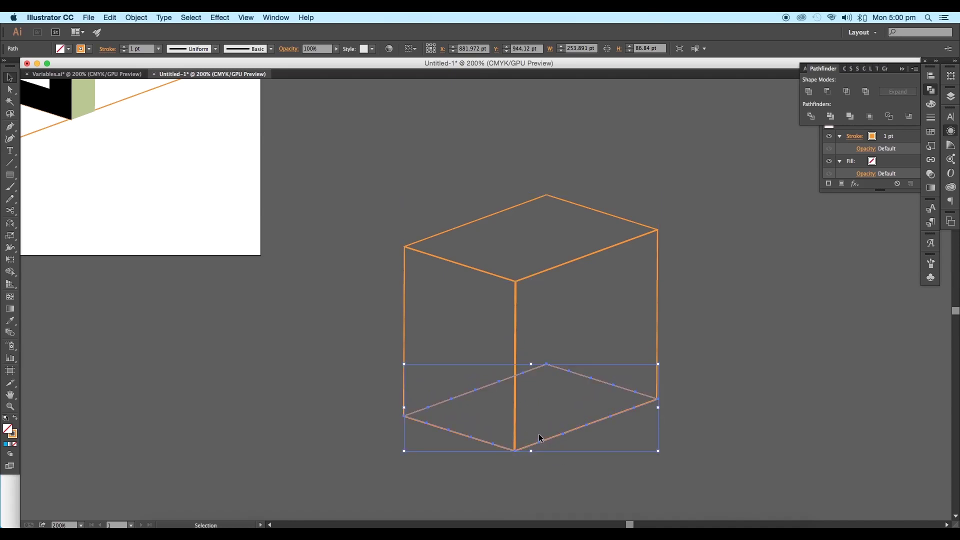
Draw a vertical line from the top face's rear corner to the base's rear corner as the hidden back edge
{"action": "left_click", "coordinate": [10, 161]}
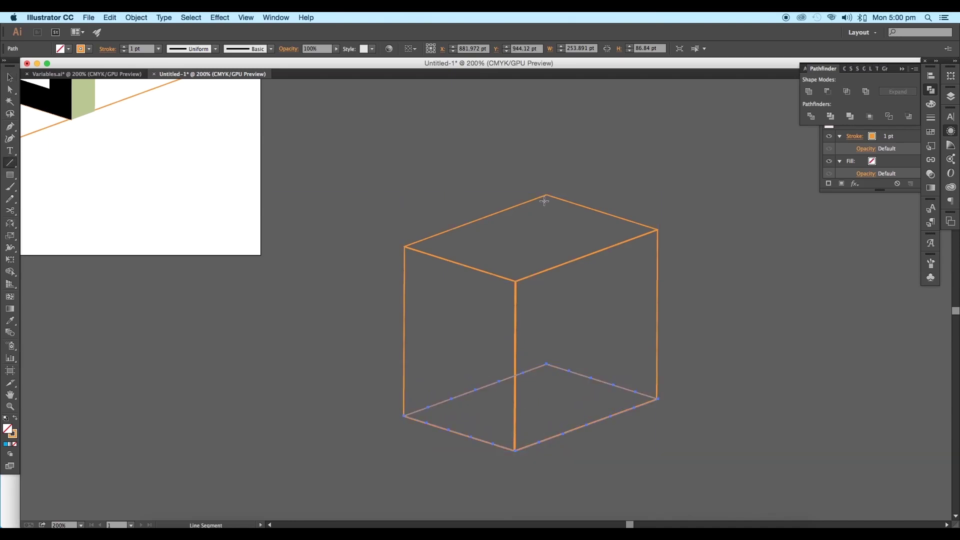
{"action": "left_click_drag", "start_coordinate": [546, 195], "coordinate": [547, 364]}
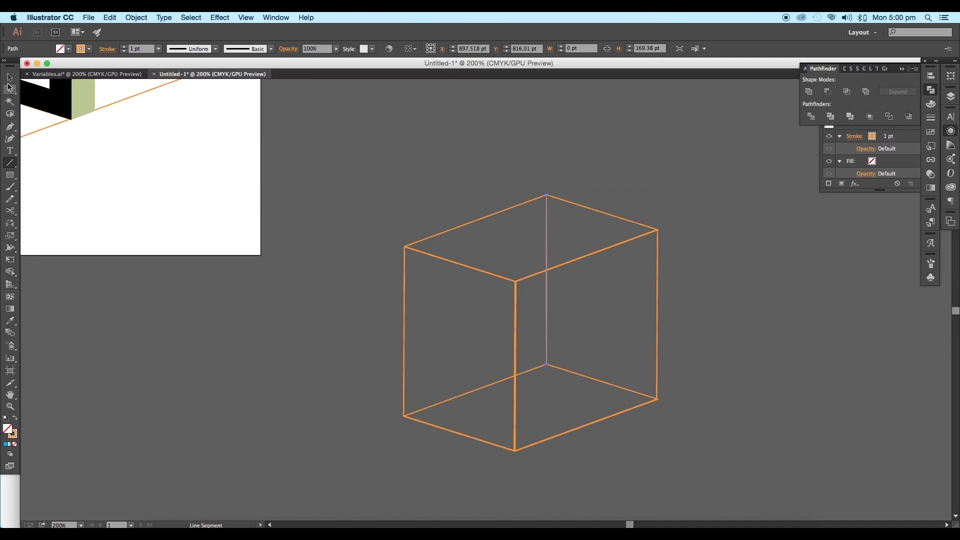
{"action": "left_click", "coordinate": [9, 78]}
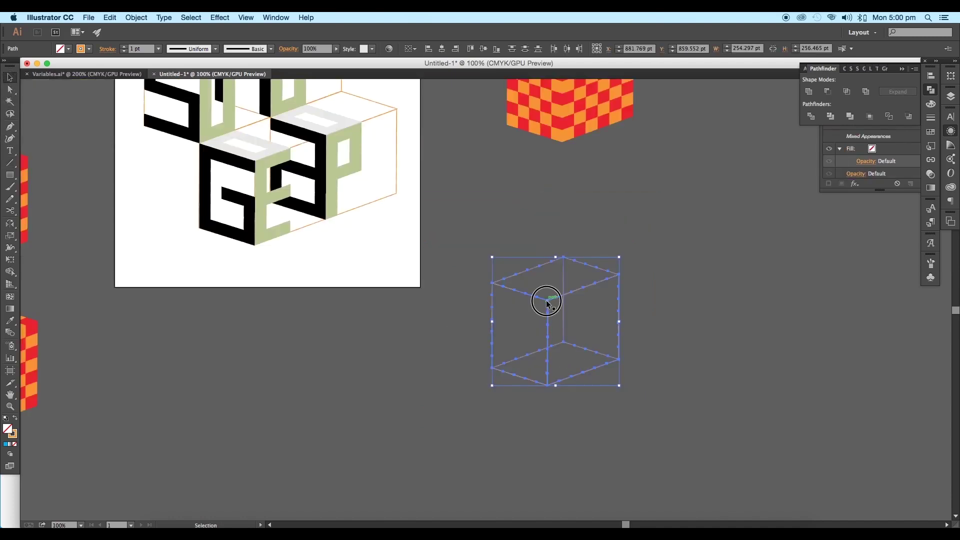
Duplicate the wireframe cube below the artboard and copy the A/O cube's letter faces onto the duplicate
{"action": "left_click_drag", "start_coordinate": [548, 301], "coordinate": [245, 360]}
{"action": "scroll", "coordinate": [281, 215], "scroll_direction": "left", "scroll_amount": 10}
{"action": "scroll", "coordinate": [281, 215], "scroll_direction": "down", "scroll_amount": 2}
{"action": "left_click", "coordinate": [260, 206]}
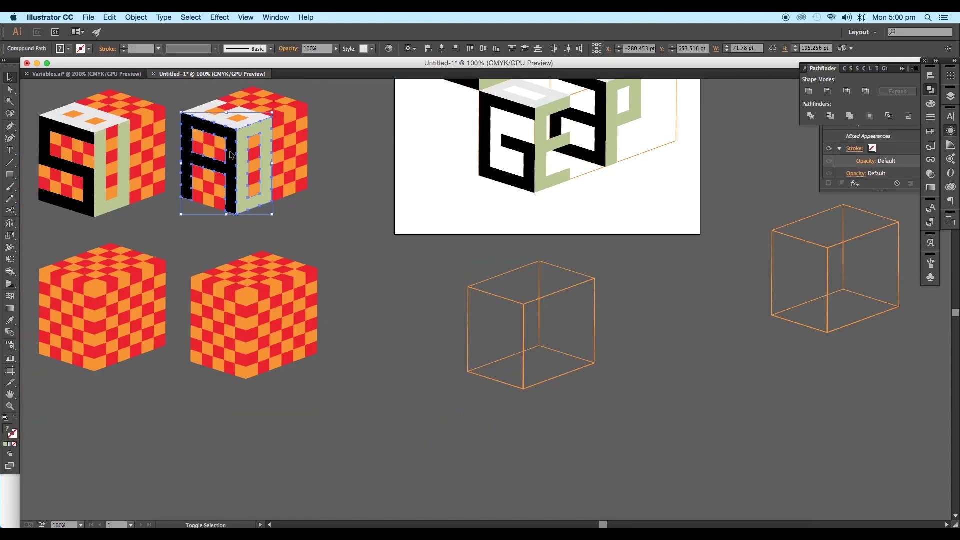
{"action": "left_click_drag", "start_coordinate": [232, 127], "coordinate": [439, 267]}
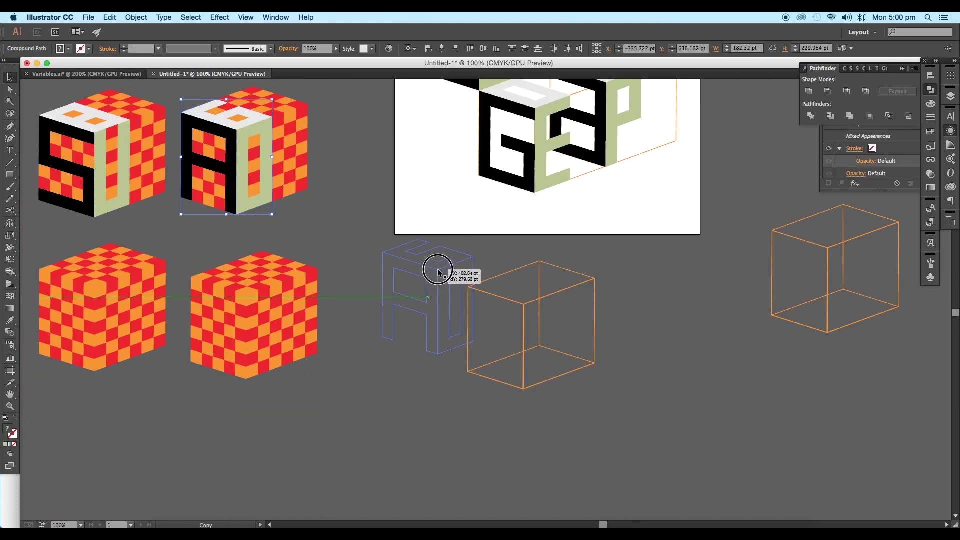
{"action": "mouse_move", "coordinate": [516, 380]}
{"action": "left_mouse_down"}
{"action": "mouse_move", "coordinate": [497, 378]}
{"action": "mouse_move", "coordinate": [497, 361]}
{"action": "mouse_move", "coordinate": [498, 375]}
{"action": "left_mouse_up"}
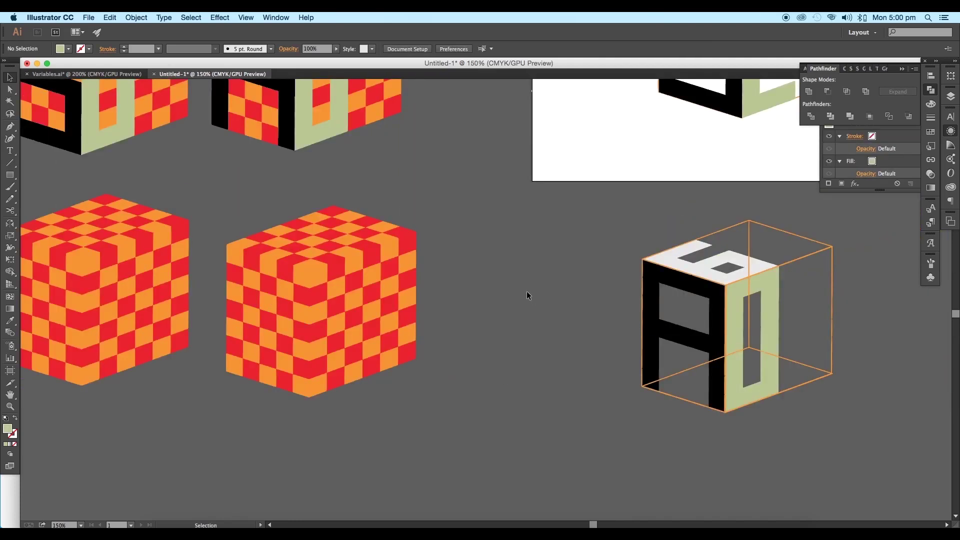
Place further copies of the empty wireframe cube in a row below the A/O wireframe cube
{"action": "scroll", "coordinate": [526, 291], "scroll_direction": "down", "scroll_amount": 2}
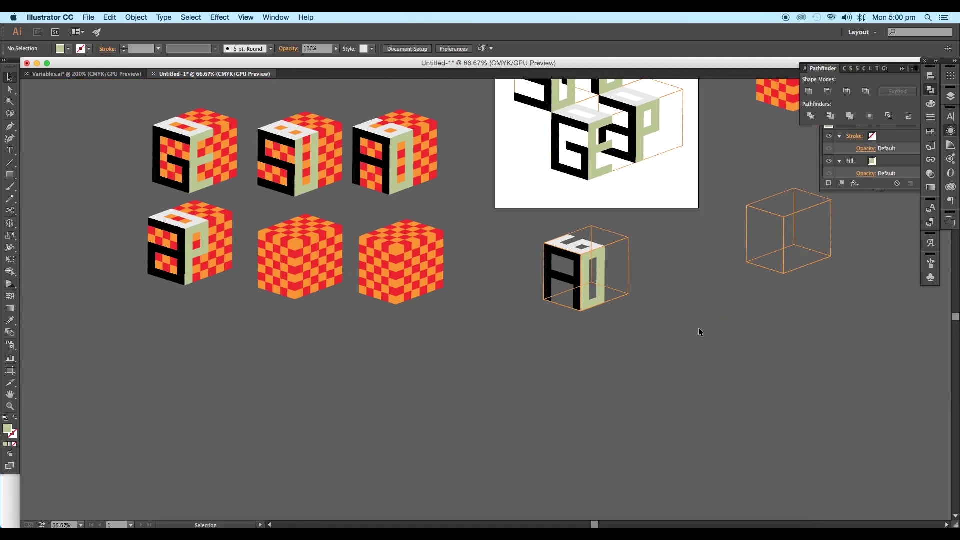
{"action": "left_click_drag", "start_coordinate": [739, 186], "coordinate": [739, 185]}
{"action": "left_click_drag", "start_coordinate": [784, 273], "coordinate": [652, 416]}
{"action": "left_click_drag", "start_coordinate": [652, 416], "coordinate": [359, 422]}
Group the P cube's three letter faces and copy them onto the leftmost wireframe cube in the lower row
{"action": "left_click", "coordinate": [191, 257]}
{"action": "left_click", "coordinate": [180, 249], "text": "shift"}
{"action": "left_click", "coordinate": [188, 220], "text": "shift"}
{"action": "key", "text": "super+g"}
{"action": "left_click_drag", "start_coordinate": [192, 243], "coordinate": [497, 394]}
{"action": "scroll", "coordinate": [290, 433], "scroll_direction": "up", "scroll_amount": 3}
{"action": "left_click", "coordinate": [676, 345]}
{"action": "scroll", "coordinate": [511, 350], "scroll_direction": "down", "scroll_amount": 3}
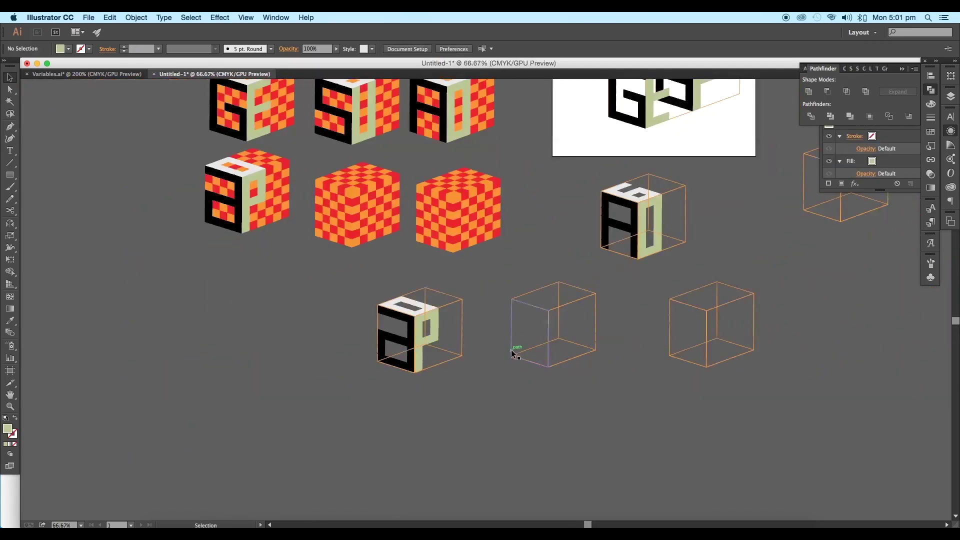
Copy the S/U cube's three letter faces onto the middle wireframe cube in the lower row, aligned to its front bottom corner
{"action": "left_click", "coordinate": [352, 137]}
{"action": "left_click", "coordinate": [371, 125], "text": "shift"}
{"action": "scroll", "coordinate": [362, 132], "scroll_direction": "up", "scroll_amount": 2}
{"action": "left_click", "coordinate": [355, 129], "text": "shift"}
{"action": "left_click_drag", "start_coordinate": [351, 195], "coordinate": [530, 403]}
{"action": "scroll", "coordinate": [649, 501], "scroll_direction": "up", "scroll_amount": 3}
{"action": "left_click_drag", "start_coordinate": [291, 208], "coordinate": [345, 247]}
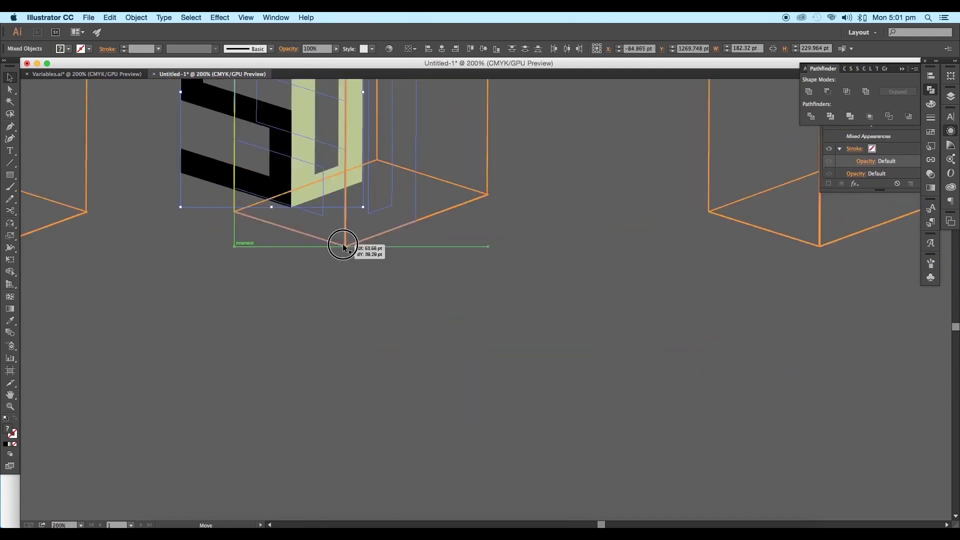
Copy the G/E cube's three letter faces onto the remaining wireframe cube in the lower row, aligned to its corners
{"action": "scroll", "coordinate": [468, 289], "scroll_direction": "down", "scroll_amount": 3}
{"action": "scroll", "coordinate": [468, 289], "scroll_direction": "down", "scroll_amount": 1}
{"action": "left_click", "coordinate": [271, 212], "text": "shift"}
{"action": "left_click_drag", "start_coordinate": [271, 212], "coordinate": [629, 389]}
{"action": "scroll", "coordinate": [620, 391], "scroll_direction": "up", "scroll_amount": 3}
{"action": "left_click_drag", "start_coordinate": [672, 432], "coordinate": [468, 296]}
{"action": "left_click", "coordinate": [532, 340]}
{"action": "scroll", "coordinate": [532, 340], "scroll_direction": "down", "scroll_amount": 3}
{"action": "scroll", "coordinate": [532, 344], "scroll_direction": "down", "scroll_amount": 5}
Group the G/E wireframe cube's letter faces and bring them and the S/U cube's letter faces to the front
{"action": "left_click", "coordinate": [559, 330]}
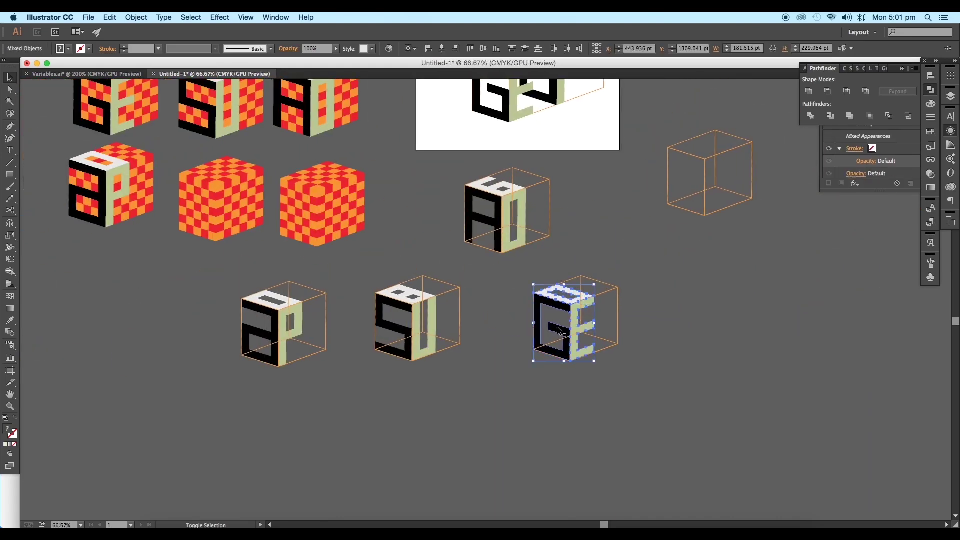
{"action": "key", "text": "super+g"}
{"action": "right_click", "coordinate": [558, 330]}
{"action": "mouse_move", "coordinate": [600, 413]}
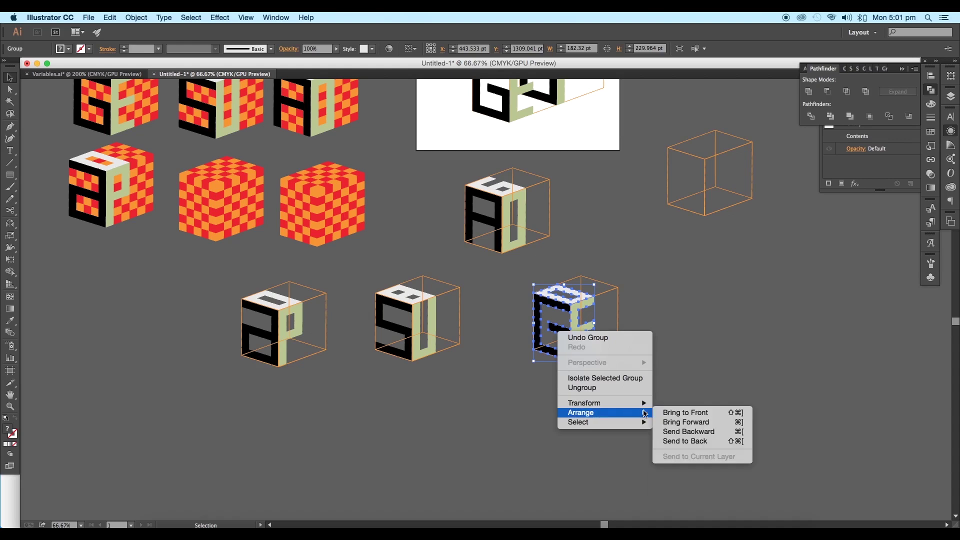
{"action": "scroll", "coordinate": [383, 346], "scroll_direction": "up", "scroll_amount": 3}
{"action": "left_click", "coordinate": [383, 346]}
{"action": "left_click", "coordinate": [465, 209], "text": "shift"}
{"action": "right_click", "coordinate": [466, 210]}
{"action": "mouse_move", "coordinate": [491, 295]}
{"action": "left_click", "coordinate": [577, 295]}
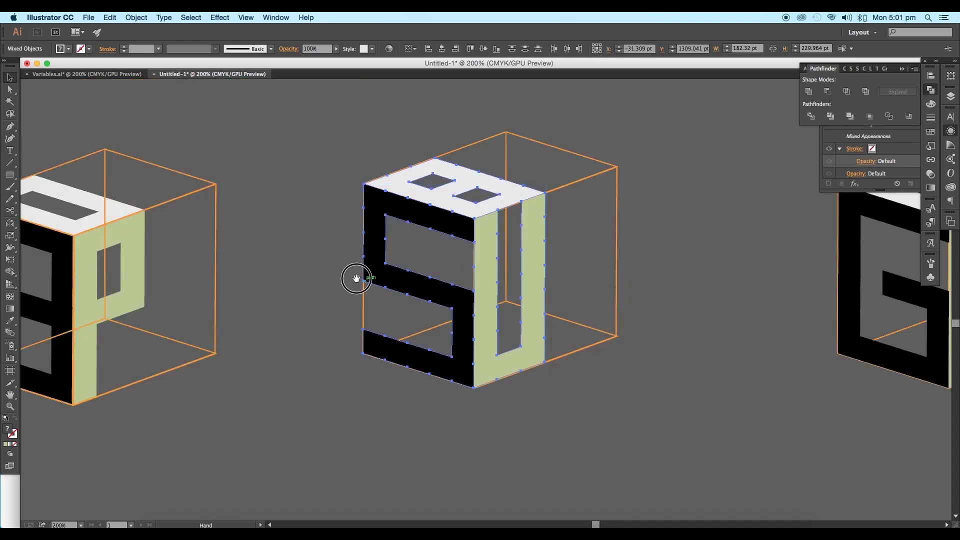
Bring the letter faces of the P and A/O wireframe cubes in front of their outlines
{"action": "left_click_drag", "start_coordinate": [355, 276], "coordinate": [754, 276]}
{"action": "left_click", "coordinate": [468, 261]}
{"action": "right_click", "coordinate": [468, 261]}
{"action": "mouse_move", "coordinate": [508, 338]}
{"action": "left_click", "coordinate": [596, 340]}
{"action": "scroll", "coordinate": [691, 253], "scroll_direction": "up", "scroll_amount": 5}
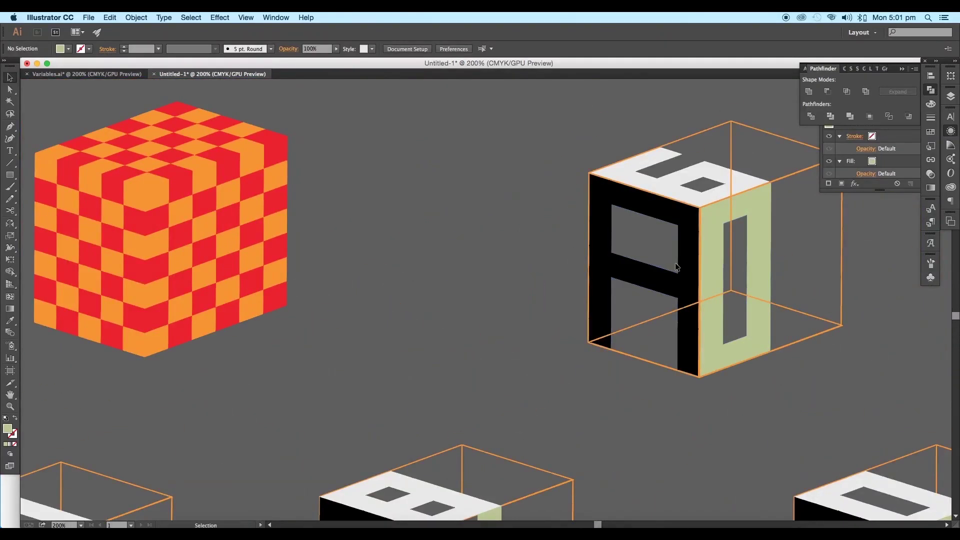
{"action": "left_click", "coordinate": [713, 340]}
{"action": "right_click", "coordinate": [713, 340]}
{"action": "mouse_move", "coordinate": [734, 418]}
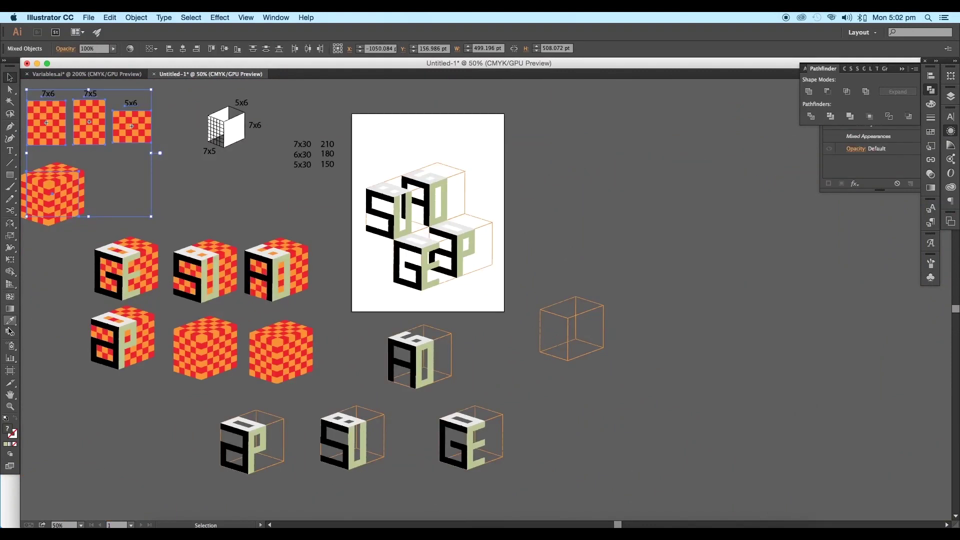
Extend the artboard's right edge so that it is 1389 pt wide
{"action": "left_click", "coordinate": [10, 370]}
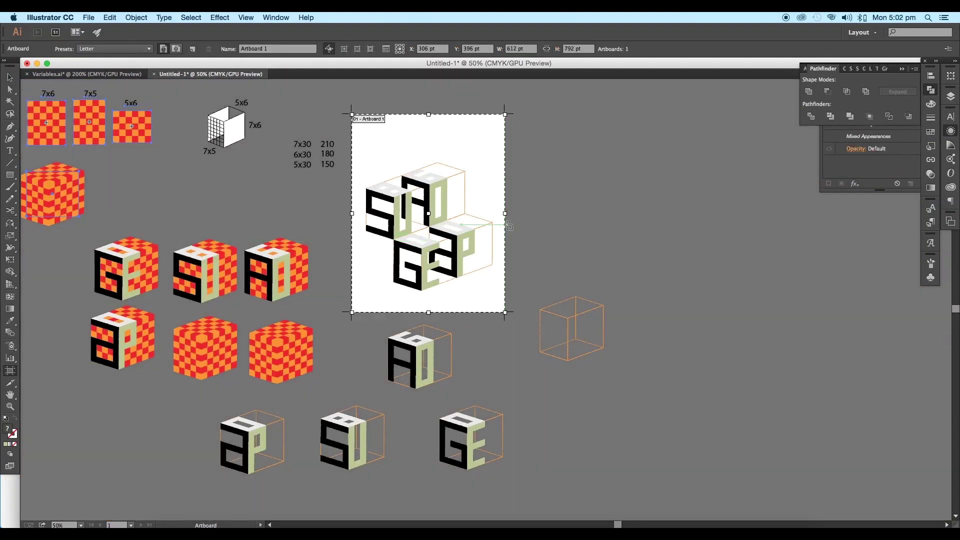
{"action": "left_click_drag", "start_coordinate": [506, 214], "coordinate": [699, 218]}
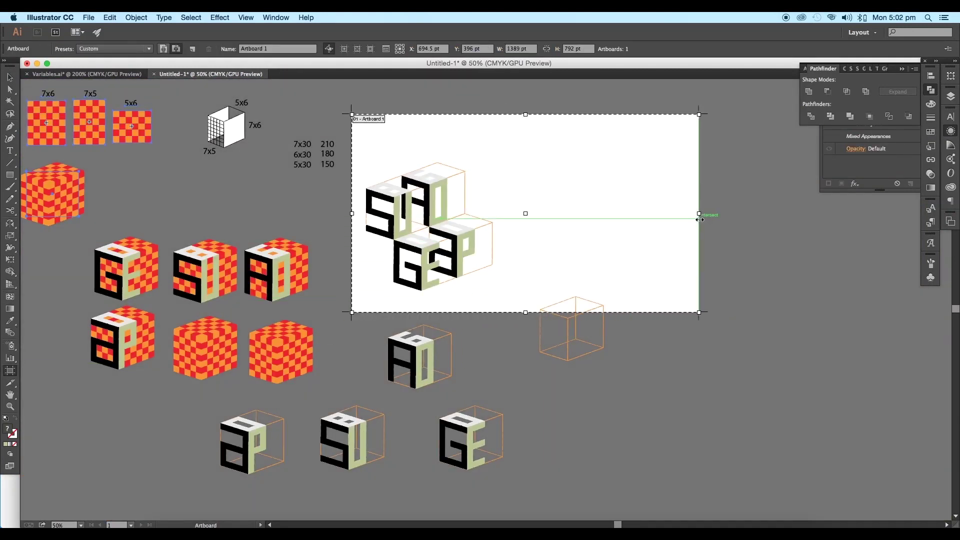
{"action": "left_click", "coordinate": [10, 75]}
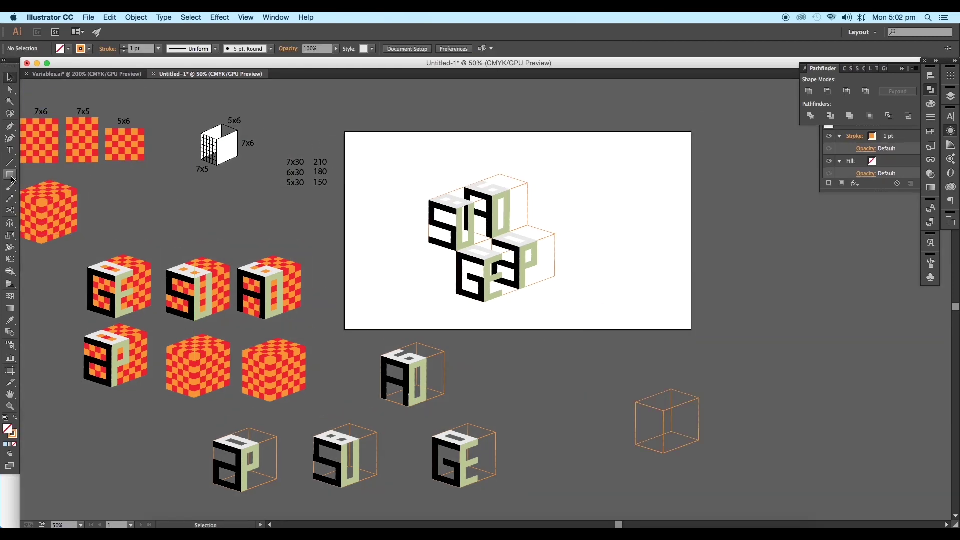
Draw a rectangle of about 1384 × 791 pt over the artboard, fill it orange without a stroke and send it to the back
{"action": "left_click", "coordinate": [10, 176]}
{"action": "left_click_drag", "start_coordinate": [345, 132], "coordinate": [690, 329]}
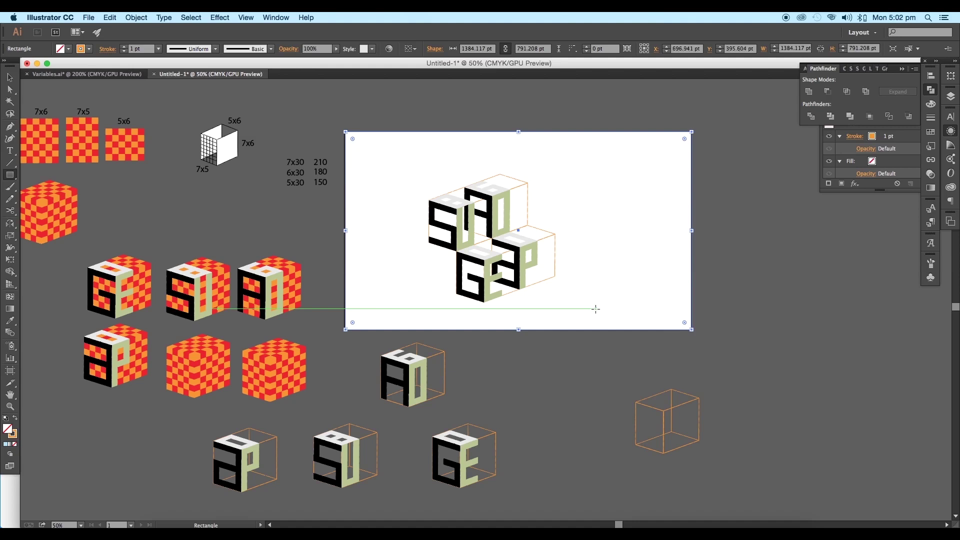
{"action": "left_click", "coordinate": [16, 419]}
{"action": "left_click", "coordinate": [9, 78]}
{"action": "right_click", "coordinate": [438, 210]}
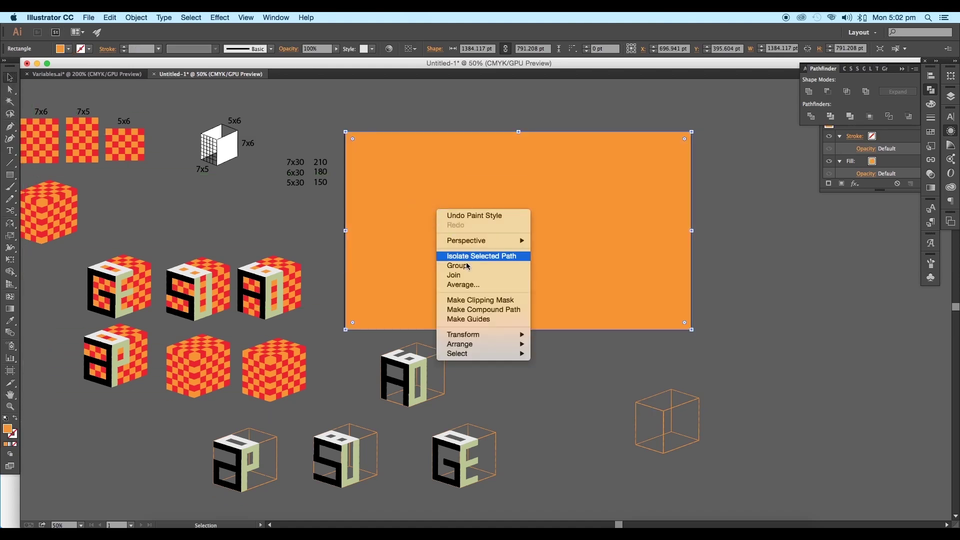
{"action": "mouse_move", "coordinate": [480, 344]}
{"action": "left_click", "coordinate": [556, 373]}
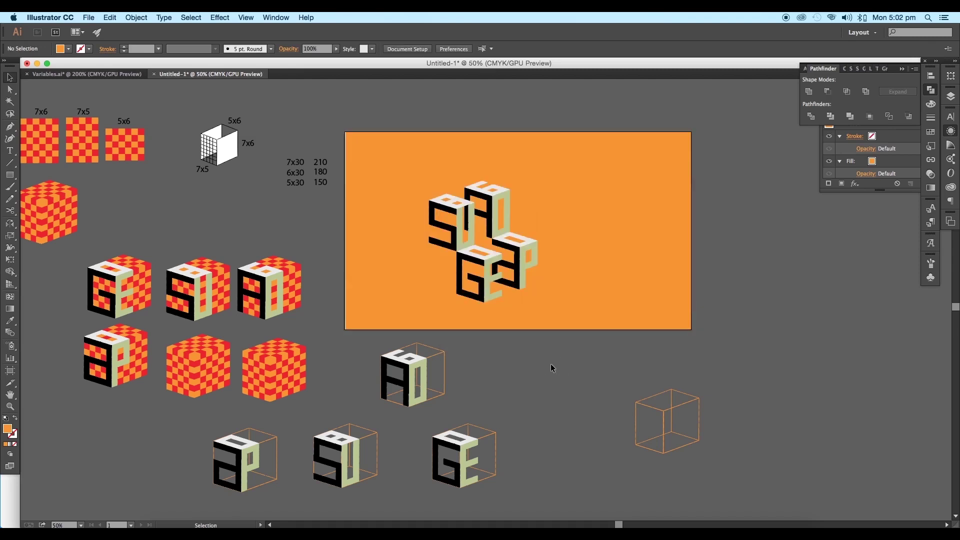
Switch to Variables.ai and copy the lower a/E cube's three letter faces onto the orange artboard as a colour reference
{"action": "left_click", "coordinate": [126, 75]}
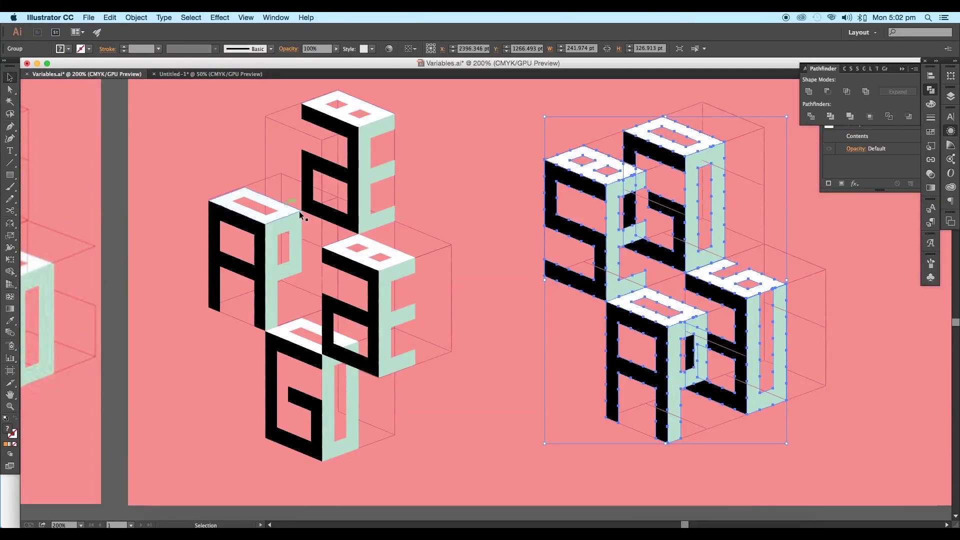
{"action": "left_click", "coordinate": [374, 314]}
{"action": "left_click", "coordinate": [370, 306], "text": "shift"}
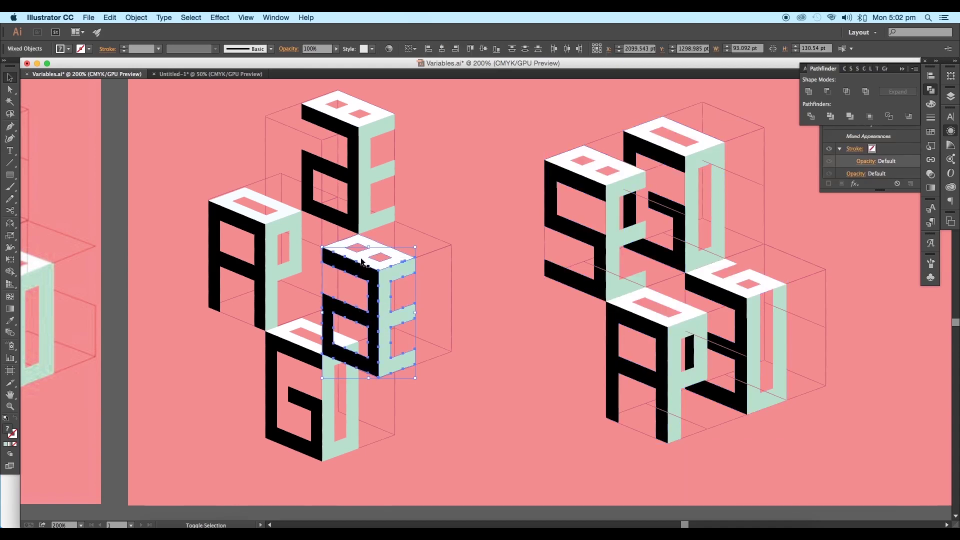
{"action": "left_click_drag", "start_coordinate": [361, 261], "coordinate": [590, 180]}
{"action": "left_click", "coordinate": [622, 232]}
{"action": "scroll", "coordinate": [623, 233], "scroll_direction": "up", "scroll_amount": 3}
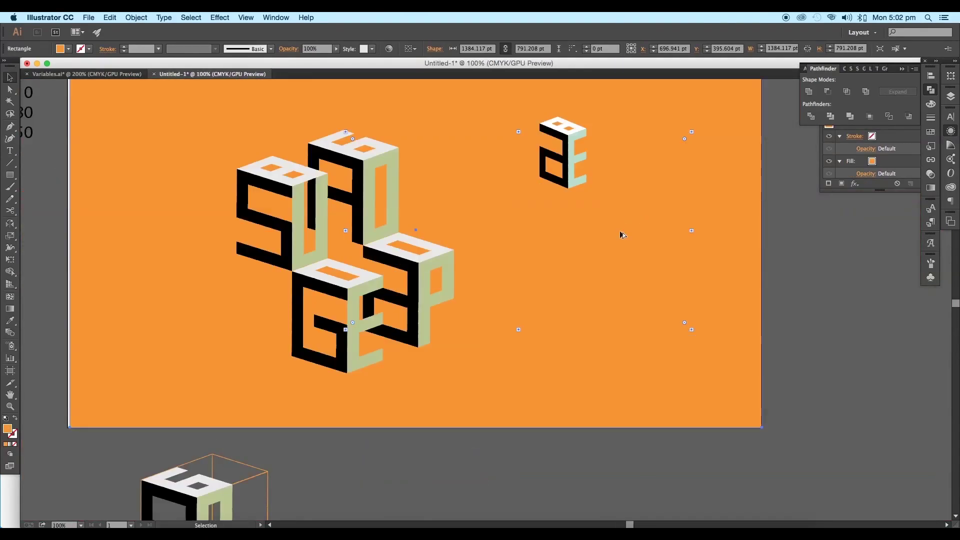
Recolour the stacked lettering's right-side P, O, U and E faces with the mint green sampled from the reference cube
{"action": "left_click_drag", "start_coordinate": [638, 266], "coordinate": [761, 411]}
{"action": "left_click", "coordinate": [403, 328]}
{"action": "key", "text": "super+minus"}
{"action": "left_click", "coordinate": [489, 283]}
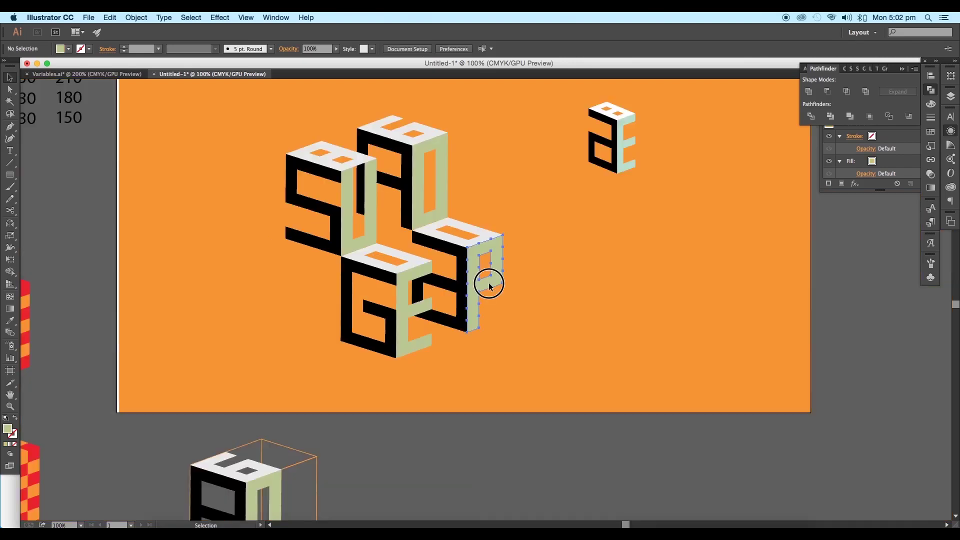
{"action": "left_click", "coordinate": [441, 208], "text": "shift"}
{"action": "left_click", "coordinate": [372, 212], "text": "shift"}
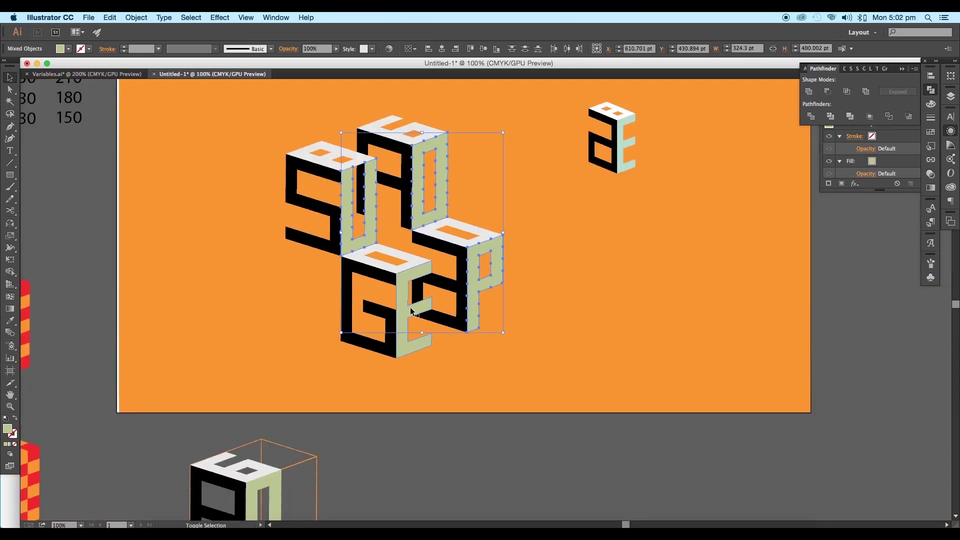
{"action": "key", "text": "i"}
{"action": "left_click", "coordinate": [622, 168]}
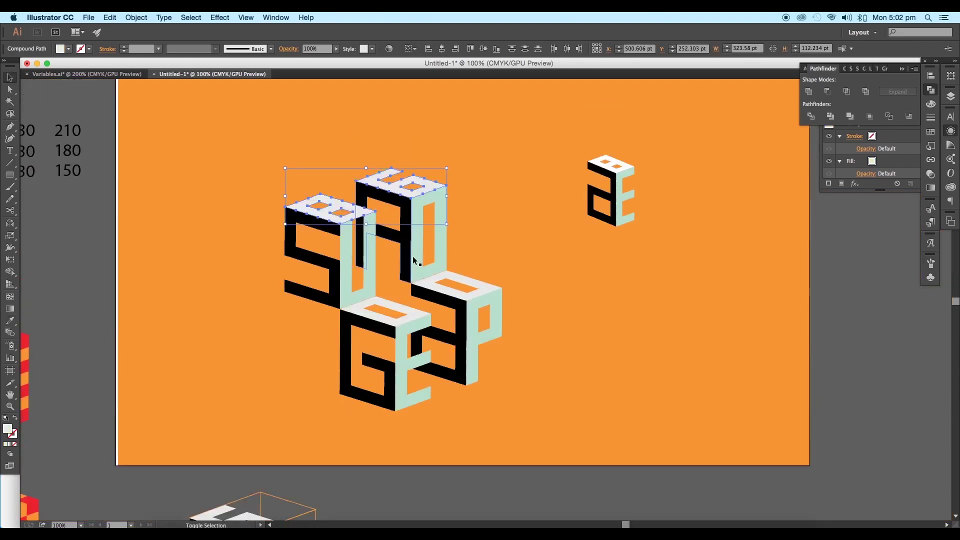
Recolour the four top faces of the stacked lettering with the white sampled from the reference cube's top face
{"action": "left_click", "coordinate": [452, 286], "text": "shift"}
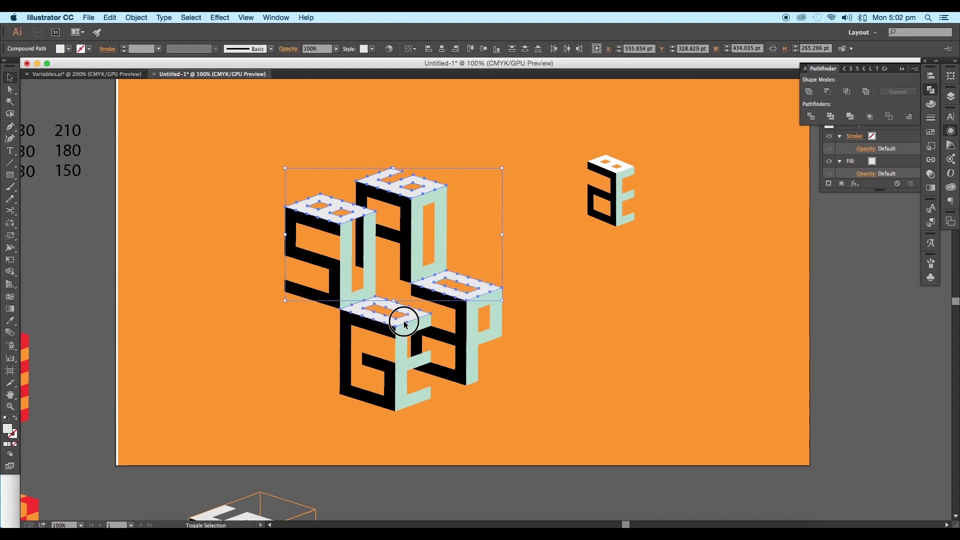
{"action": "left_click", "coordinate": [404, 324], "text": "shift"}
{"action": "key", "text": "i"}
{"action": "left_click", "coordinate": [609, 160]}
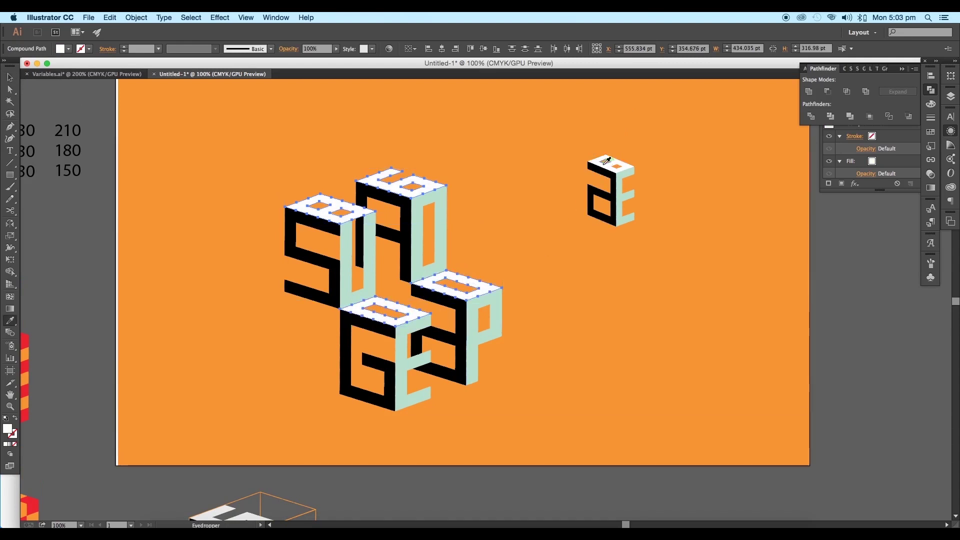
Set the background rectangle's fill colour to f58b8e
{"action": "left_click", "coordinate": [10, 78]}
{"action": "left_click", "coordinate": [249, 222]}
{"action": "scroll", "coordinate": [304, 261], "scroll_direction": "right", "scroll_amount": 2}
{"action": "key", "text": "super+minus"}
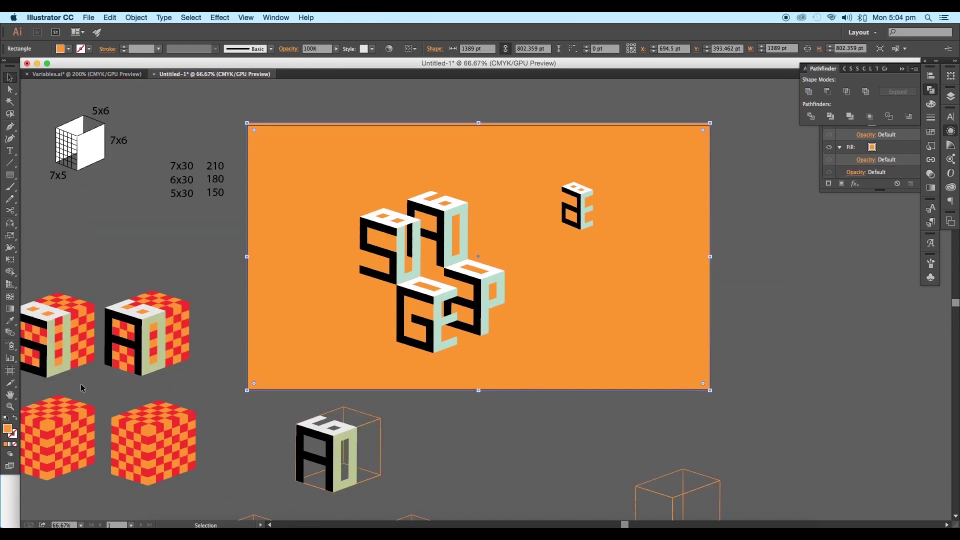
{"action": "double_click", "coordinate": [8, 429]}
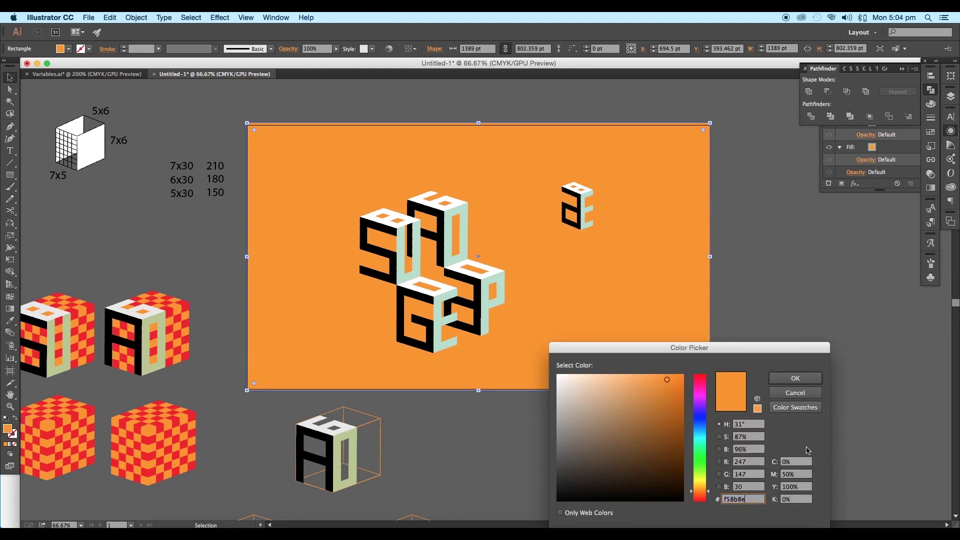
{"action": "left_click", "coordinate": [787, 377]}
{"action": "left_click", "coordinate": [736, 359]}
Select all letter faces of the four stacked cubes on the artboard and group them
{"action": "scroll", "coordinate": [615, 367], "scroll_direction": "up", "scroll_amount": 2}
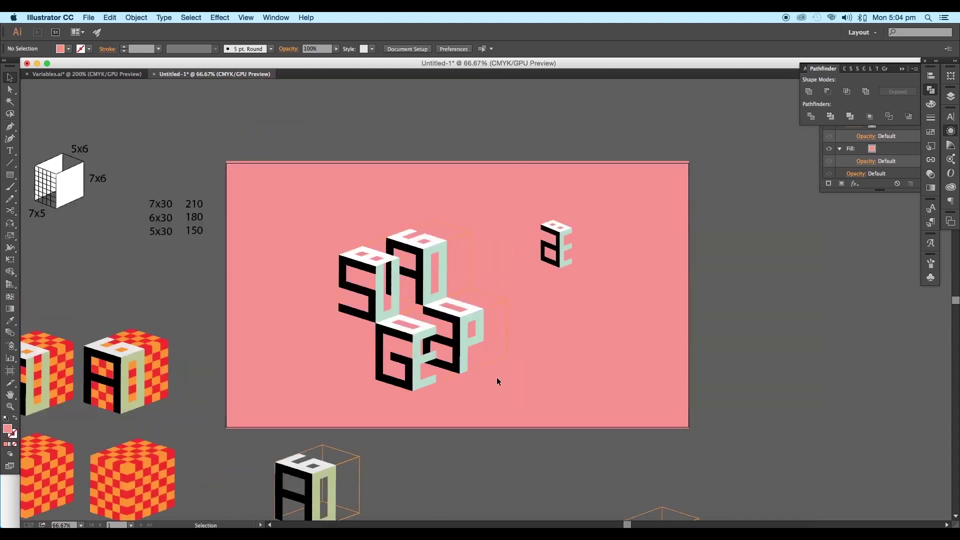
{"action": "left_click_drag", "start_coordinate": [509, 397], "coordinate": [347, 245]}
{"action": "left_click", "coordinate": [509, 407]}
{"action": "key", "text": "super+equal"}
{"action": "left_click", "coordinate": [407, 383]}
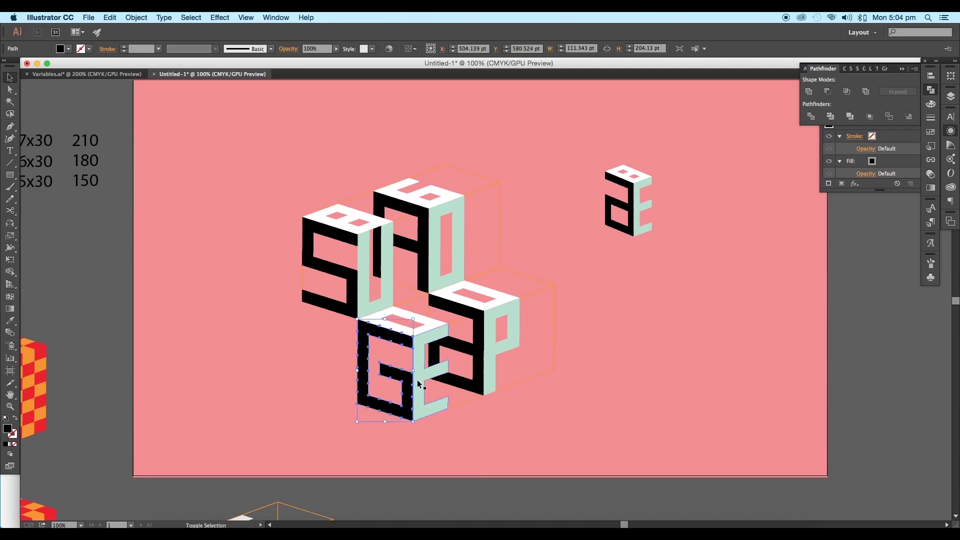
{"action": "left_click", "coordinate": [418, 383], "text": "shift"}
{"action": "left_click", "coordinate": [427, 328], "text": "shift"}
{"action": "left_click", "coordinate": [463, 312], "text": "shift"}
{"action": "left_click", "coordinate": [501, 300], "text": "shift"}
{"action": "left_click", "coordinate": [491, 327], "text": "shift"}
{"action": "left_click", "coordinate": [434, 260], "text": "shift"}
{"action": "left_click", "coordinate": [361, 230], "text": "shift"}
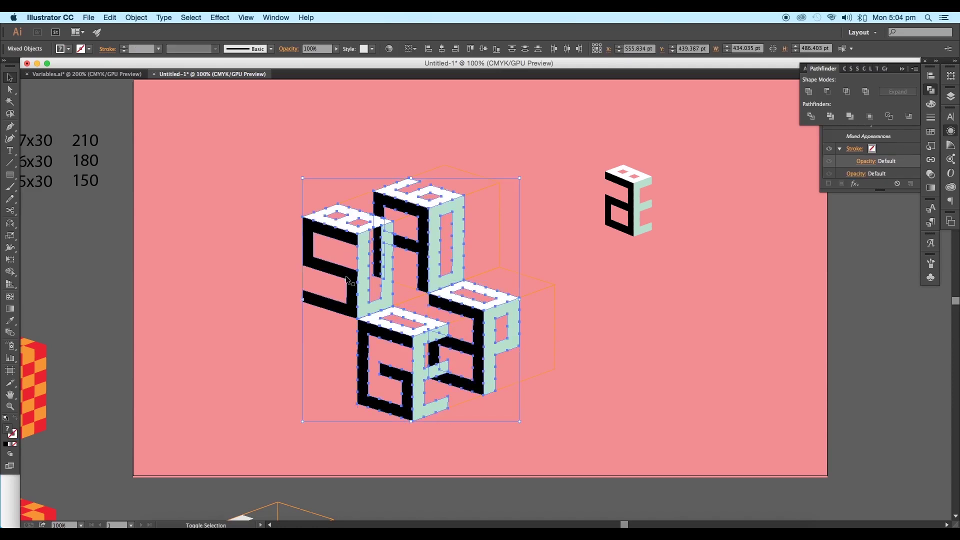
{"action": "key", "text": "a"}
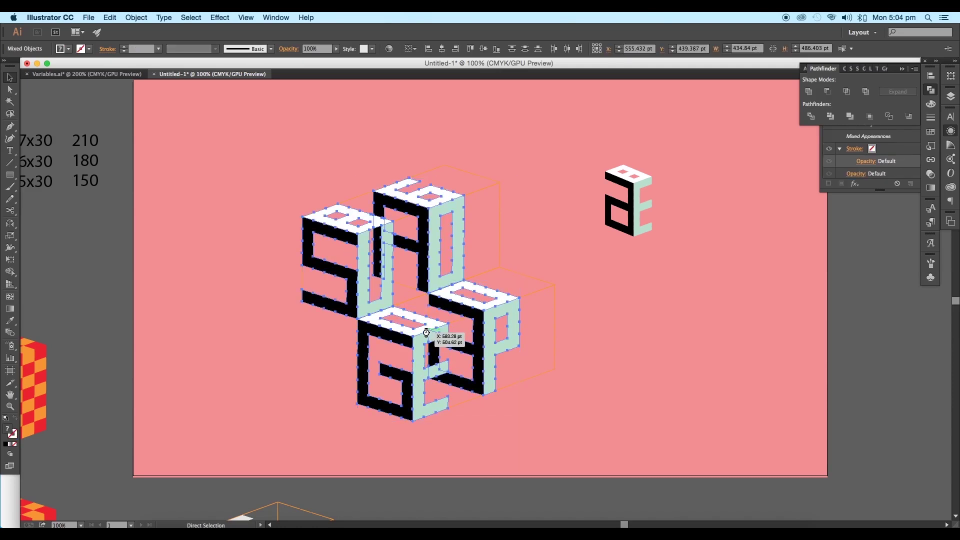
{"action": "key", "text": "super+g"}
{"action": "key", "text": "v"}
{"action": "left_click_drag", "start_coordinate": [484, 340], "coordinate": [470, 338]}
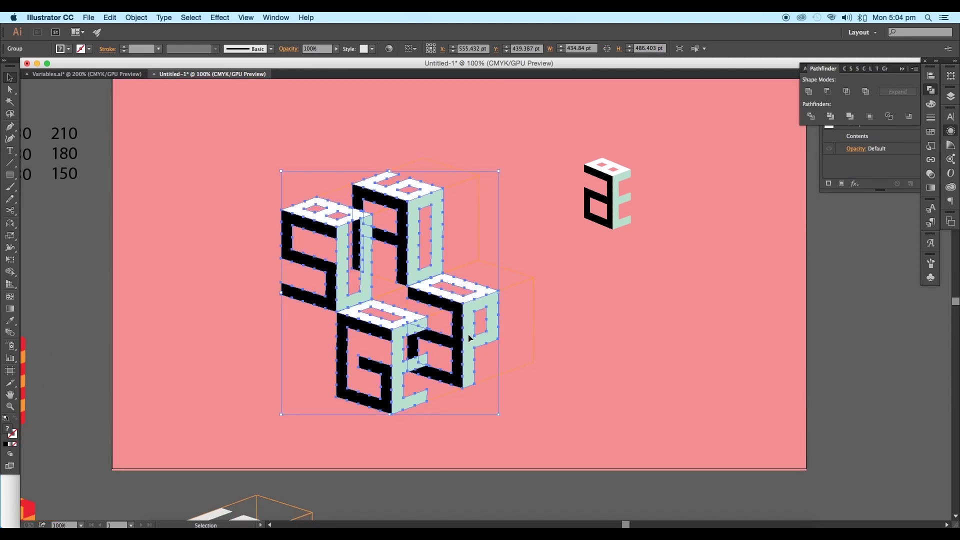
{"action": "key", "text": "a"}
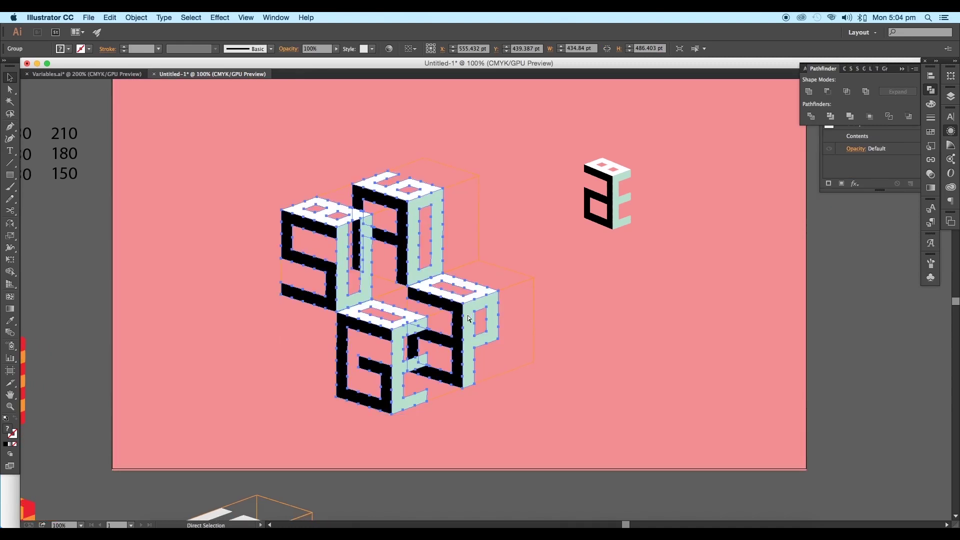
{"action": "key", "text": "shift+super+a"}
Give the stacked cubes' outlines a pink stroke of about C 10, M 75, Y 24, K 0 and a 0.75 pt weight
{"action": "left_click_drag", "start_coordinate": [553, 424], "coordinate": [250, 157]}
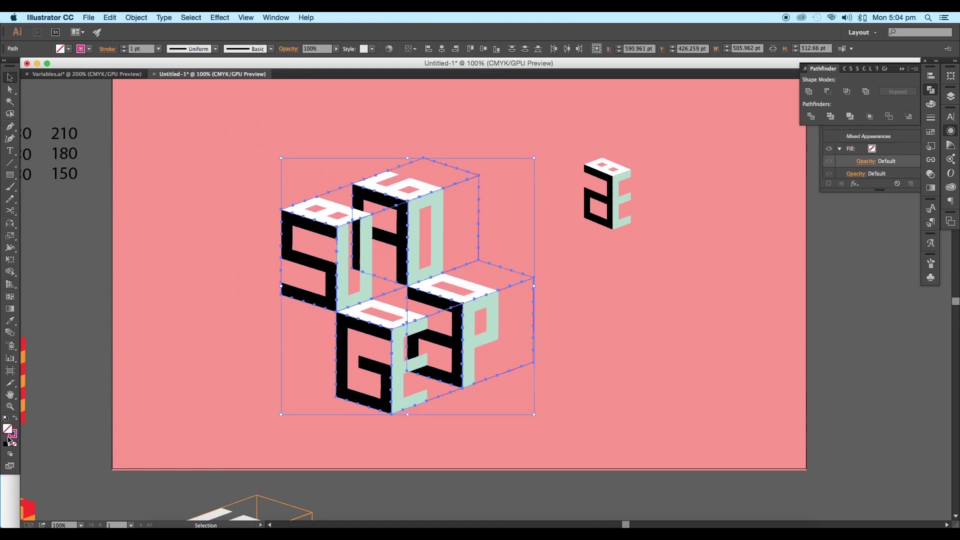
{"action": "double_click", "coordinate": [13, 436]}
{"action": "left_click_drag", "start_coordinate": [633, 392], "coordinate": [624, 392]}
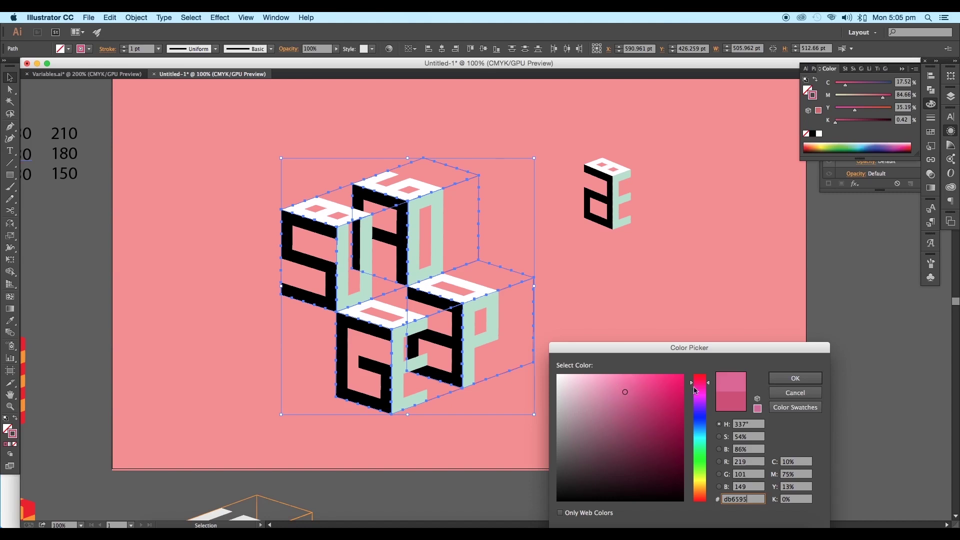
{"action": "left_click", "coordinate": [798, 380]}
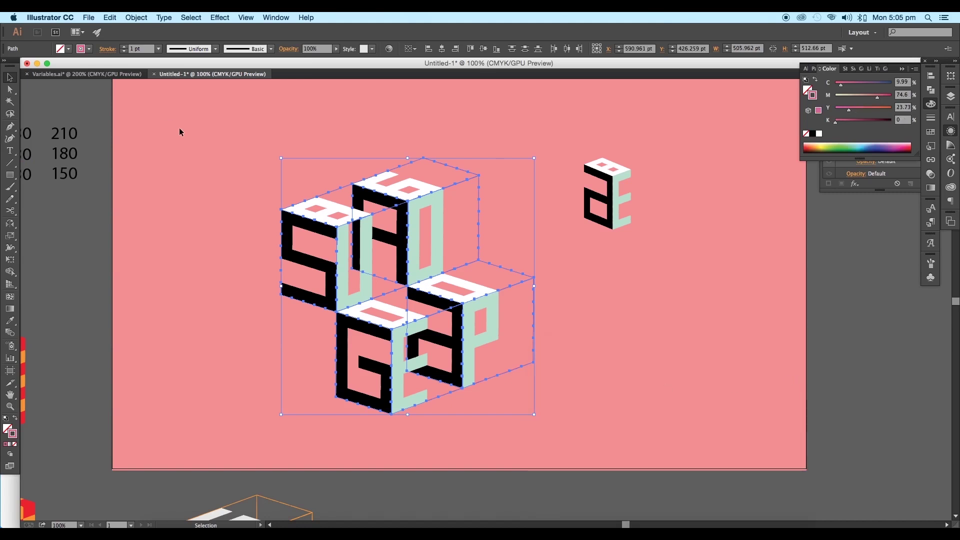
{"action": "left_click", "coordinate": [159, 49]}
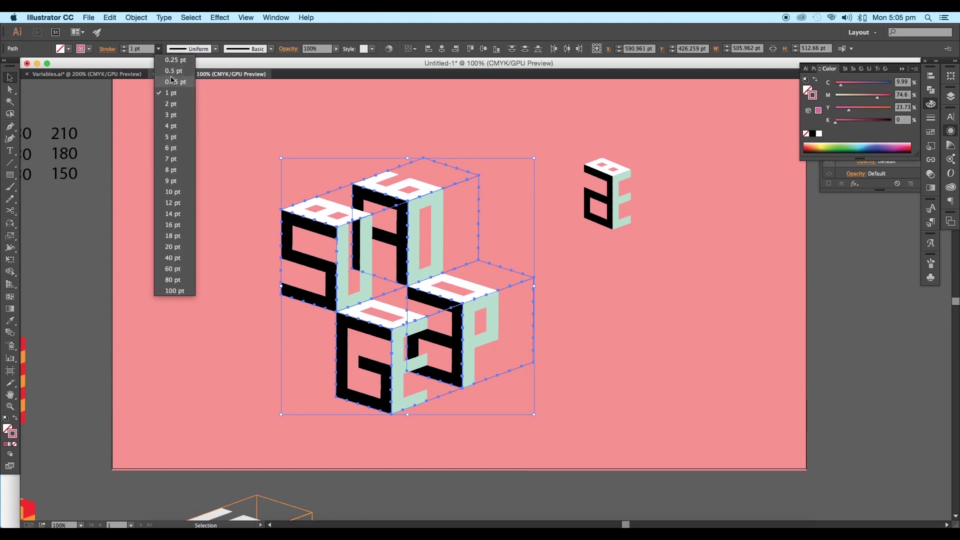
{"action": "left_click", "coordinate": [171, 79]}
{"action": "left_click", "coordinate": [173, 119]}
{"action": "scroll", "coordinate": [386, 274], "scroll_direction": "down", "scroll_amount": 2}
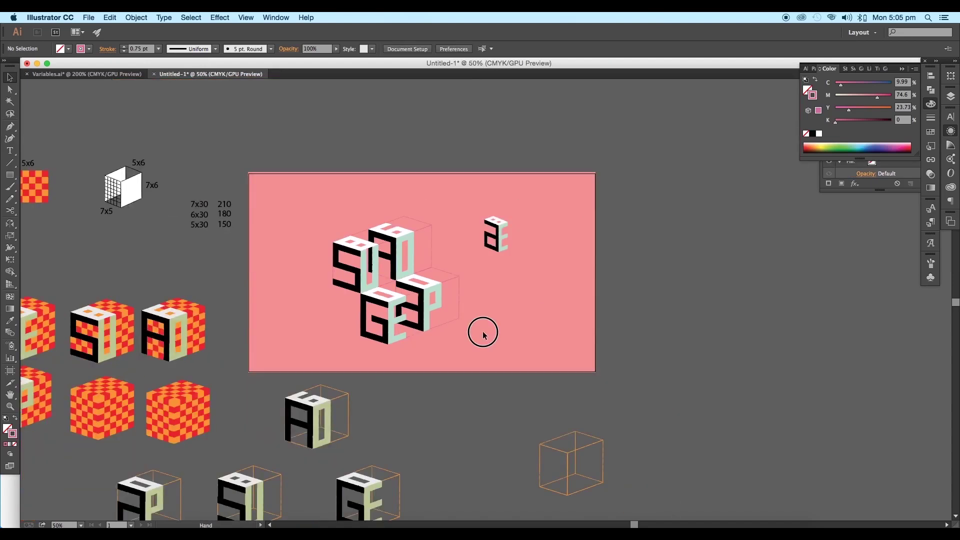
Set the outline stroke of the four loose lettering cubes below the artboard to colour cc6087
{"action": "left_click_drag", "start_coordinate": [483, 334], "coordinate": [471, 238]}
{"action": "left_click", "coordinate": [385, 422]}
{"action": "left_click", "coordinate": [330, 330], "text": "shift"}
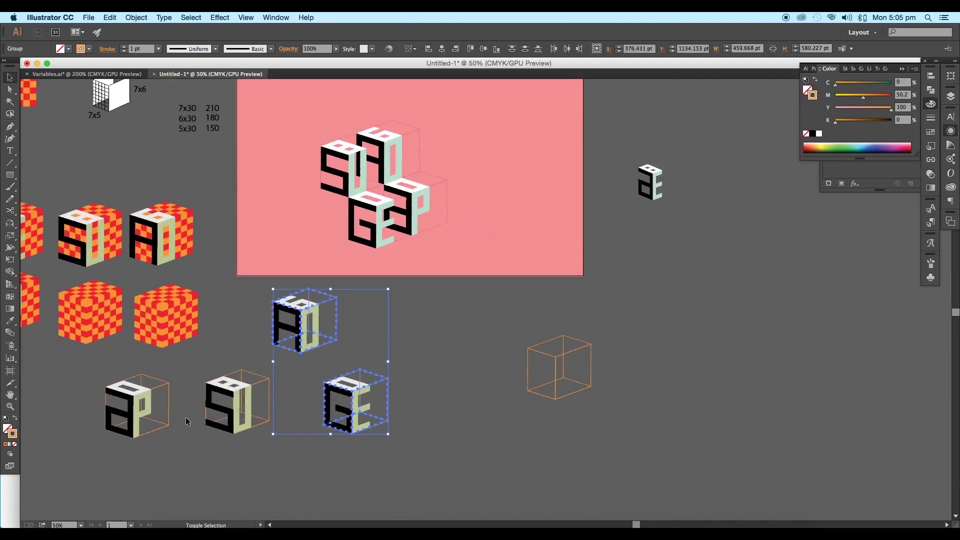
{"action": "left_click", "coordinate": [165, 421], "text": "shift"}
{"action": "scroll", "coordinate": [284, 385], "scroll_direction": "up", "scroll_amount": 2}
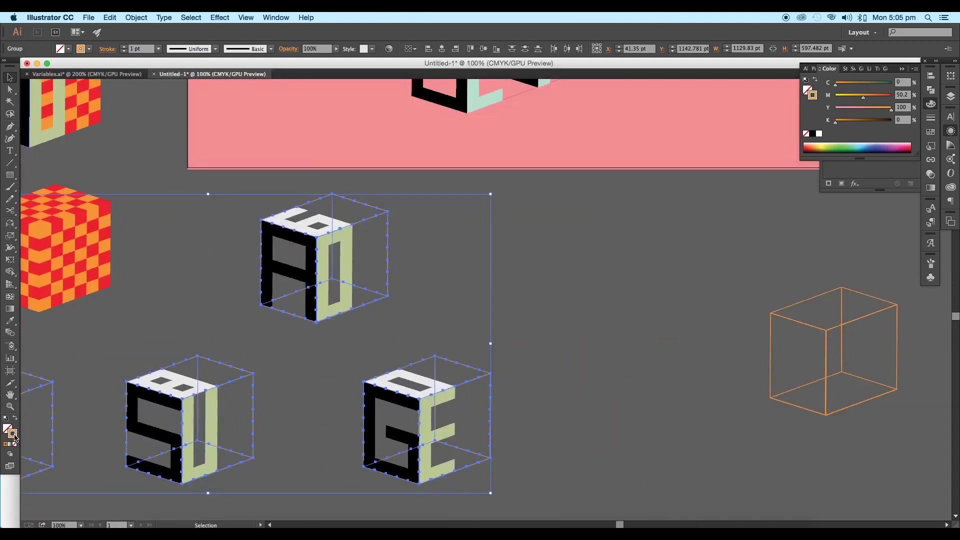
{"action": "double_click", "coordinate": [14, 434]}
{"action": "type", "text": "c1537b"}
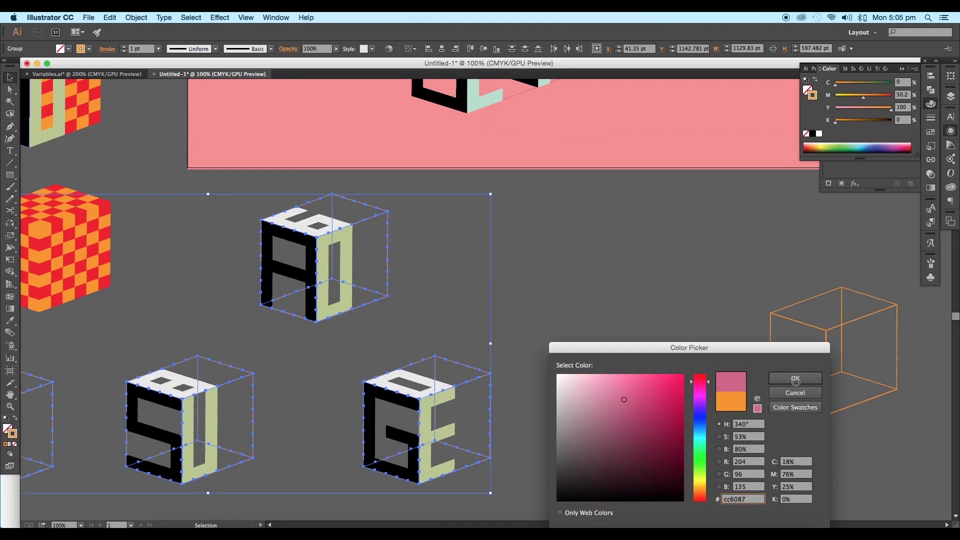
{"action": "left_click", "coordinate": [796, 379]}
{"action": "left_click", "coordinate": [206, 269]}
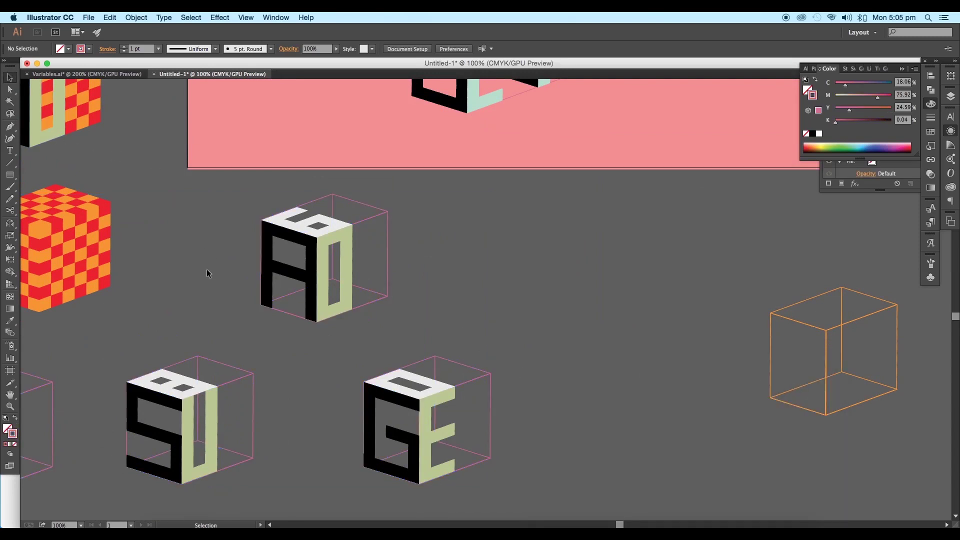
Select the four loose lettering cubes and move them onto the empty canvas to the right of the artboard
{"action": "key", "text": "super+minus"}
{"action": "left_click_drag", "start_coordinate": [371, 302], "coordinate": [513, 288]}
{"action": "left_click", "coordinate": [550, 332]}
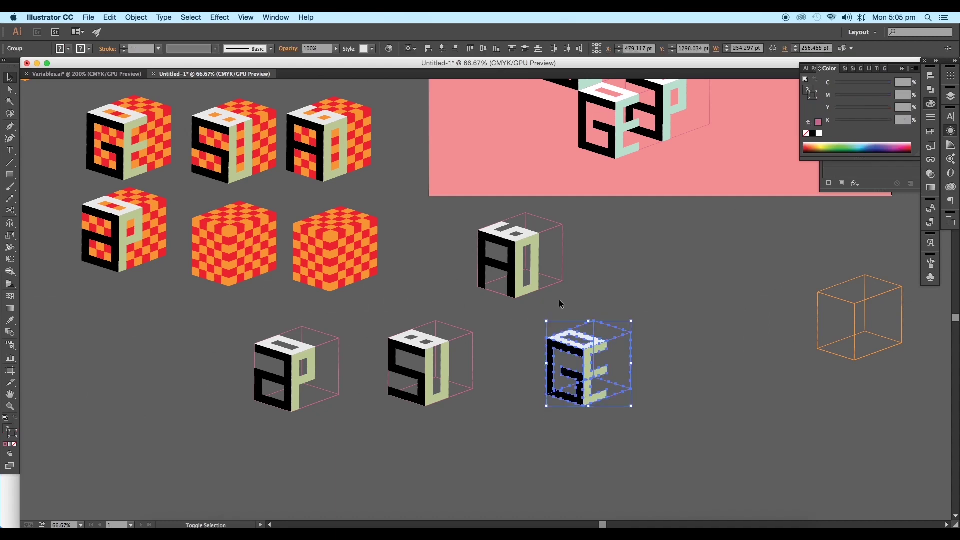
{"action": "left_click_drag", "start_coordinate": [458, 210], "coordinate": [457, 208]}
{"action": "left_click_drag", "start_coordinate": [408, 295], "coordinate": [476, 431]}
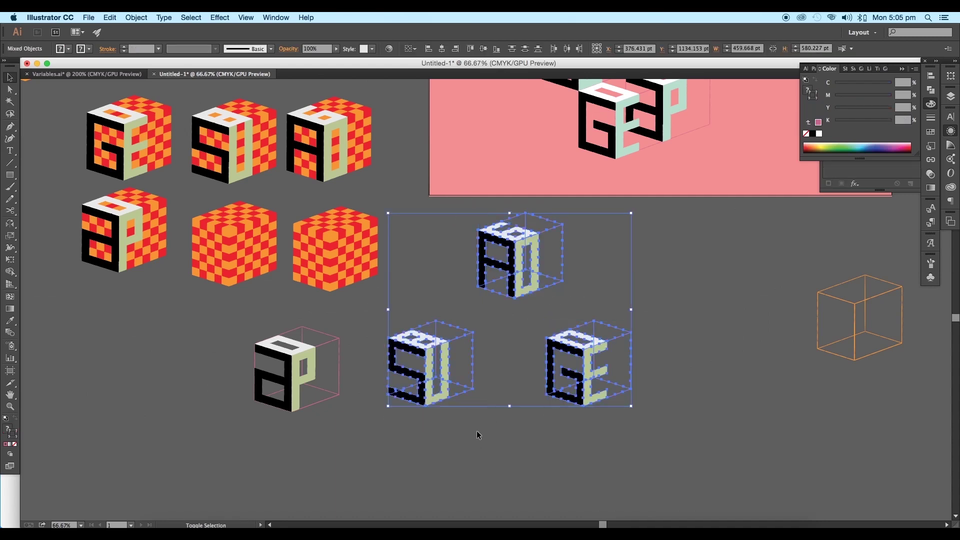
{"action": "left_click_drag", "start_coordinate": [326, 407], "coordinate": [224, 325]}
{"action": "left_click_drag", "start_coordinate": [303, 373], "coordinate": [720, 178]}
{"action": "left_click_drag", "start_coordinate": [719, 178], "coordinate": [714, 385]}
{"action": "left_click", "coordinate": [622, 432]}
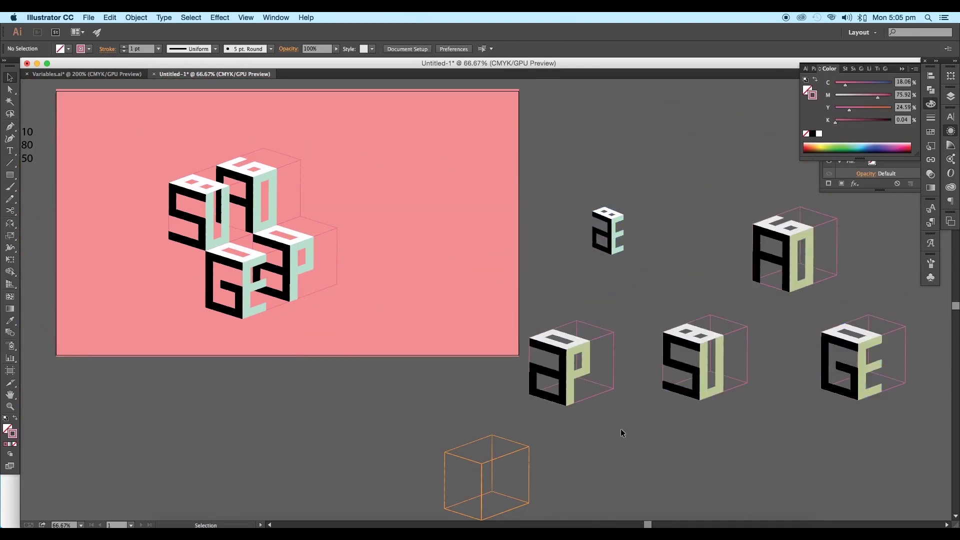
Start a second stack on the artboard with the AP cube on top and the SU cube at its lower front corner
{"action": "left_click_drag", "start_coordinate": [563, 341], "coordinate": [423, 230]}
{"action": "left_click_drag", "start_coordinate": [430, 290], "coordinate": [417, 227]}
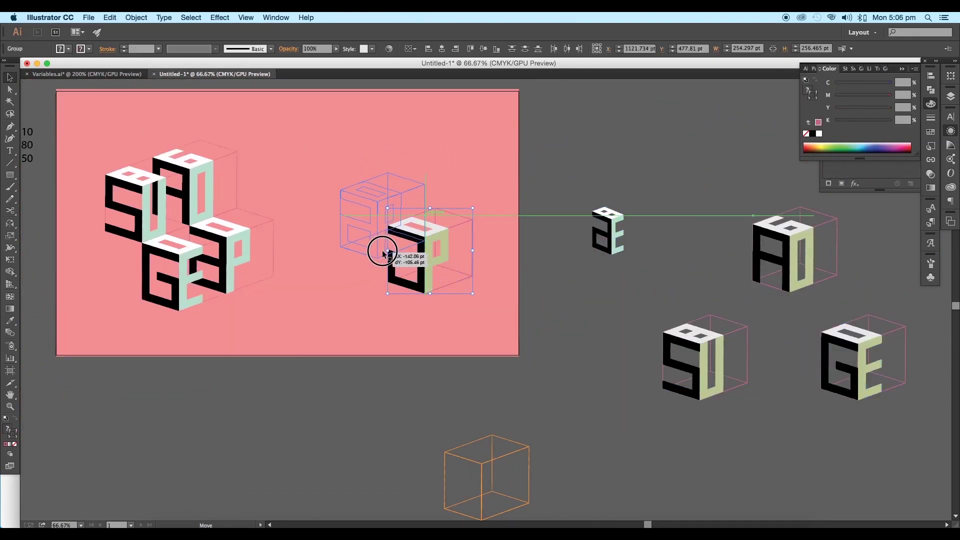
{"action": "left_click_drag", "start_coordinate": [434, 241], "coordinate": [470, 279]}
{"action": "left_click_drag", "start_coordinate": [452, 270], "coordinate": [440, 252]}
{"action": "left_click_drag", "start_coordinate": [690, 333], "coordinate": [487, 314]}
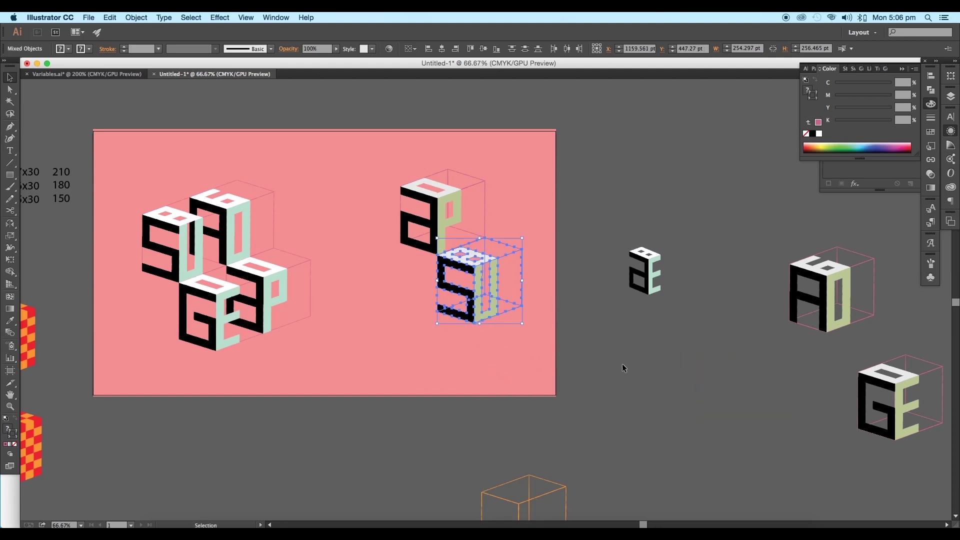
Add the AO cube below and the GE cube on the left of the second stack, fitting their corners to the neighbouring cubes
{"action": "left_click_drag", "start_coordinate": [849, 325], "coordinate": [432, 324]}
{"action": "key", "text": "super+equal"}
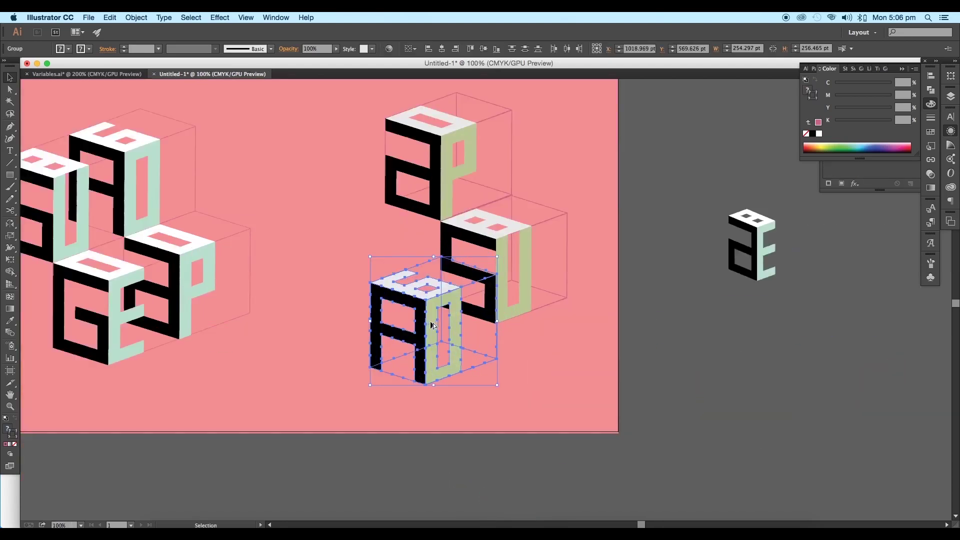
{"action": "scroll", "coordinate": [433, 326], "scroll_direction": "up", "scroll_amount": 2}
{"action": "scroll", "coordinate": [446, 321], "scroll_direction": "down", "scroll_amount": 2}
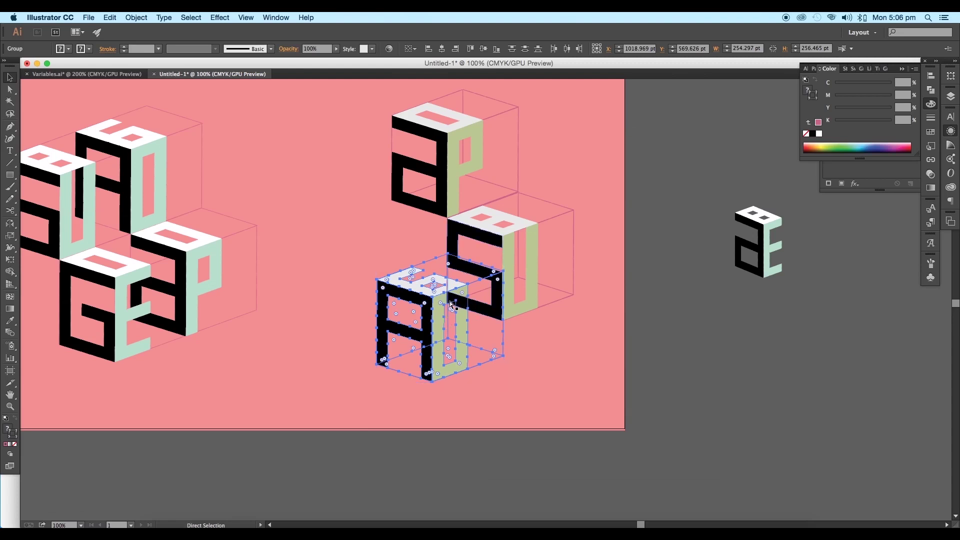
{"action": "left_click", "coordinate": [449, 306], "text": "super"}
{"action": "left_click", "coordinate": [449, 305], "text": "super"}
{"action": "left_click_drag", "start_coordinate": [415, 296], "coordinate": [482, 343]}
{"action": "key", "text": "super+minus"}
{"action": "key", "text": "super+minus"}
{"action": "key", "text": "super+minus"}
{"action": "key", "text": "super+minus"}
{"action": "key", "text": "super+equal"}
{"action": "key", "text": "super+equal"}
{"action": "key", "text": "super+equal"}
{"action": "key", "text": "super+equal"}
{"action": "key", "text": "super+equal"}
{"action": "key", "text": "super+equal"}
{"action": "key", "text": "super+equal"}
{"action": "key", "text": "super+equal"}
{"action": "key", "text": "super+minus"}
{"action": "key", "text": "super+minus"}
{"action": "key", "text": "super+minus"}
{"action": "key", "text": "super+minus"}
{"action": "key", "text": "super+minus"}
{"action": "key", "text": "super+minus"}
{"action": "key", "text": "super+minus"}
{"action": "left_click", "coordinate": [588, 390]}
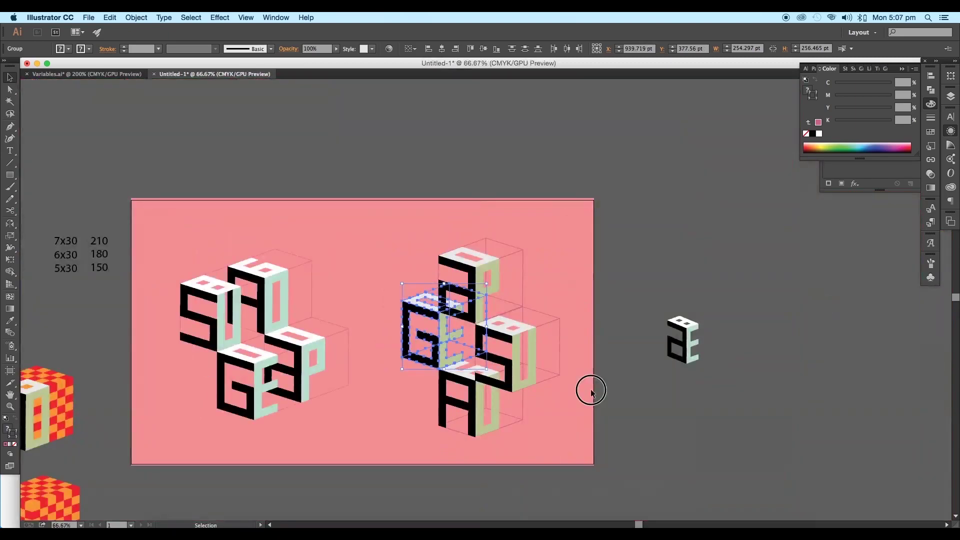
Recolour the right-hand letter faces of the second stack with the mint green sampled from the first stack
{"action": "left_click_drag", "start_coordinate": [536, 397], "coordinate": [679, 340]}
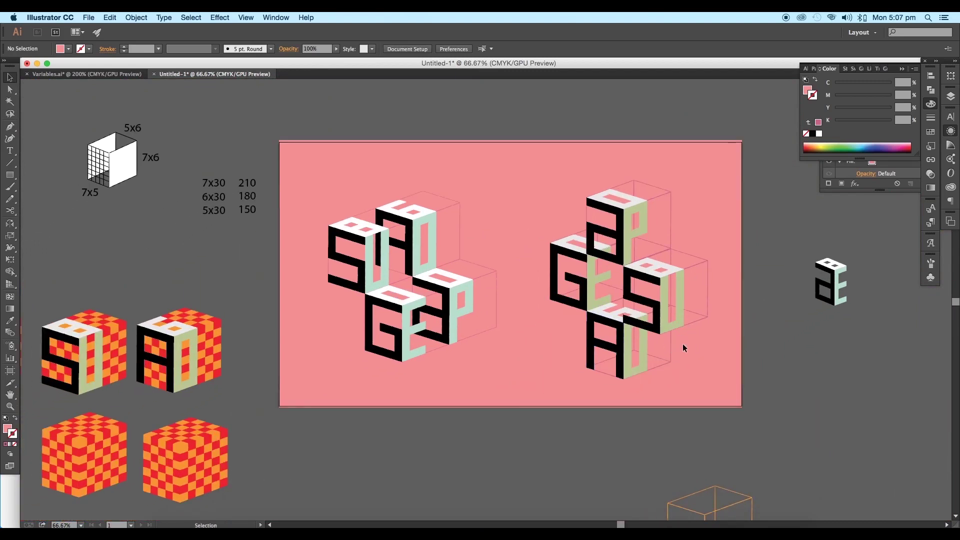
{"action": "left_click", "coordinate": [635, 361]}
{"action": "left_click", "coordinate": [614, 297]}
{"action": "left_click", "coordinate": [598, 294]}
{"action": "left_click", "coordinate": [643, 231], "text": "shift"}
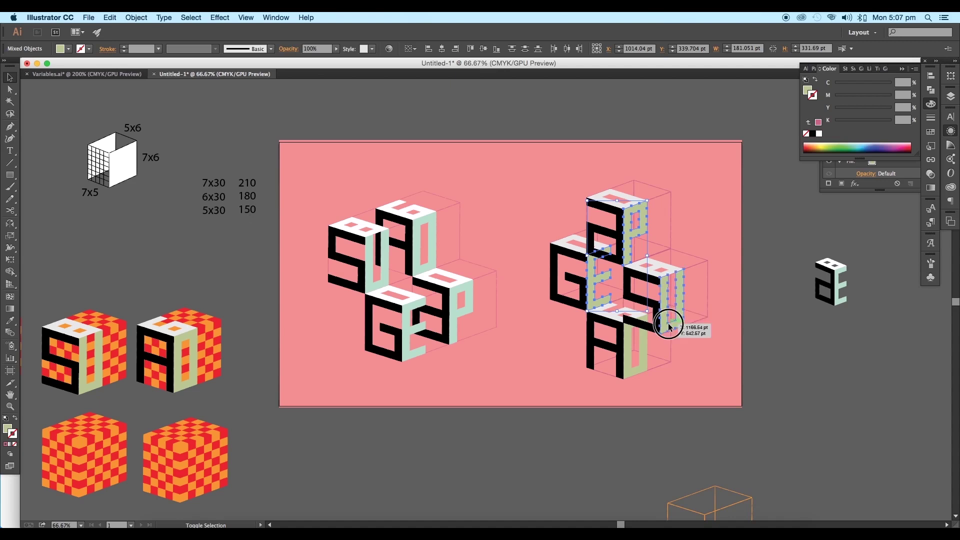
{"action": "left_click", "coordinate": [648, 360], "text": "shift"}
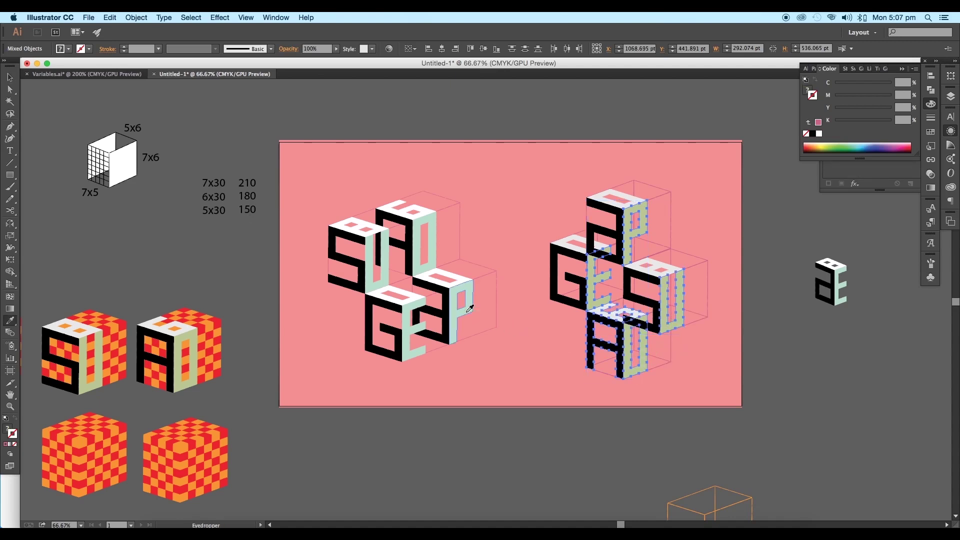
{"action": "left_click", "coordinate": [470, 308]}
Ungroup the bottom AO cube's letter faces and select its A face
{"action": "left_click", "coordinate": [635, 375]}
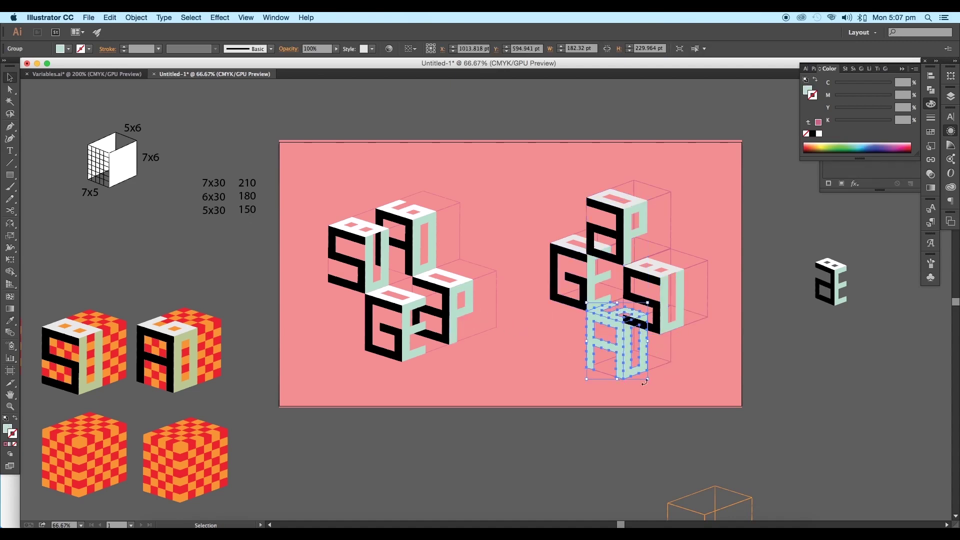
{"action": "right_click", "coordinate": [644, 382]}
{"action": "left_click", "coordinate": [652, 429]}
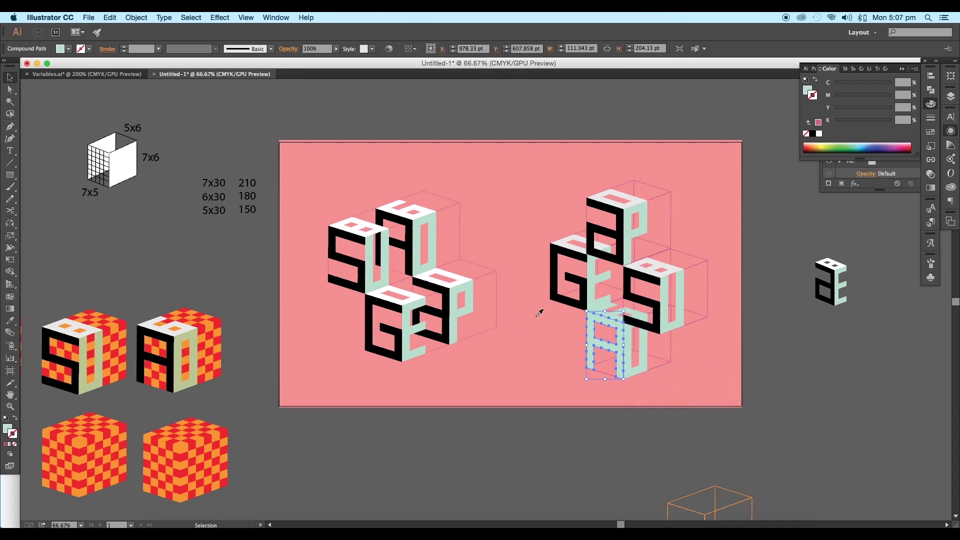
Recolour the four top faces of the second stack with the white sampled from the first stack's top faces
{"action": "left_click", "coordinate": [603, 305], "text": "super"}
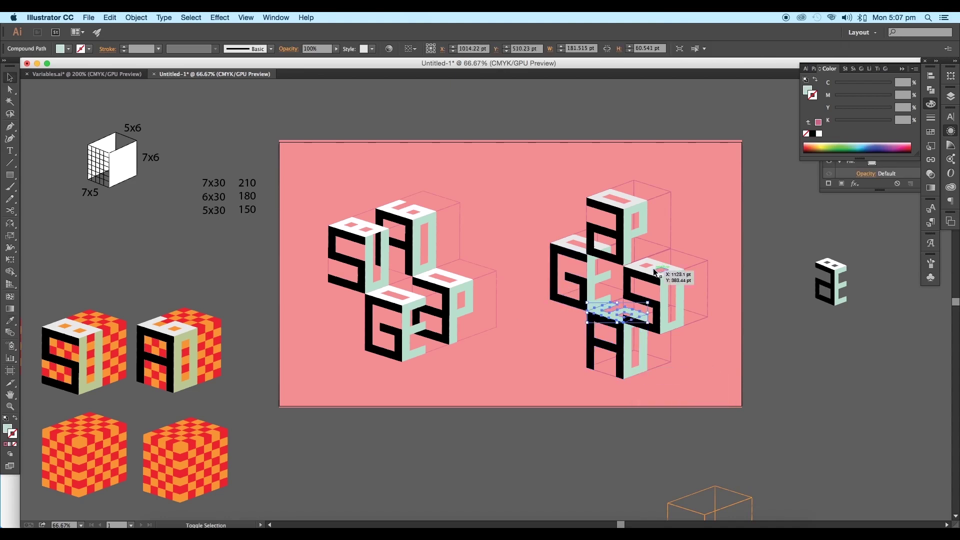
{"action": "left_click", "coordinate": [654, 272], "text": "shift"}
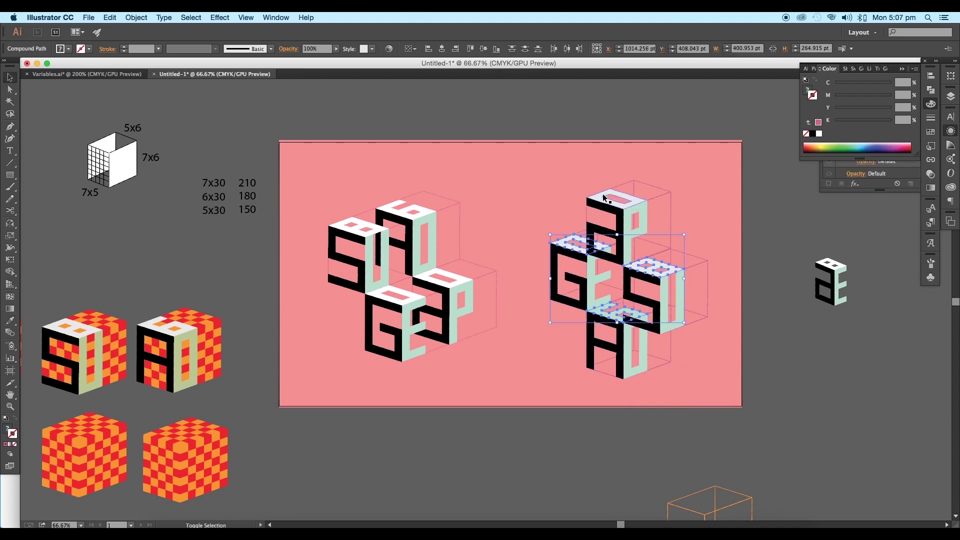
{"action": "left_click", "coordinate": [446, 276]}
Match the second stack's cube outlines to the first stack's pink 0.75 pt stroke
{"action": "left_click", "coordinate": [311, 133]}
{"action": "left_click_drag", "start_coordinate": [523, 231], "coordinate": [432, 188]}
{"action": "left_click_drag", "start_coordinate": [663, 270], "coordinate": [673, 275]}
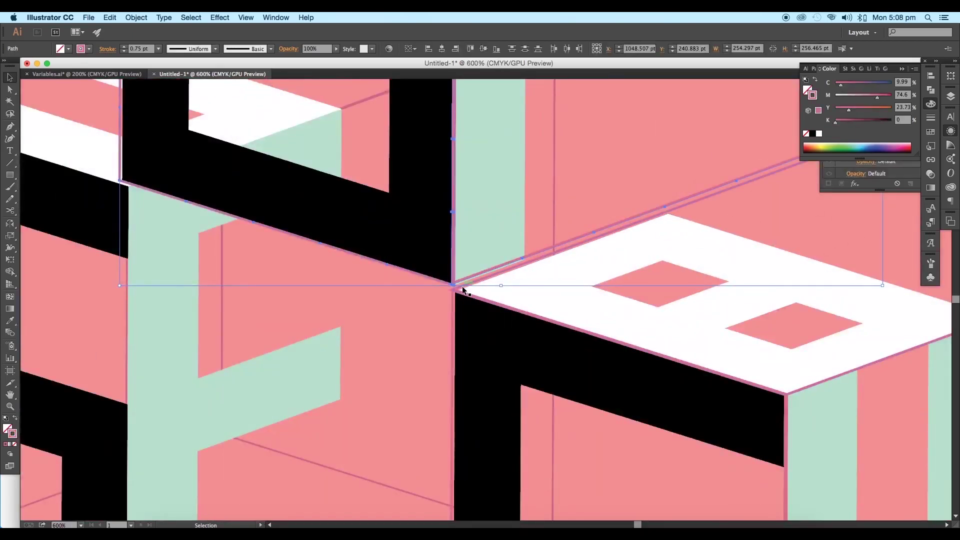
Align the top AP cube's outline and letter faces with the corner of the cube beneath it
{"action": "left_click_drag", "start_coordinate": [453, 284], "coordinate": [518, 434]}
{"action": "left_click", "coordinate": [448, 273]}
{"action": "left_click", "coordinate": [462, 275], "text": "shift"}
{"action": "key", "text": "super+minus"}
{"action": "key", "text": "super+minus"}
{"action": "scroll", "coordinate": [524, 386], "scroll_direction": "up", "scroll_amount": 8}
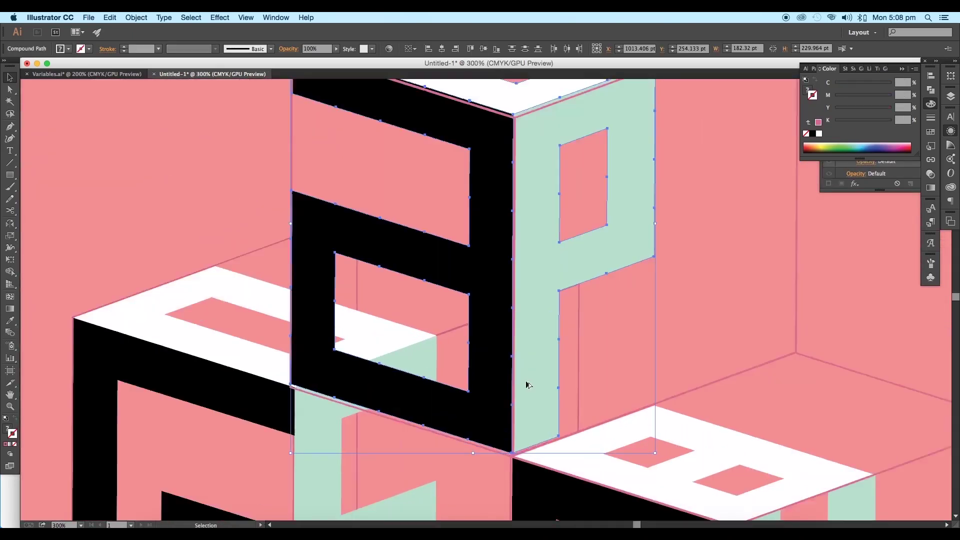
{"action": "left_click_drag", "start_coordinate": [514, 375], "coordinate": [515, 390]}
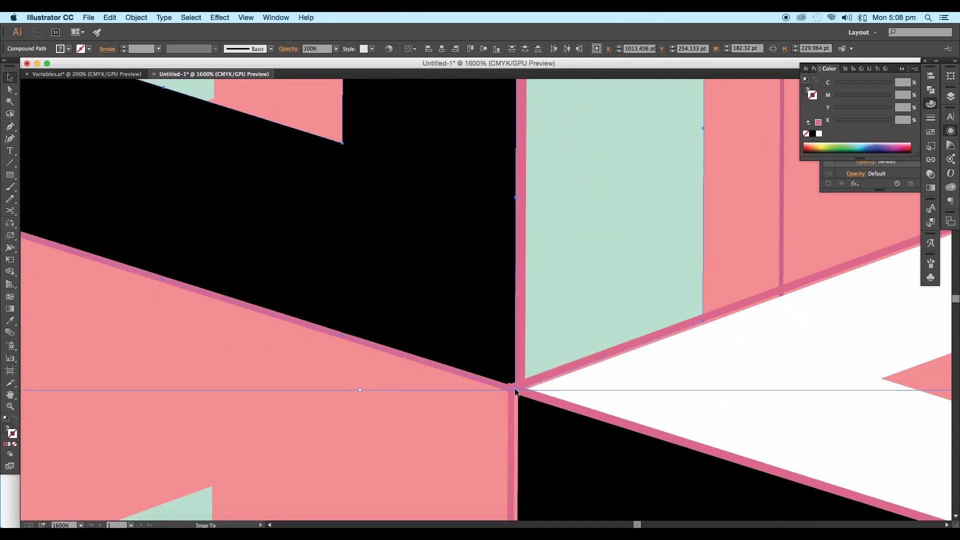
{"action": "scroll", "coordinate": [515, 389], "scroll_direction": "down", "scroll_amount": 8}
Swap the SU and GE cubes in the second stack and snap the GE cube's outline to the neighbouring corner
{"action": "left_click", "coordinate": [660, 183]}
{"action": "left_click_drag", "start_coordinate": [439, 470], "coordinate": [620, 323]}
{"action": "scroll", "coordinate": [602, 349], "scroll_direction": "up", "scroll_amount": 8}
{"action": "scroll", "coordinate": [594, 373], "scroll_direction": "up", "scroll_amount": 5}
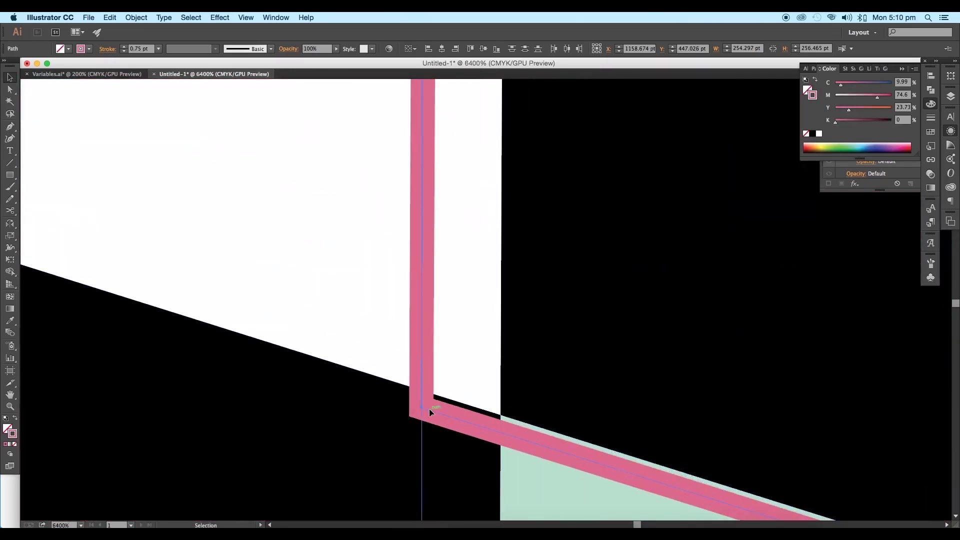
{"action": "left_click_drag", "start_coordinate": [472, 409], "coordinate": [506, 419]}
{"action": "scroll", "coordinate": [506, 420], "scroll_direction": "down", "scroll_amount": 10}
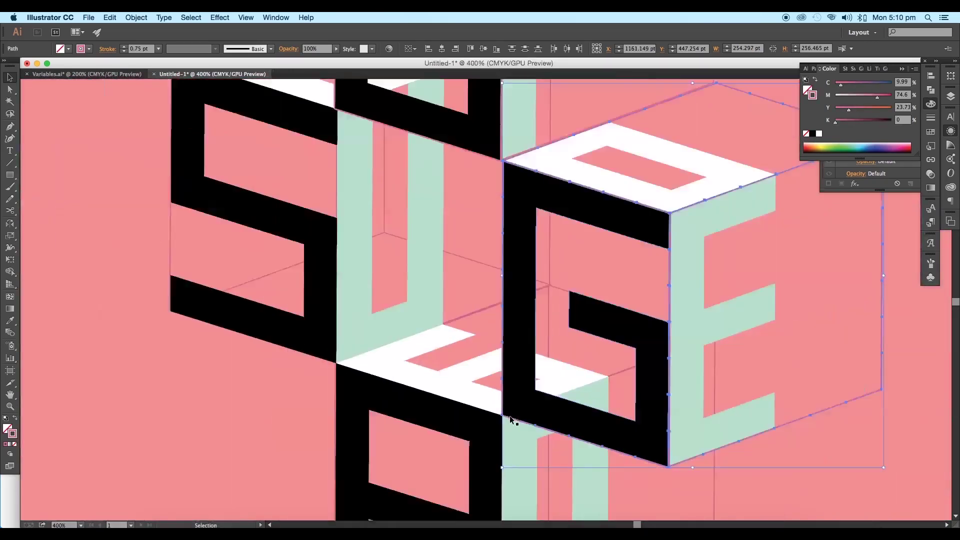
Select the GE cube's letter faces and bring them in front of its pink outline
{"action": "left_click", "coordinate": [715, 445]}
{"action": "left_click_drag", "start_coordinate": [715, 445], "coordinate": [743, 424]}
{"action": "left_click", "coordinate": [686, 410]}
{"action": "left_click", "coordinate": [639, 257], "text": "shift"}
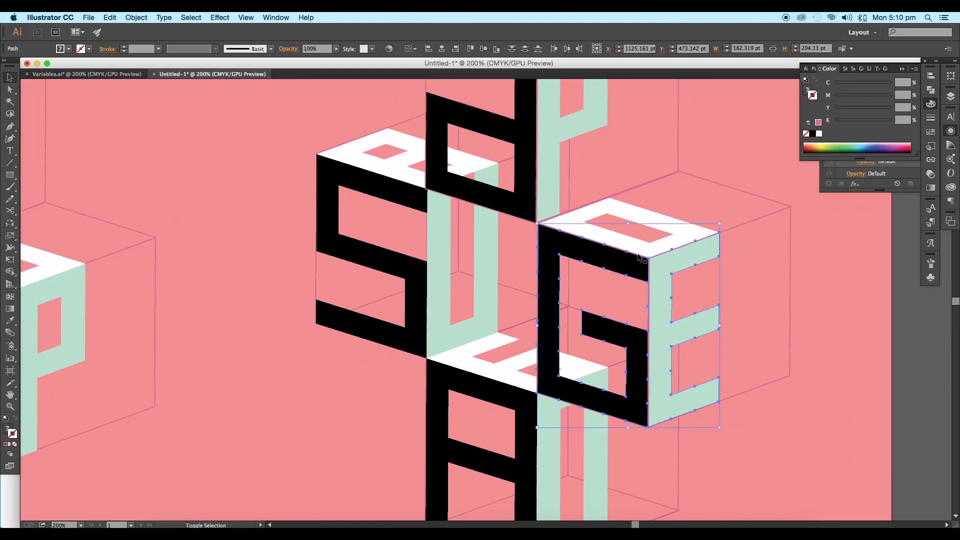
{"action": "right_click", "coordinate": [652, 299]}
{"action": "mouse_move", "coordinate": [739, 392]}
{"action": "left_click", "coordinate": [780, 389]}
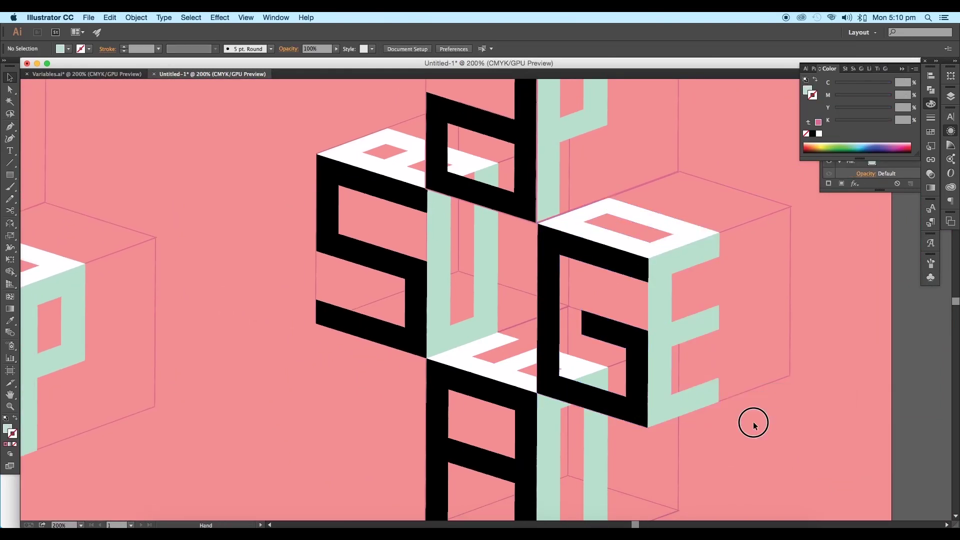
Bring the top AP cube's letter faces in front of its pink outline
{"action": "scroll", "coordinate": [752, 421], "scroll_direction": "up", "scroll_amount": 3}
{"action": "right_click", "coordinate": [575, 165]}
{"action": "mouse_move", "coordinate": [591, 236]}
{"action": "left_click", "coordinate": [693, 235]}
Snap the AP cube's letter faces to the upper front corner of the GE cube
{"action": "scroll", "coordinate": [645, 425], "scroll_direction": "down", "scroll_amount": 2}
{"action": "left_click_drag", "start_coordinate": [645, 425], "coordinate": [679, 260]}
{"action": "left_click", "coordinate": [680, 260]}
{"action": "scroll", "coordinate": [654, 356], "scroll_direction": "up", "scroll_amount": 4}
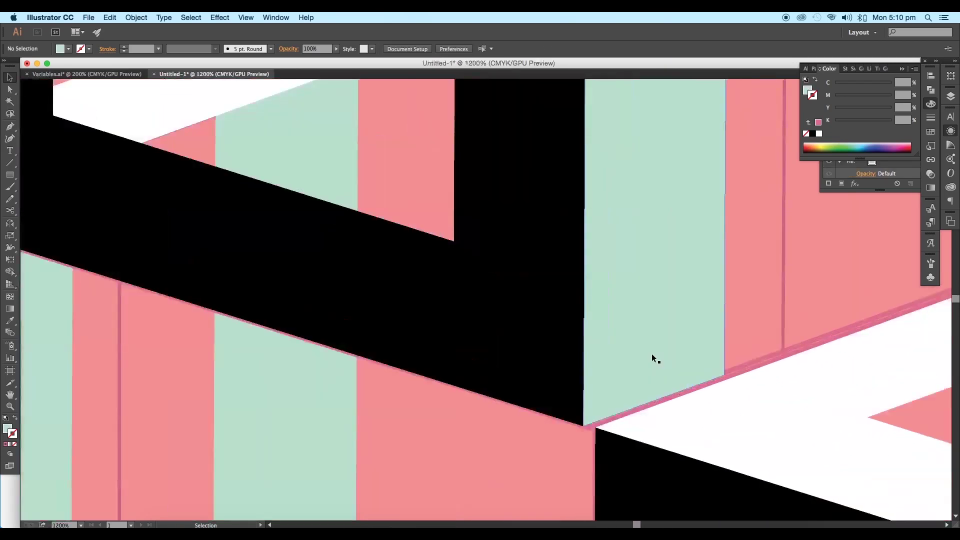
{"action": "left_click_drag", "start_coordinate": [653, 357], "coordinate": [689, 300]}
{"action": "left_click", "coordinate": [688, 300]}
{"action": "scroll", "coordinate": [631, 221], "scroll_direction": "down", "scroll_amount": 2}
{"action": "left_click_drag", "start_coordinate": [632, 221], "coordinate": [673, 340]}
{"action": "scroll", "coordinate": [649, 350], "scroll_direction": "up", "scroll_amount": 4}
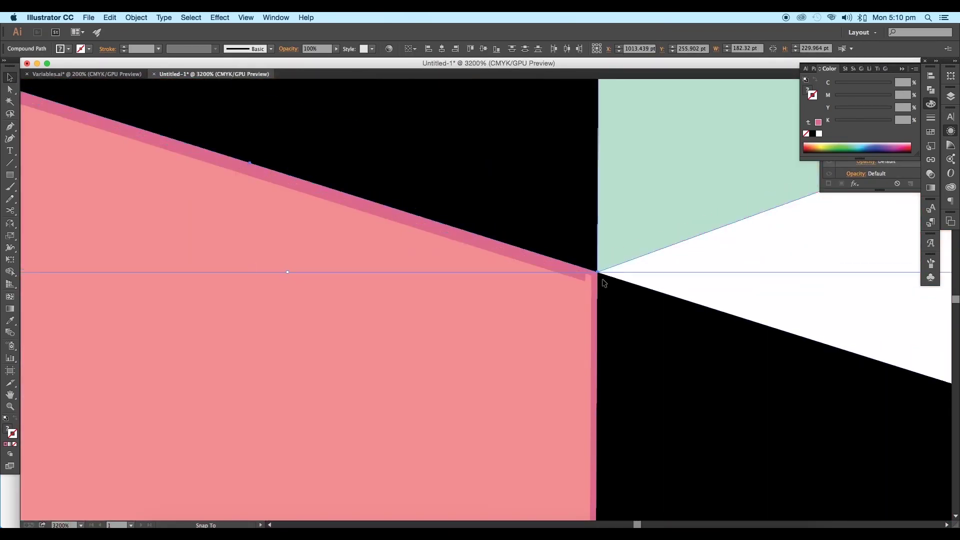
Snap the AP cube's pink outline to the lower front corner of its letter faces
{"action": "scroll", "coordinate": [600, 272], "scroll_direction": "down", "scroll_amount": 5}
{"action": "left_click_drag", "start_coordinate": [721, 274], "coordinate": [241, 364]}
{"action": "left_click", "coordinate": [632, 319]}
{"action": "left_click_drag", "start_coordinate": [292, 325], "coordinate": [655, 338]}
{"action": "left_click", "coordinate": [549, 306], "text": "shift"}
{"action": "mouse_move", "coordinate": [549, 306]}
{"action": "left_mouse_down"}
{"action": "mouse_move", "coordinate": [516, 500]}
{"action": "mouse_move", "coordinate": [547, 294]}
{"action": "left_mouse_up"}
{"action": "left_click", "coordinate": [703, 132], "text": "shift"}
{"action": "scroll", "coordinate": [726, 407], "scroll_direction": "up", "scroll_amount": 7}
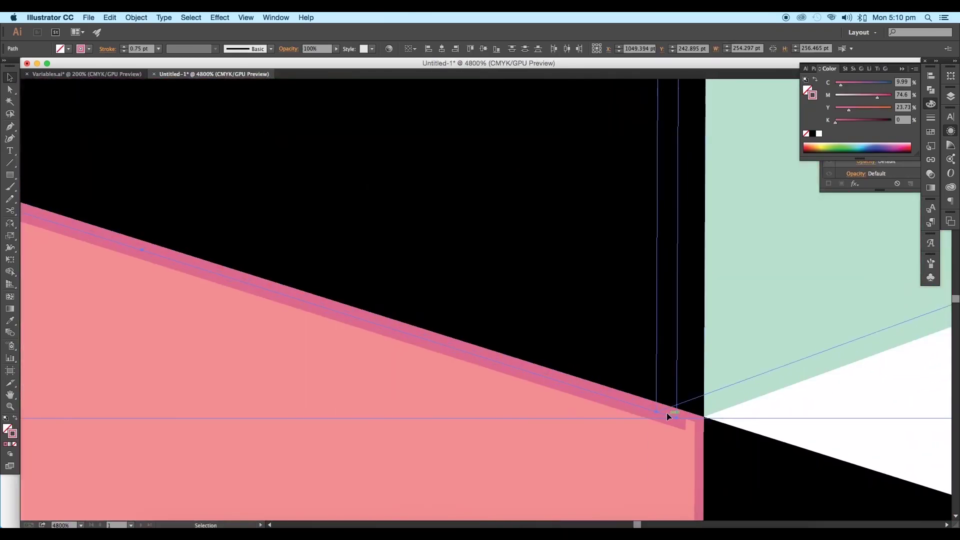
{"action": "left_click_drag", "start_coordinate": [659, 413], "coordinate": [701, 419]}
{"action": "scroll", "coordinate": [700, 414], "scroll_direction": "down", "scroll_amount": 6}
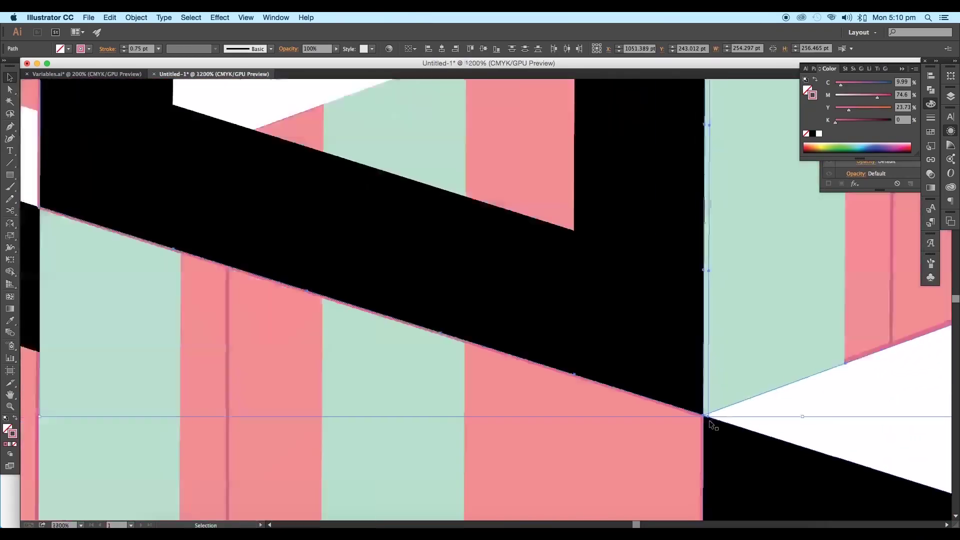
Examine the corner joins and overlaps between the cubes of the second stack at high magnification
{"action": "left_click", "coordinate": [253, 444]}
{"action": "left_click_drag", "start_coordinate": [204, 463], "coordinate": [611, 343]}
{"action": "scroll", "coordinate": [604, 263], "scroll_direction": "up", "scroll_amount": 2}
{"action": "scroll", "coordinate": [596, 336], "scroll_direction": "down", "scroll_amount": 3}
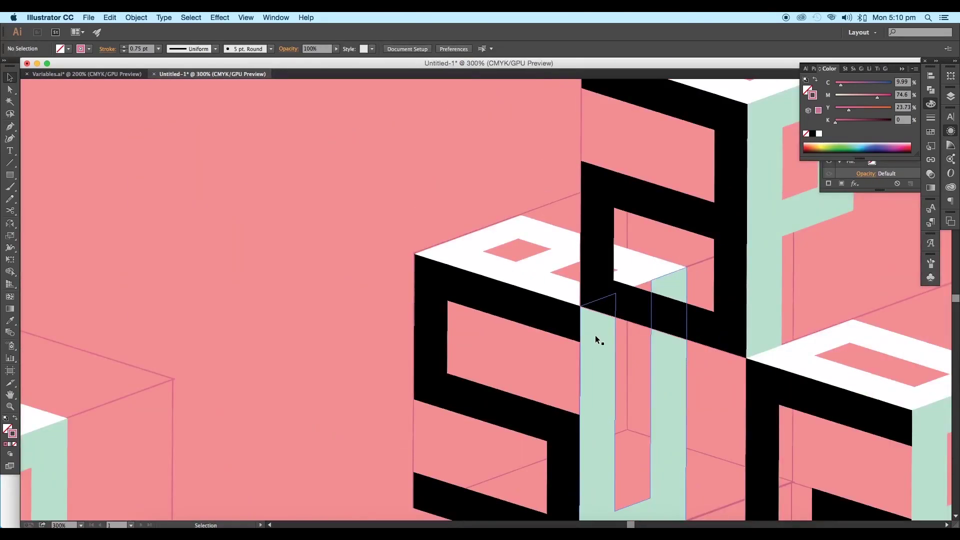
{"action": "left_click_drag", "start_coordinate": [603, 503], "coordinate": [599, 202]}
{"action": "scroll", "coordinate": [600, 262], "scroll_direction": "up", "scroll_amount": 5}
{"action": "left_click_drag", "start_coordinate": [474, 255], "coordinate": [475, 254]}
{"action": "left_click", "coordinate": [424, 299]}
{"action": "scroll", "coordinate": [432, 312], "scroll_direction": "down", "scroll_amount": 4}
{"action": "left_click_drag", "start_coordinate": [681, 409], "coordinate": [523, 139]}
{"action": "scroll", "coordinate": [480, 461], "scroll_direction": "down", "scroll_amount": 3}
{"action": "left_click_drag", "start_coordinate": [619, 375], "coordinate": [768, 370]}
{"action": "scroll", "coordinate": [679, 380], "scroll_direction": "down", "scroll_amount": 2}
Select the whole first cube stack, copy it, and paste it into the Photoshop document as a vector smart object
{"action": "left_click_drag", "start_coordinate": [805, 418], "coordinate": [610, 185]}
{"action": "left_click", "coordinate": [614, 212]}
{"action": "left_click_drag", "start_coordinate": [614, 240], "coordinate": [504, 213]}
{"action": "left_click_drag", "start_coordinate": [451, 343], "coordinate": [283, 160]}
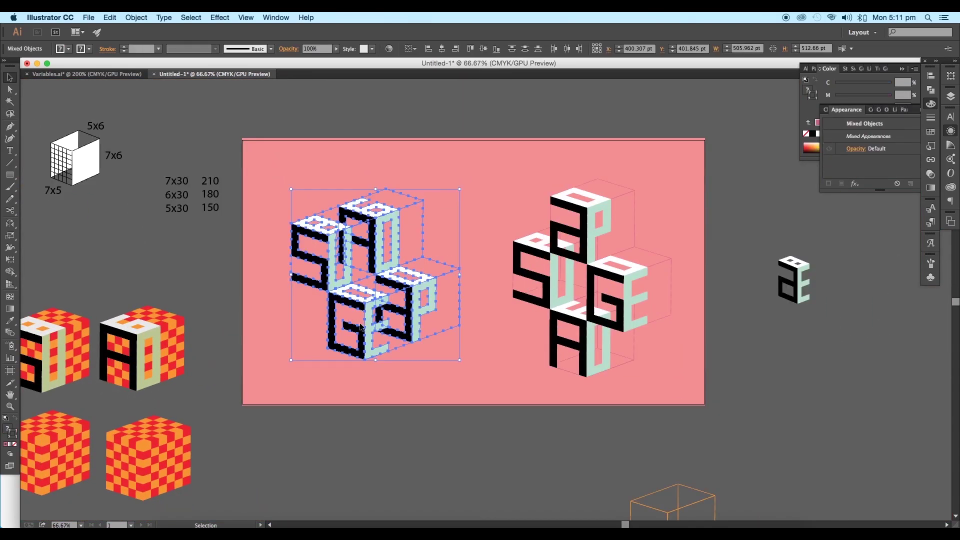
{"action": "left_click_drag", "start_coordinate": [378, 355], "coordinate": [530, 359]}
{"action": "key", "text": "Return"}
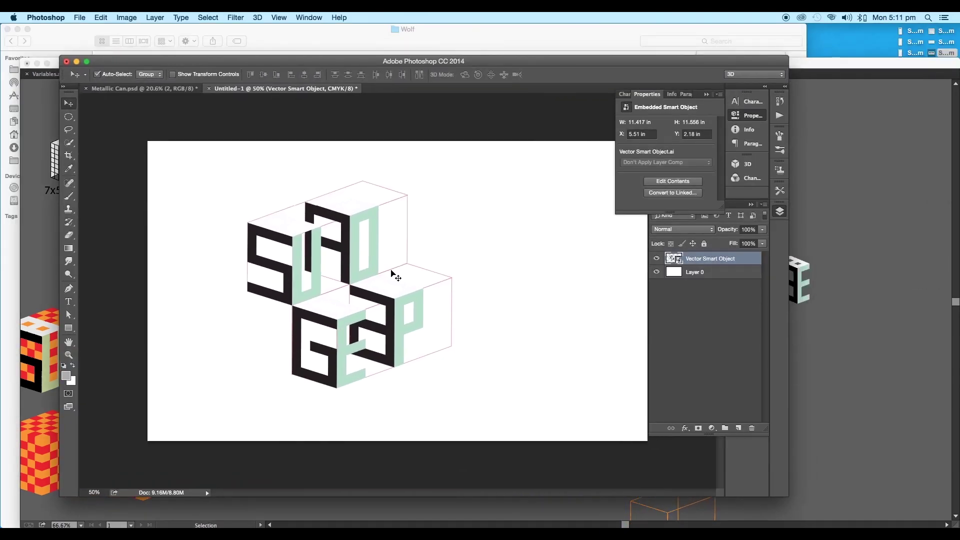
Move the pasted cube lettering to X 9.15 in, Y 3.27 in and check its edges up close
{"action": "left_click_drag", "start_coordinate": [353, 241], "coordinate": [416, 259]}
{"action": "scroll", "coordinate": [408, 260], "scroll_direction": "up", "scroll_amount": 3}
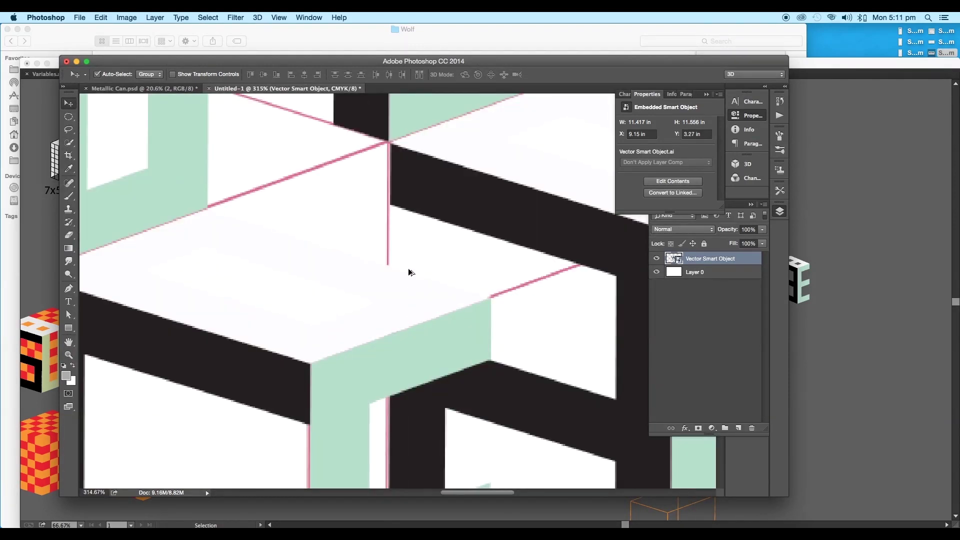
{"action": "scroll", "coordinate": [345, 300], "scroll_direction": "down", "scroll_amount": 4}
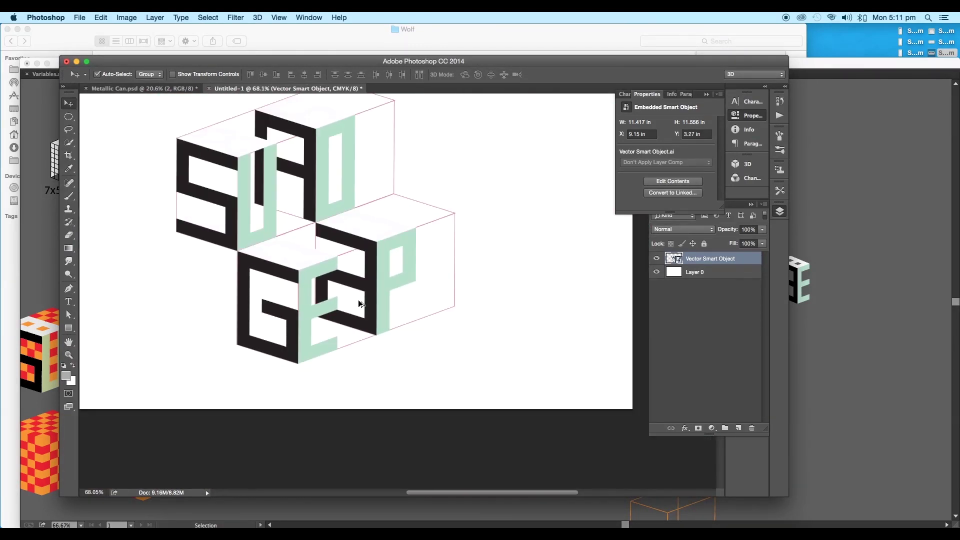
Apply a Color Overlay layer style in turquoise #00ffc0 to the background Layer 0
{"action": "double_click", "coordinate": [704, 276]}
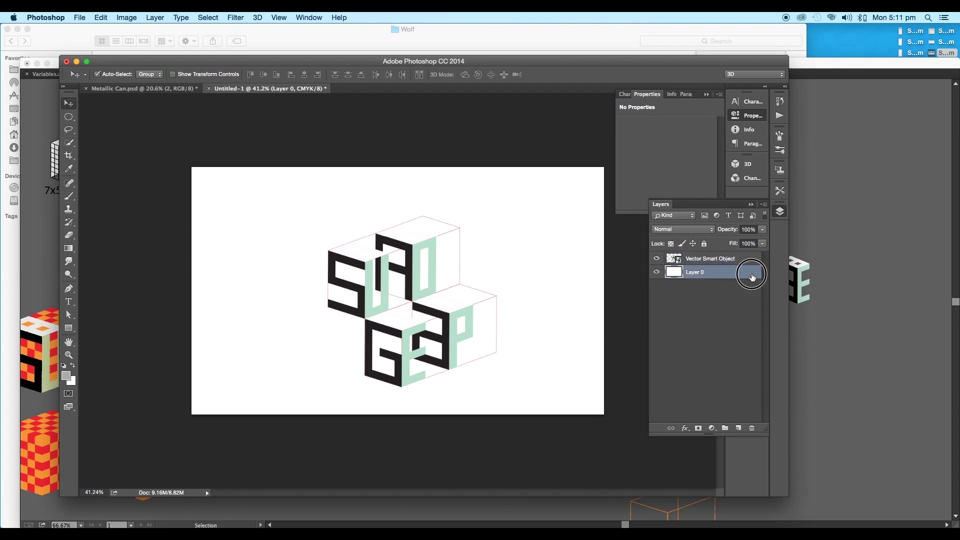
{"action": "left_click", "coordinate": [655, 206]}
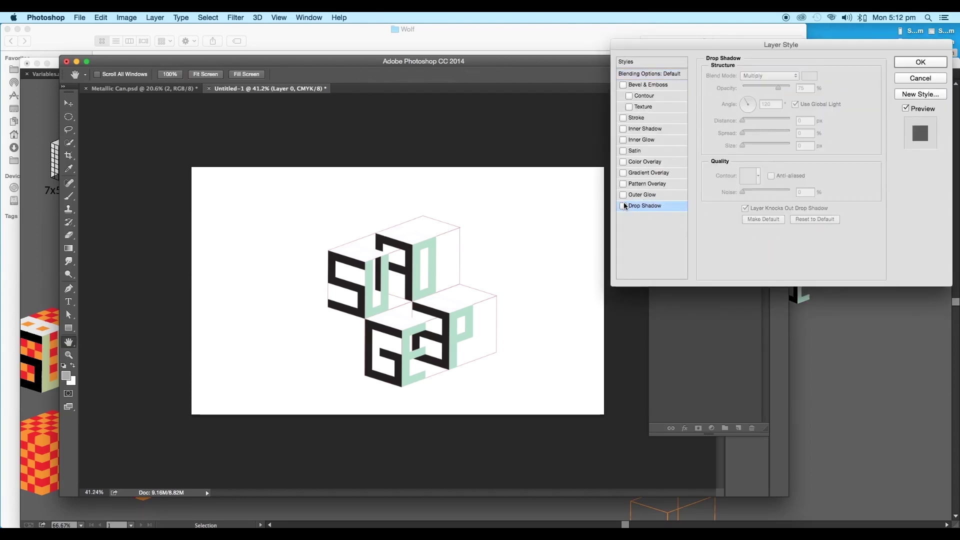
{"action": "left_click", "coordinate": [623, 162]}
{"action": "left_click", "coordinate": [640, 161]}
{"action": "left_click", "coordinate": [809, 76]}
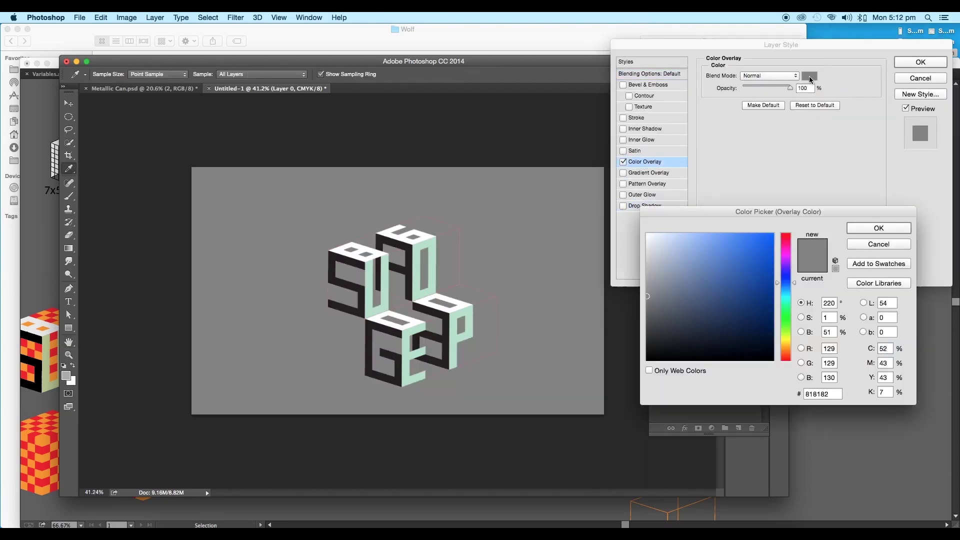
{"action": "left_click_drag", "start_coordinate": [753, 264], "coordinate": [774, 234]}
{"action": "left_click", "coordinate": [786, 303]}
{"action": "mouse_move", "coordinate": [787, 308]}
{"action": "left_mouse_down"}
{"action": "mouse_move", "coordinate": [787, 358]}
{"action": "mouse_move", "coordinate": [786, 303]}
{"action": "left_mouse_up"}
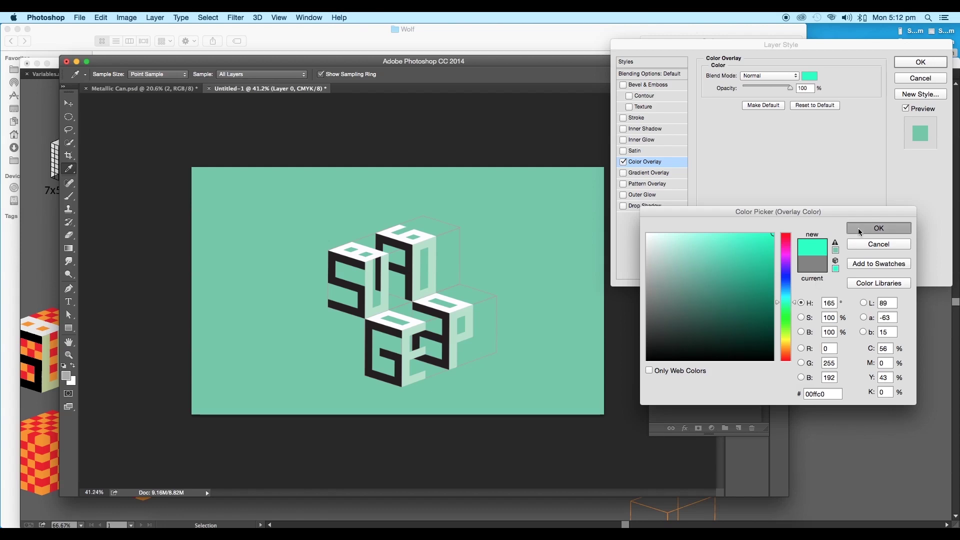
{"action": "left_click", "coordinate": [878, 228]}
{"action": "left_click", "coordinate": [921, 62]}
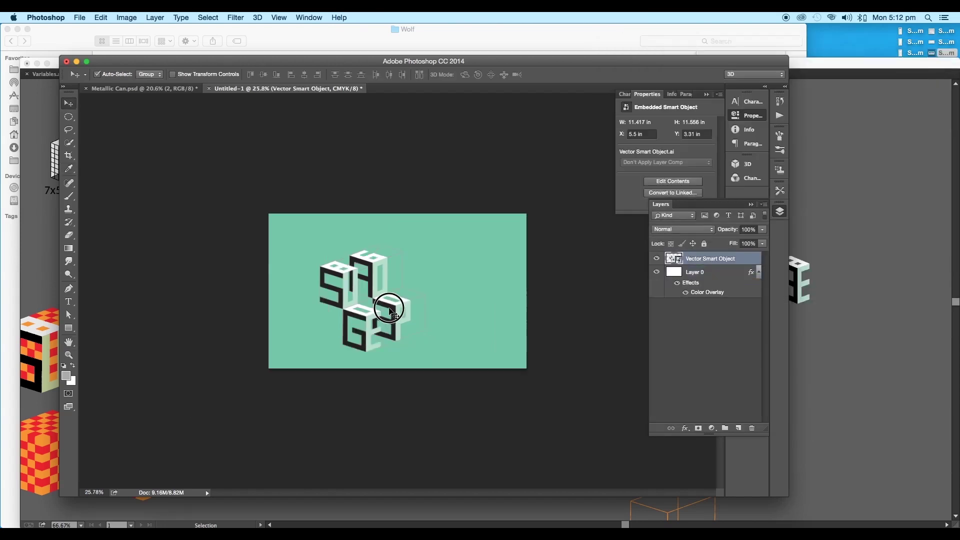
Copy the second cube stack from Illustrator, paste it into the Photoshop document and place it beside the first stack at about 189% scale
{"action": "left_click_drag", "start_coordinate": [380, 300], "coordinate": [397, 280]}
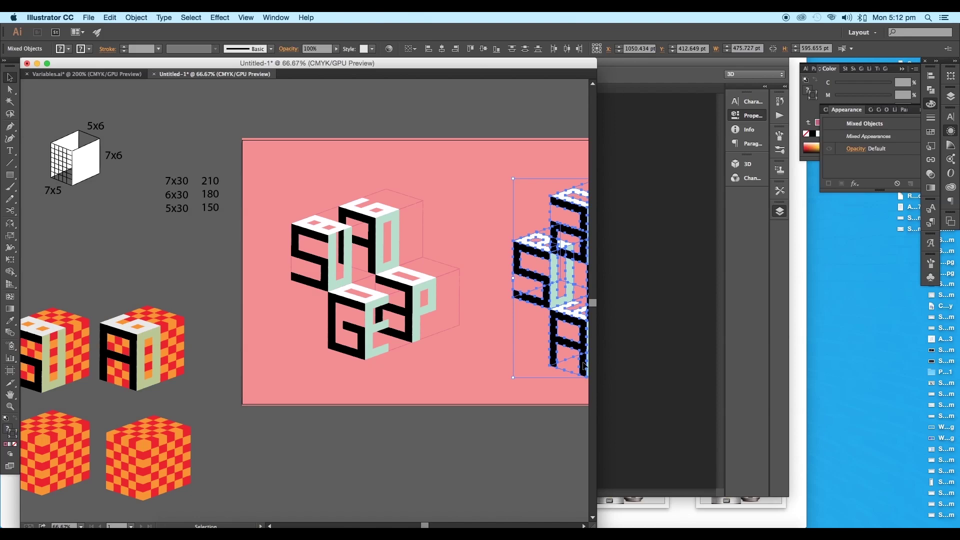
{"action": "left_click_drag", "start_coordinate": [577, 348], "coordinate": [631, 348]}
{"action": "key", "text": "super+v"}
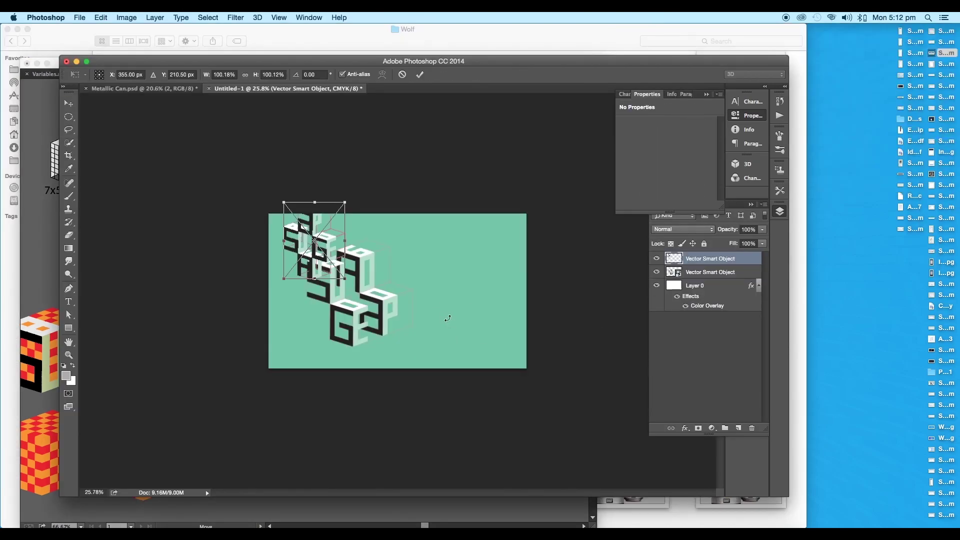
{"action": "left_click_drag", "start_coordinate": [345, 204], "coordinate": [386, 190]}
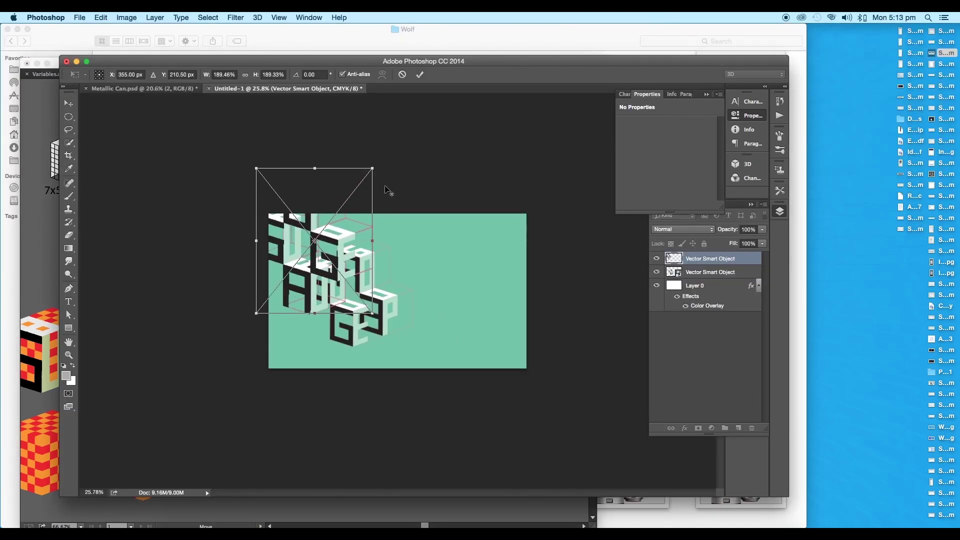
{"action": "left_click_drag", "start_coordinate": [351, 242], "coordinate": [464, 280]}
{"action": "key", "text": "Return"}
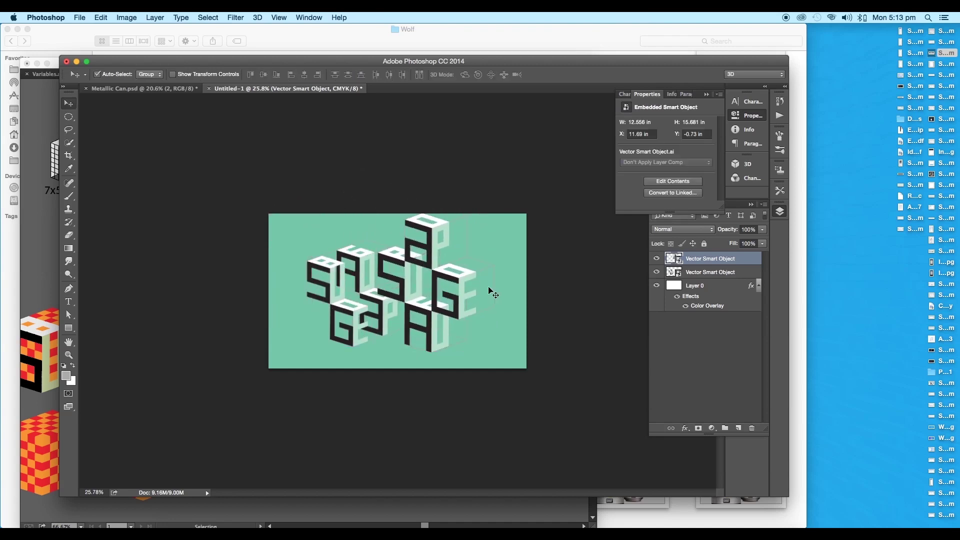
Hide the second cube stack and crop the canvas to a slightly shorter height
{"action": "left_click", "coordinate": [656, 260]}
{"action": "left_click_drag", "start_coordinate": [482, 89], "coordinate": [483, 101]}
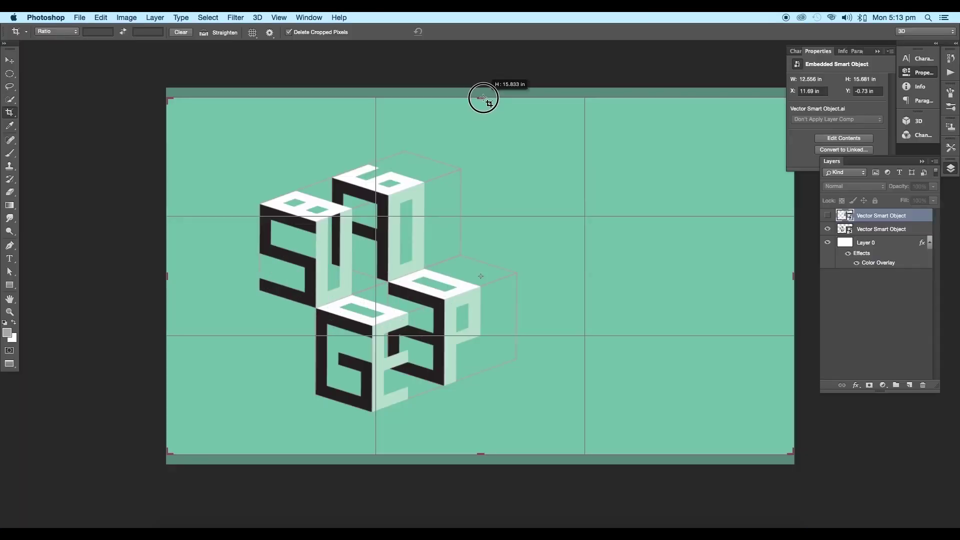
{"action": "key", "text": "Return"}
Add the text VARIABLES in the empty area beside the first cube stack
{"action": "key", "text": "t"}
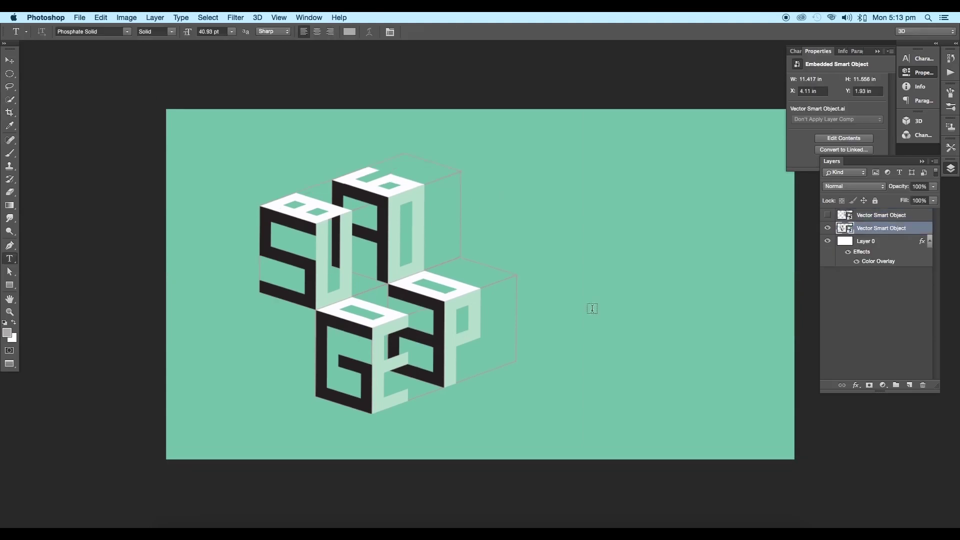
{"action": "left_click", "coordinate": [610, 279]}
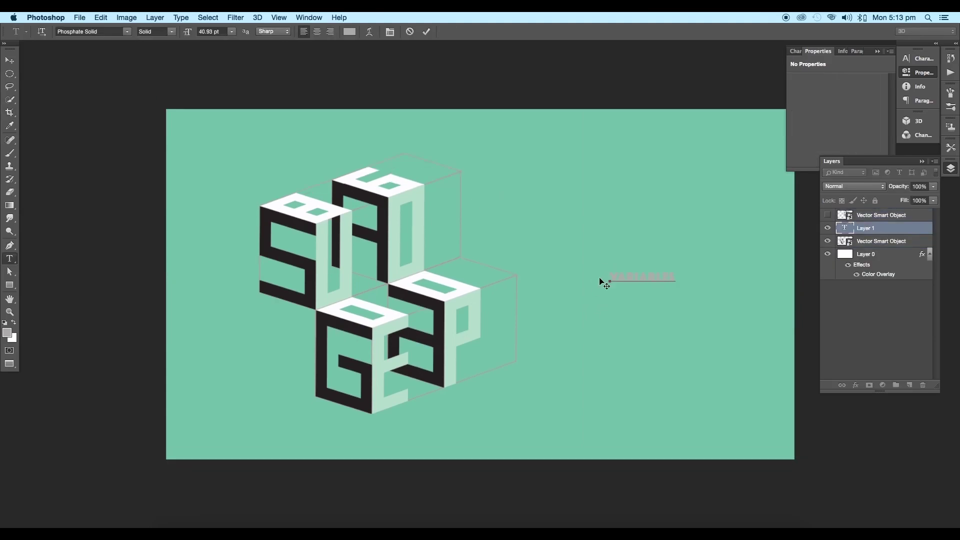
{"action": "left_click", "coordinate": [11, 60]}
{"action": "key", "text": "t"}
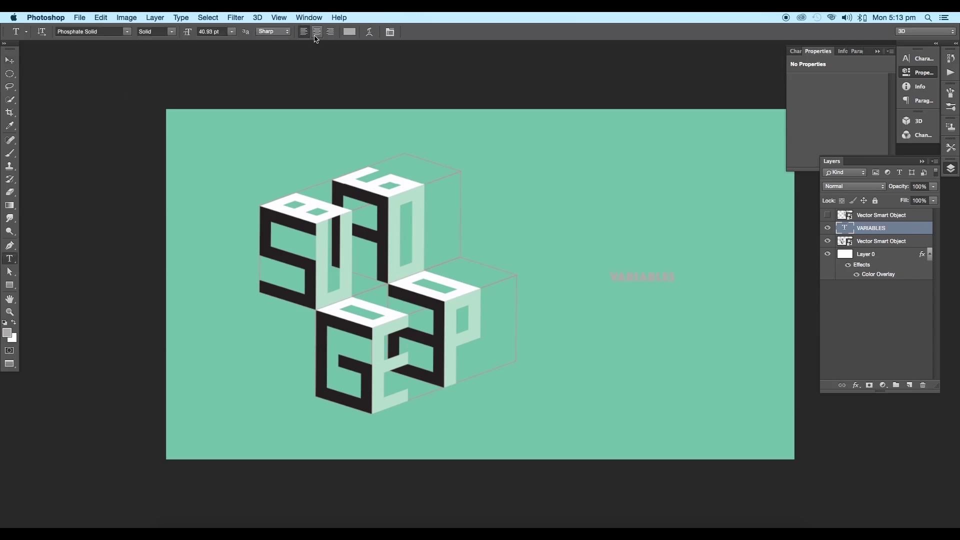
Colour the VARIABLES text black (#000000) and enlarge it to about 101 pt
{"action": "left_click", "coordinate": [349, 31]}
{"action": "left_click_drag", "start_coordinate": [647, 330], "coordinate": [643, 368]}
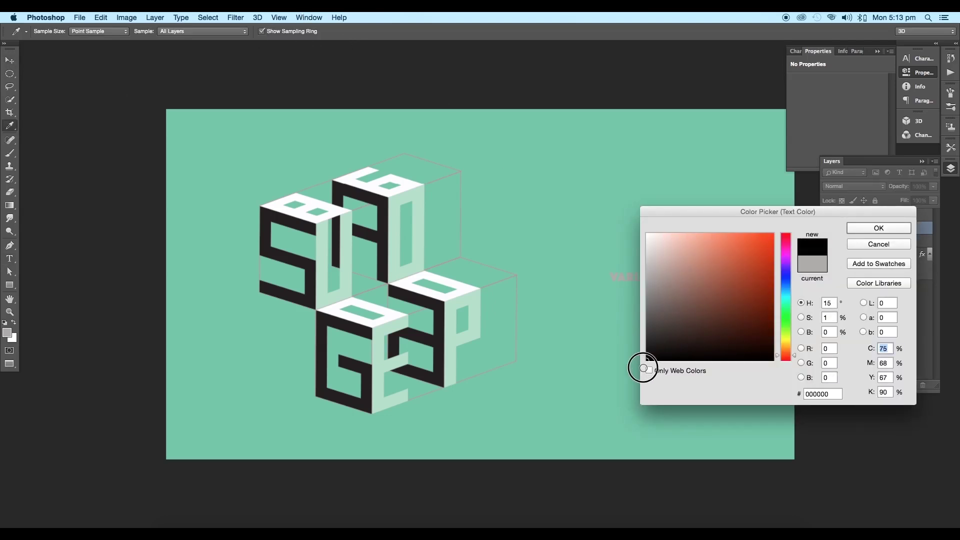
{"action": "left_click", "coordinate": [878, 228]}
{"action": "left_click_drag", "start_coordinate": [696, 235], "coordinate": [718, 231]}
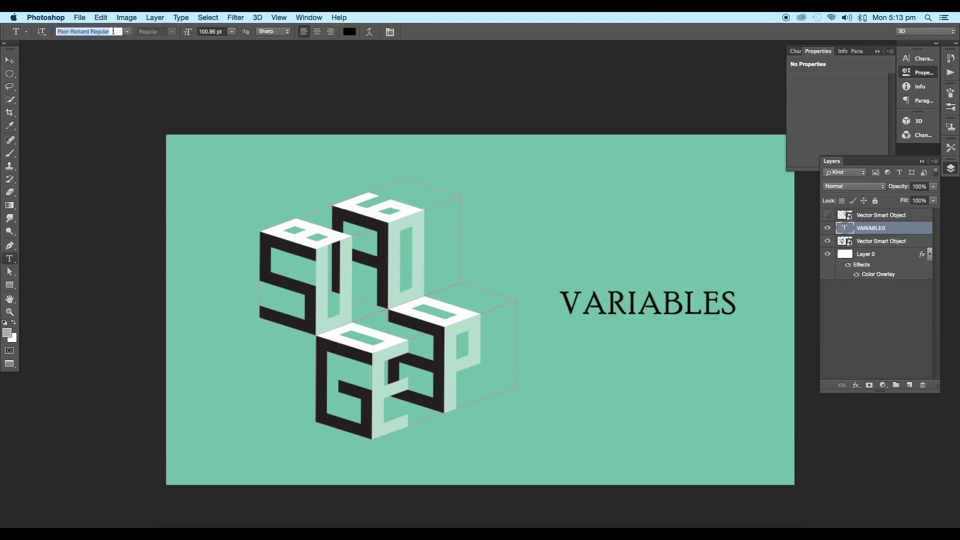
Set the VARIA-BLES text in Raleway Thin with tracking 0 and leading 116.03 pt
{"action": "key", "text": "Down"}
{"action": "key", "text": "Down"}
{"action": "key", "text": "Down"}
{"action": "key", "text": "Down"}
{"action": "key", "text": "Down"}
{"action": "key", "text": "Down"}
{"action": "key", "text": "Down"}
{"action": "key", "text": "Down"}
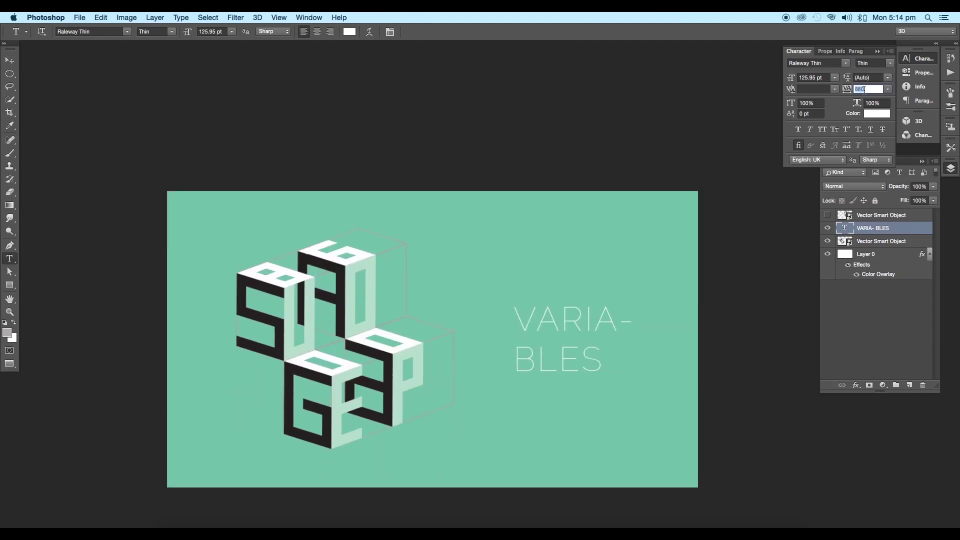
{"action": "type", "text": "0"}
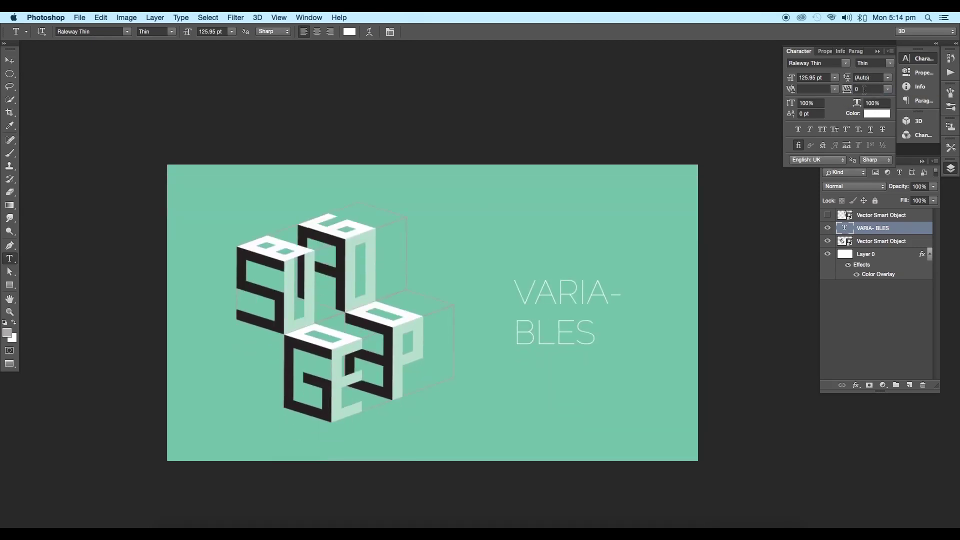
{"action": "left_click_drag", "start_coordinate": [845, 81], "coordinate": [847, 82]}
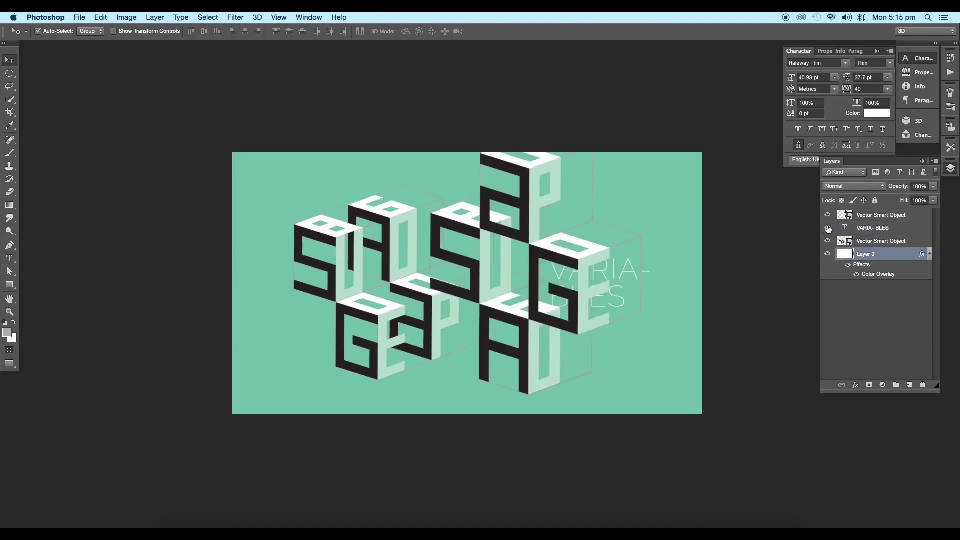
Hide the first cube stack, then move the second stack into its place and shrink it to fit within the canvas height
{"action": "left_click", "coordinate": [827, 241]}
{"action": "left_click_drag", "start_coordinate": [476, 287], "coordinate": [381, 297]}
{"action": "key", "text": "super+t"}
{"action": "left_click_drag", "start_coordinate": [548, 142], "coordinate": [524, 170]}
{"action": "double_click", "coordinate": [476, 273]}
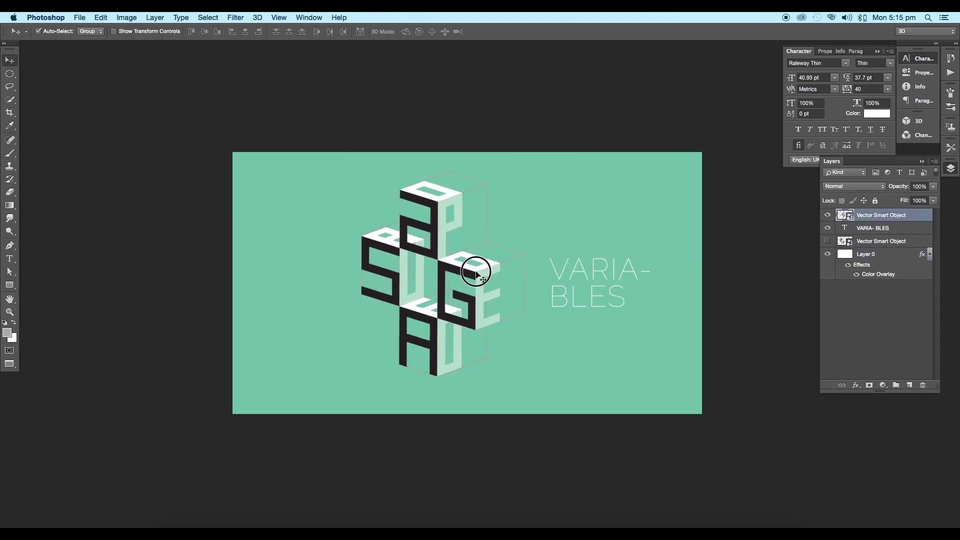
{"action": "scroll", "coordinate": [463, 290], "scroll_direction": "down", "scroll_amount": 5}
{"action": "left_click_drag", "start_coordinate": [475, 272], "coordinate": [429, 311]}
{"action": "key", "text": "super+z"}
Scale the second cube stack up slightly and nudge it into position on the canvas
{"action": "scroll", "coordinate": [481, 300], "scroll_direction": "up", "scroll_amount": 5}
{"action": "key", "text": "super+t"}
{"action": "left_click_drag", "start_coordinate": [472, 176], "coordinate": [477, 169]}
{"action": "key", "text": "Return"}
{"action": "left_click_drag", "start_coordinate": [430, 288], "coordinate": [428, 286]}
{"action": "scroll", "coordinate": [522, 309], "scroll_direction": "down", "scroll_amount": 5}
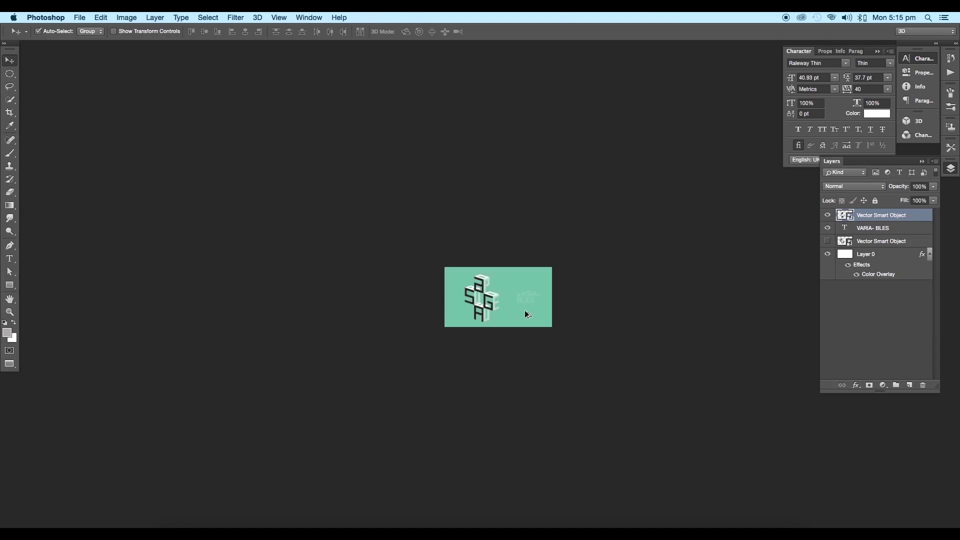
Compare the two cube stacks' placement by switching the visibility of their layers and the text layer
{"action": "scroll", "coordinate": [548, 314], "scroll_direction": "up", "scroll_amount": 5}
{"action": "left_click", "coordinate": [828, 216]}
{"action": "left_click", "coordinate": [828, 216]}
{"action": "left_click", "coordinate": [828, 229]}
{"action": "left_click", "coordinate": [827, 242]}
{"action": "left_click", "coordinate": [827, 217]}
{"action": "left_click", "coordinate": [827, 217]}
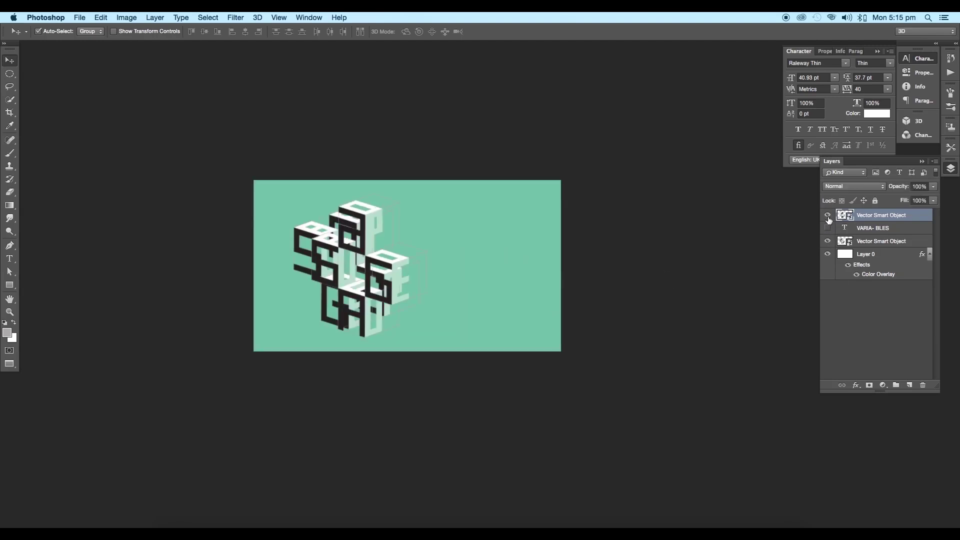
Preview the first stack's composition full screen at several sizes and change the VARIA-BLES text's font style to ExtraLight
{"action": "key", "text": "ctrl+minus"}
{"action": "key", "text": "ctrl+minus"}
{"action": "key", "text": "f"}
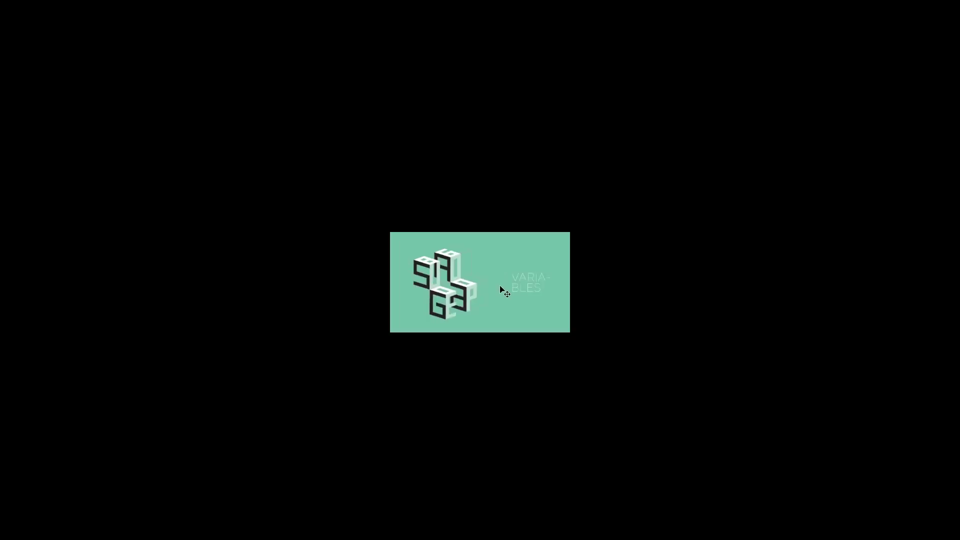
{"action": "key", "text": "ctrl+plus"}
{"action": "key", "text": "ctrl+plus"}
{"action": "key", "text": "ctrl+minus"}
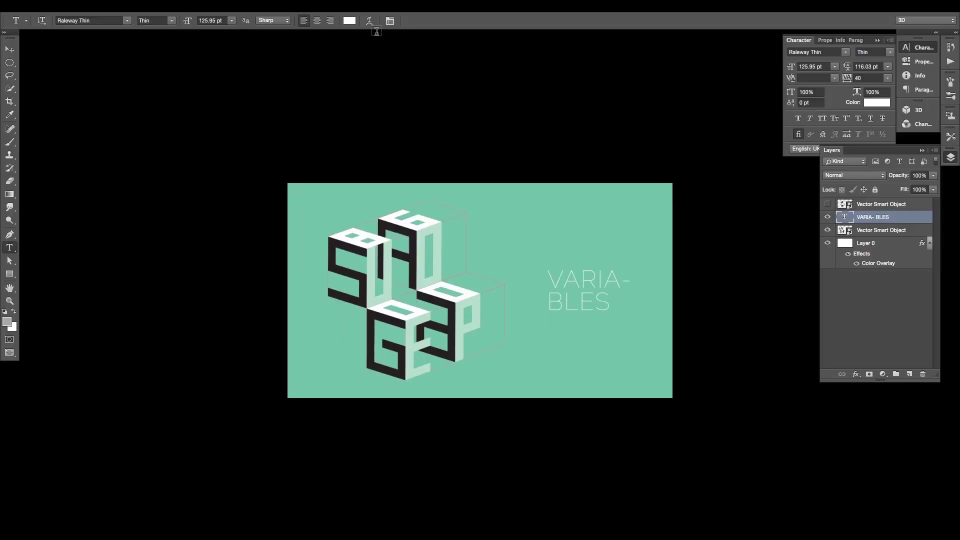
{"action": "left_click", "coordinate": [174, 24]}
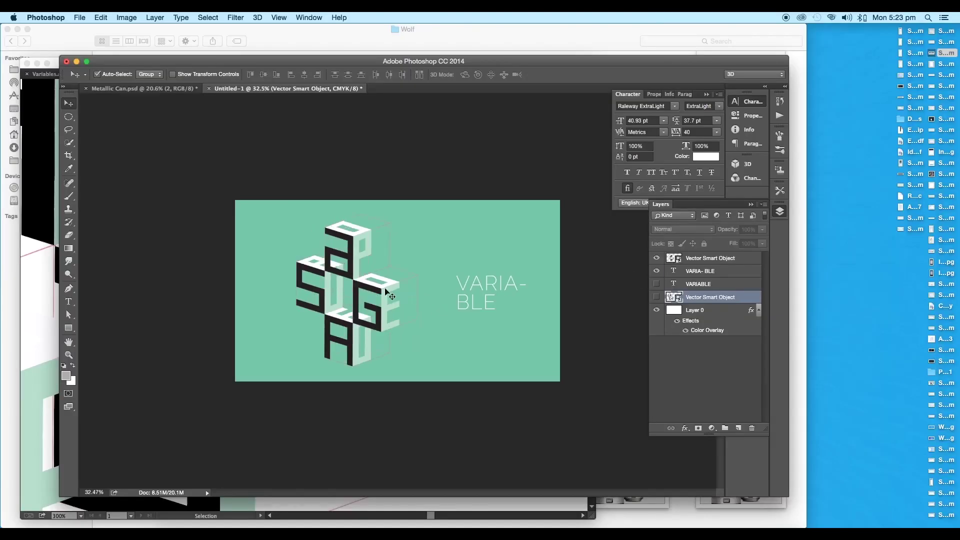
Move the second cube stack to the canvas's right half and scale it to about 11.0 by 13.8 in
{"action": "left_click_drag", "start_coordinate": [386, 280], "coordinate": [453, 296]}
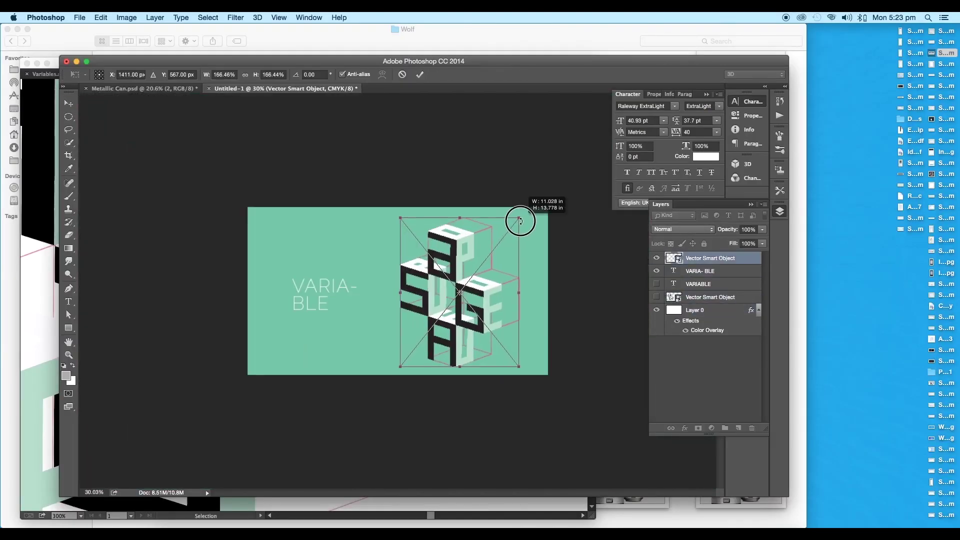
{"action": "key", "text": "ctrl+minus"}
{"action": "key", "text": "ctrl+plus"}
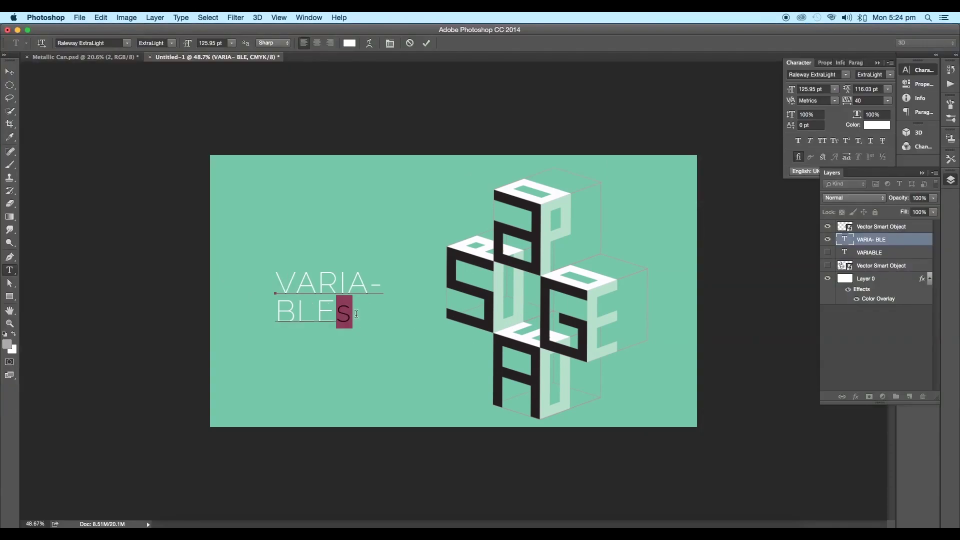
Export the layout with the first cube stack as a maximum-quality JPEG named Variables2 in the Variables folder
{"action": "left_click", "coordinate": [79, 18]}
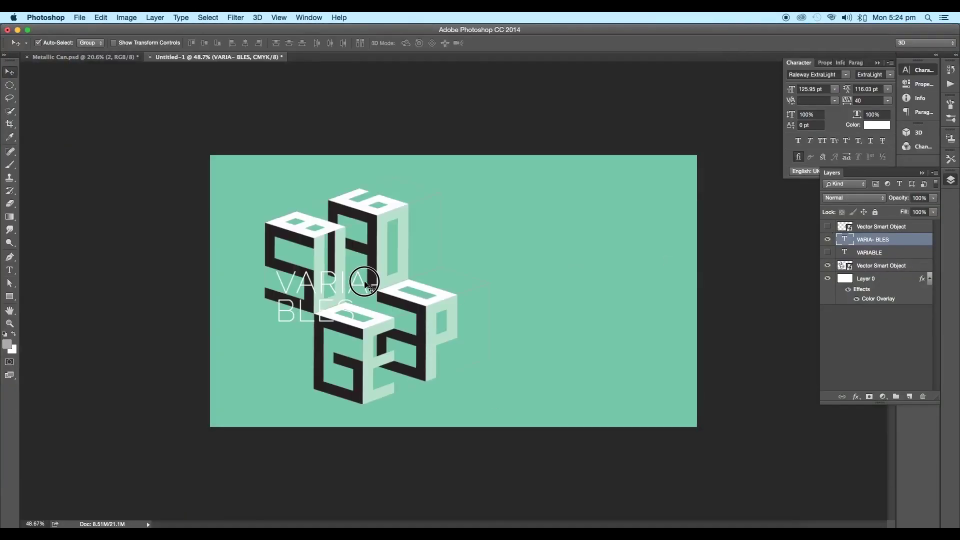
{"action": "left_click", "coordinate": [79, 17]}
{"action": "left_click", "coordinate": [104, 140]}
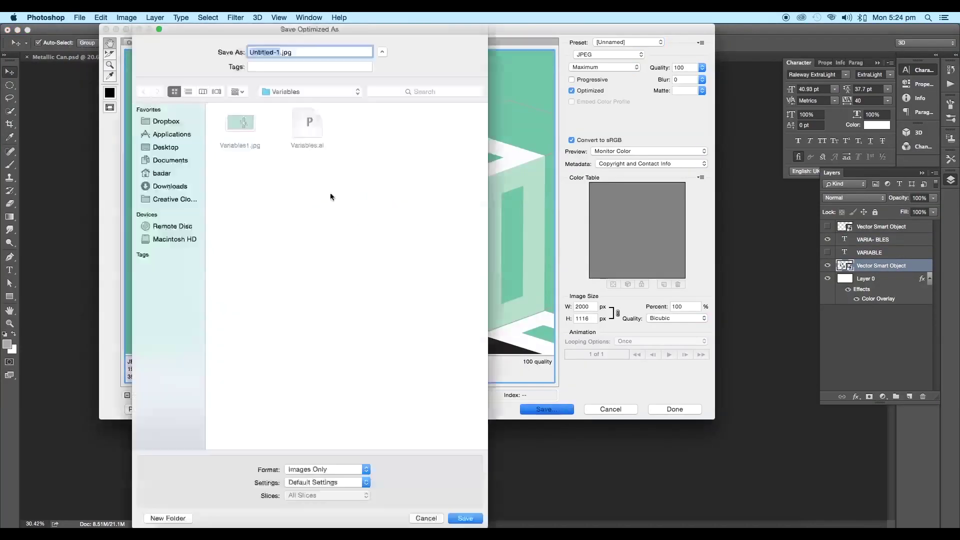
{"action": "type", "text": "Variables2"}
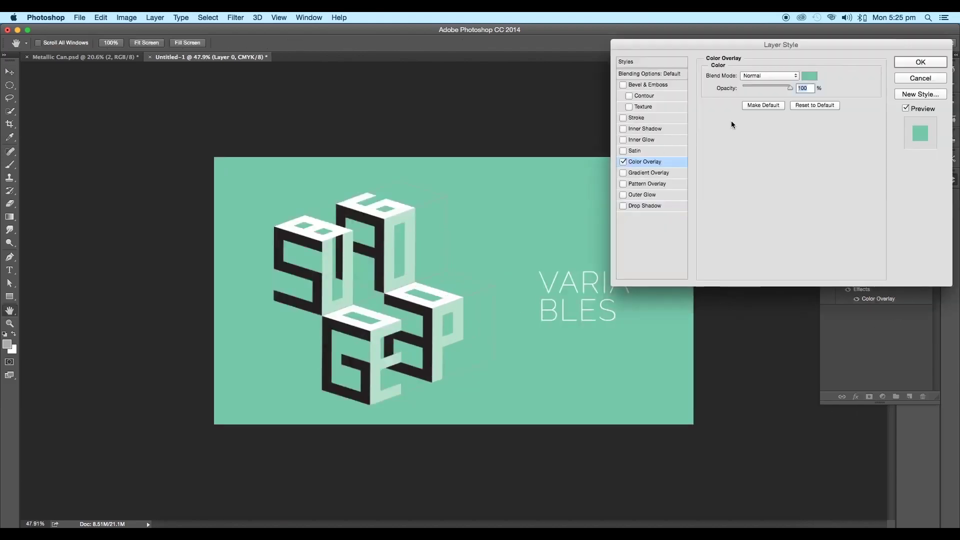
Change the background's Color Overlay to pink #c6708e and check it at different view sizes
{"action": "left_click", "coordinate": [809, 75]}
{"action": "left_click_drag", "start_coordinate": [787, 300], "coordinate": [789, 241]}
{"action": "scroll", "coordinate": [479, 329], "scroll_direction": "down", "scroll_amount": 8}
{"action": "scroll", "coordinate": [479, 324], "scroll_direction": "up", "scroll_amount": 10}
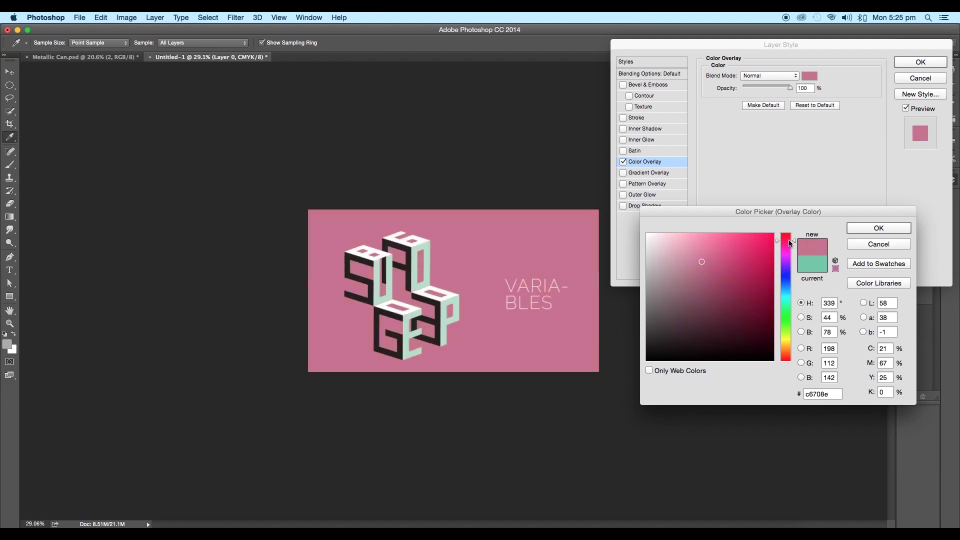